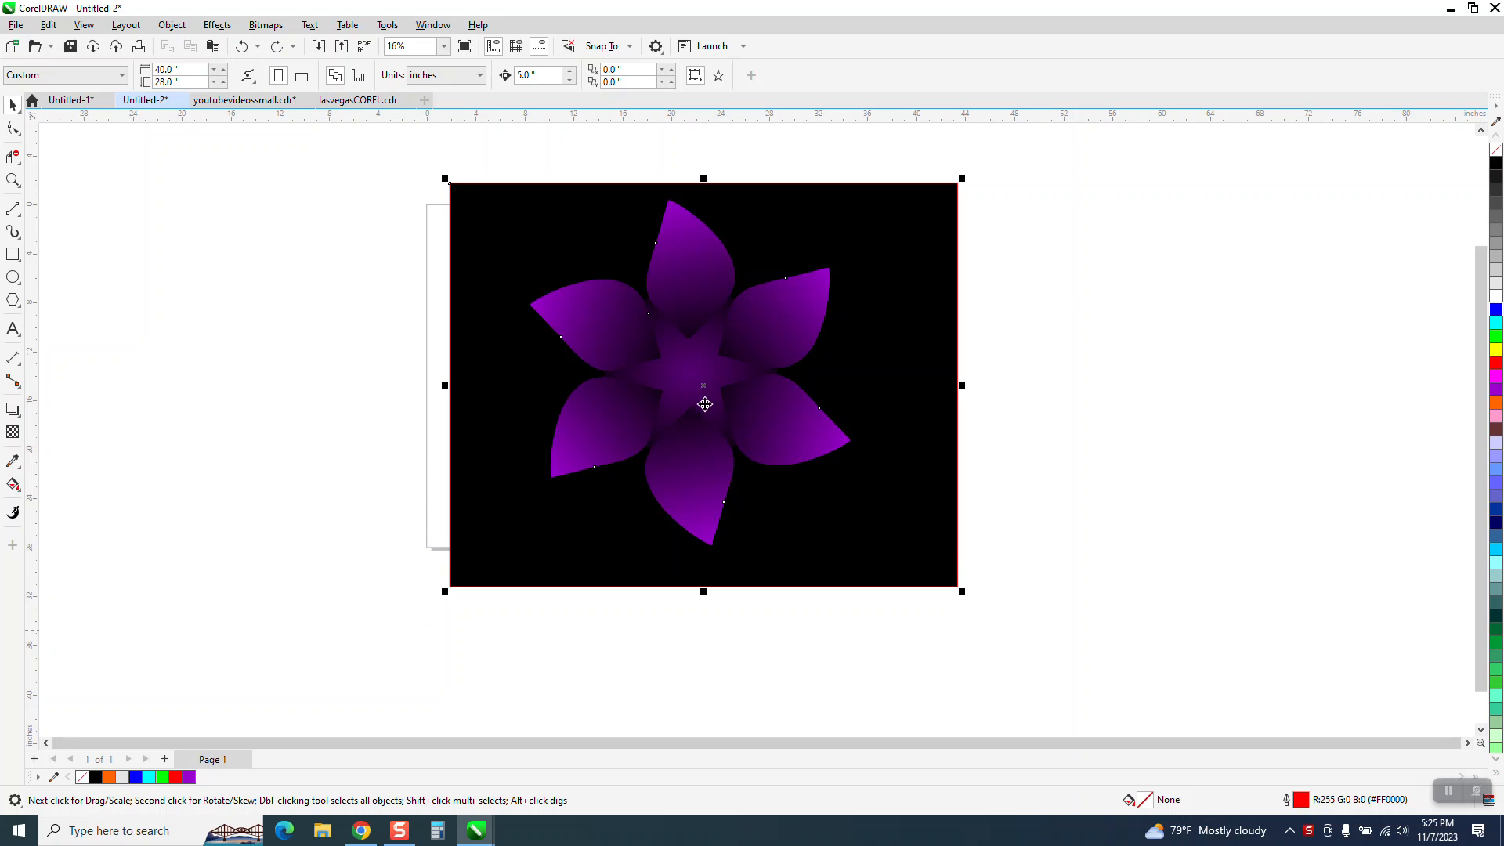
# - Move the finished flower artwork off the page to the right and draw a square about 13.24 inches wide on the page
pyautogui.moveTo(701, 386); pyautogui.dragTo(1239, 397)
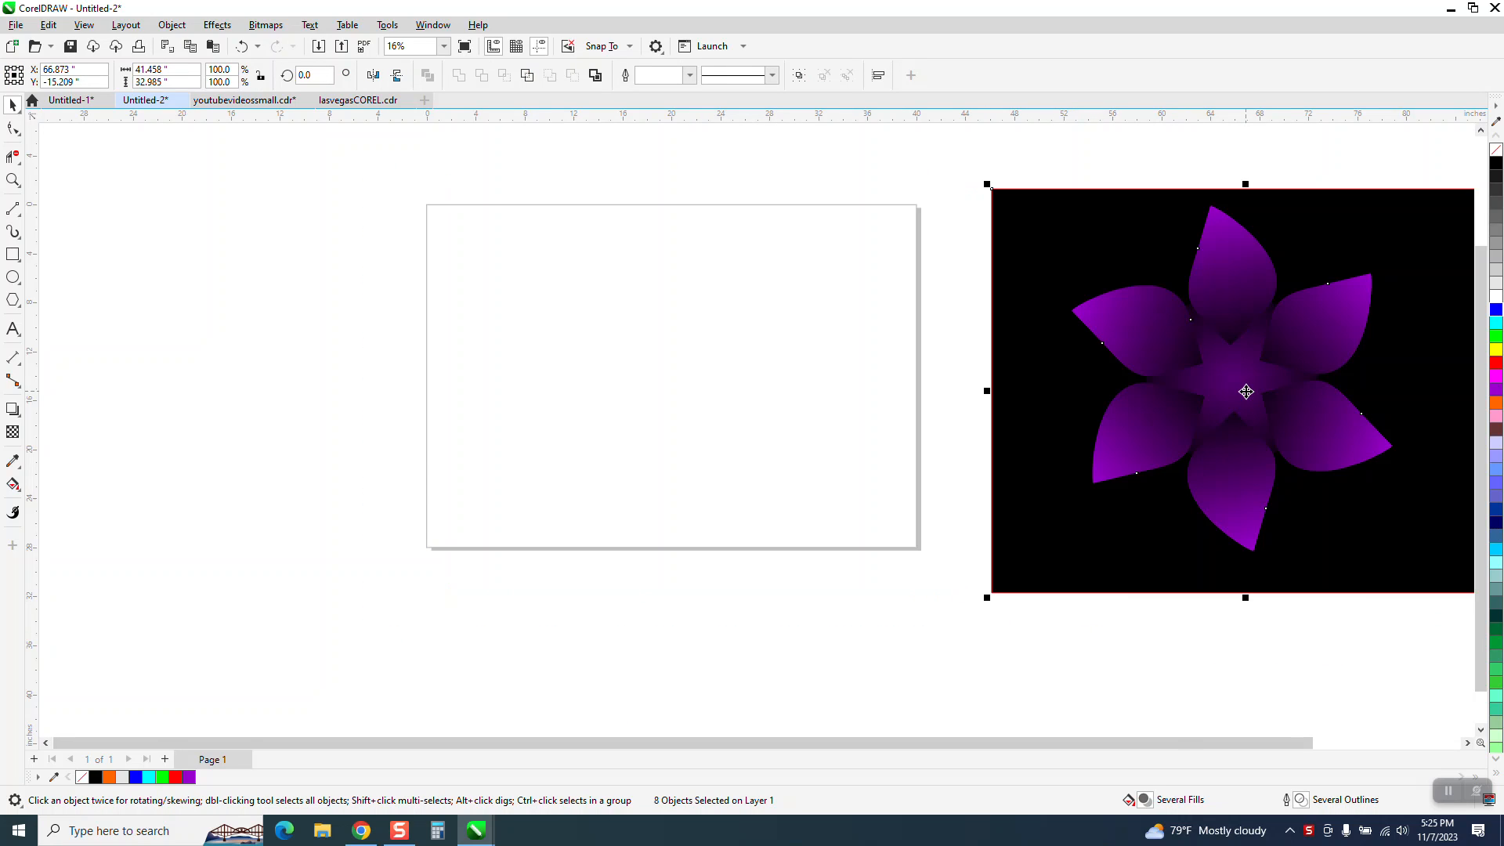
pyautogui.click(14, 256)
pyautogui.moveTo(761, 286); pyautogui.dragTo(634, 445)
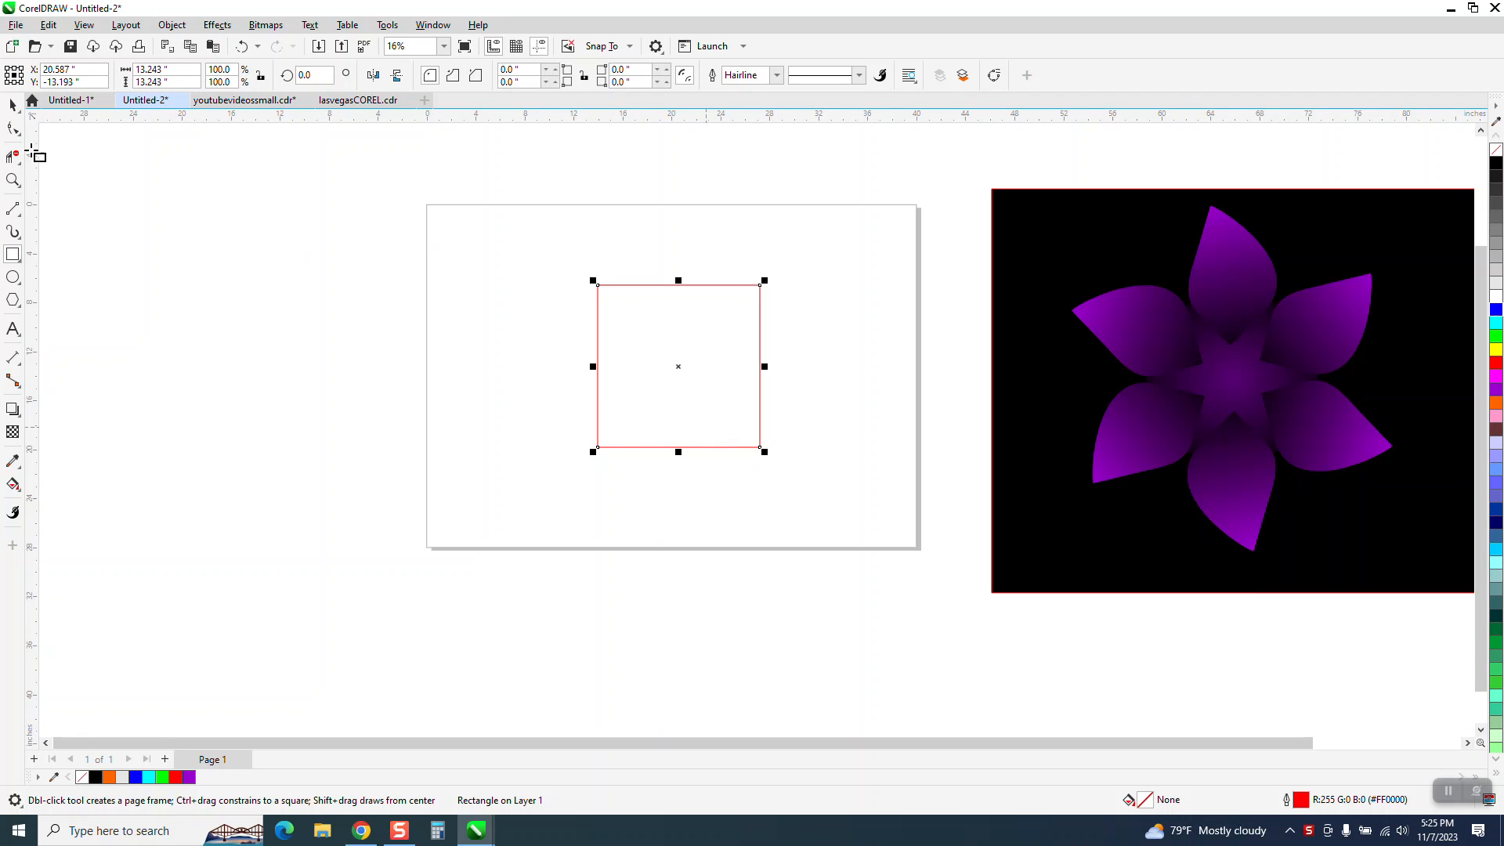
# - Round the square's upper-left and lower-right corners to a radius of about 6.62 inches, leaving the other two corners sharp
pyautogui.click(13, 127)
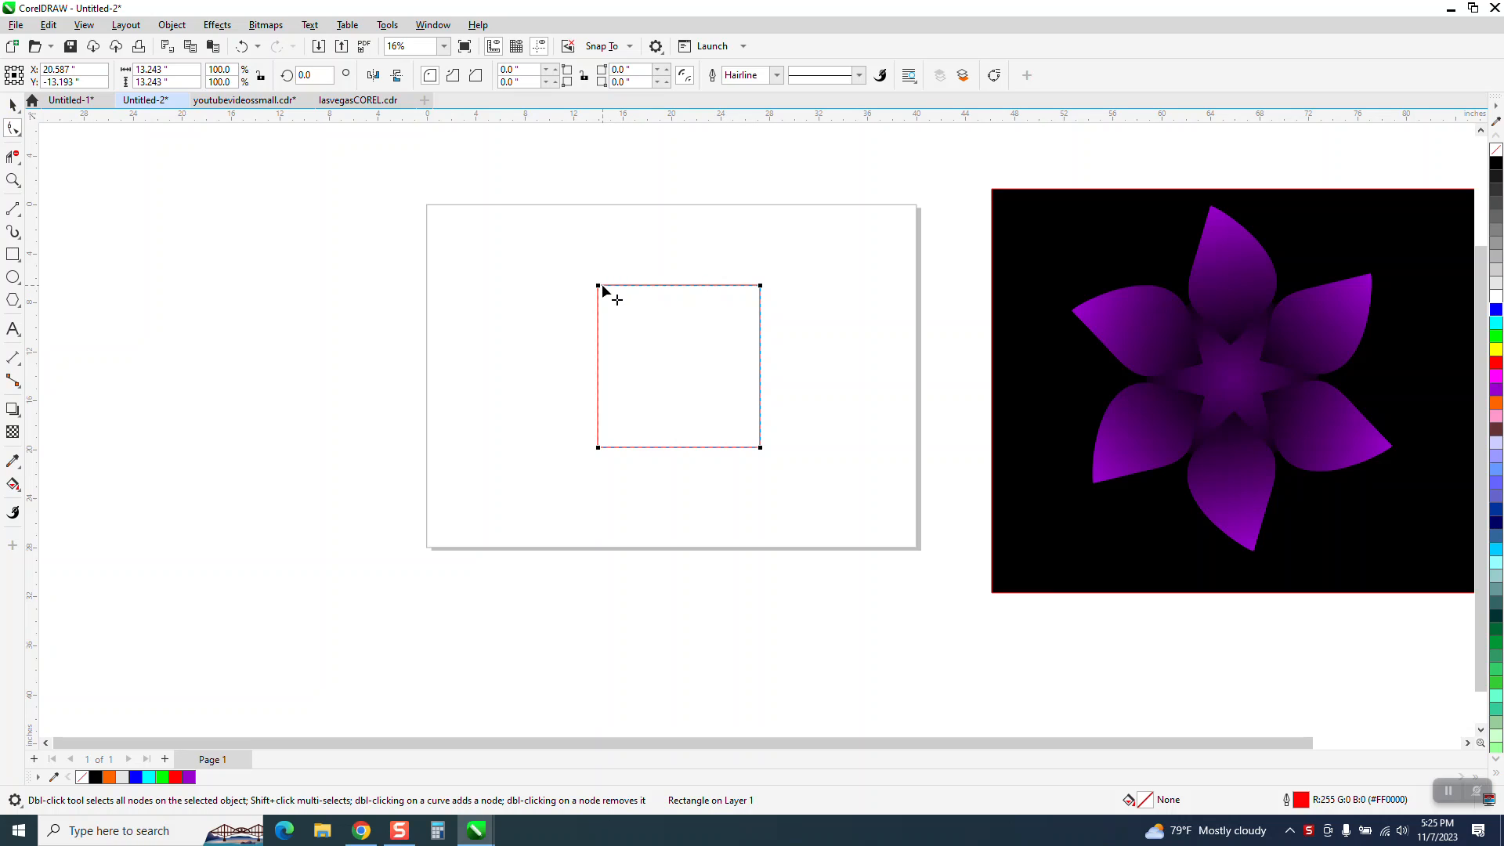
pyautogui.moveTo(600, 288); pyautogui.dragTo(756, 289)
pyautogui.moveTo(760, 450); pyautogui.dragTo(642, 317)
# - Rotate the rounded shape to 90 degrees and then to 45 degrees, so its sharp corners point up and down
pyautogui.press('space')
pyautogui.click(307, 75)
pyautogui.write('90')
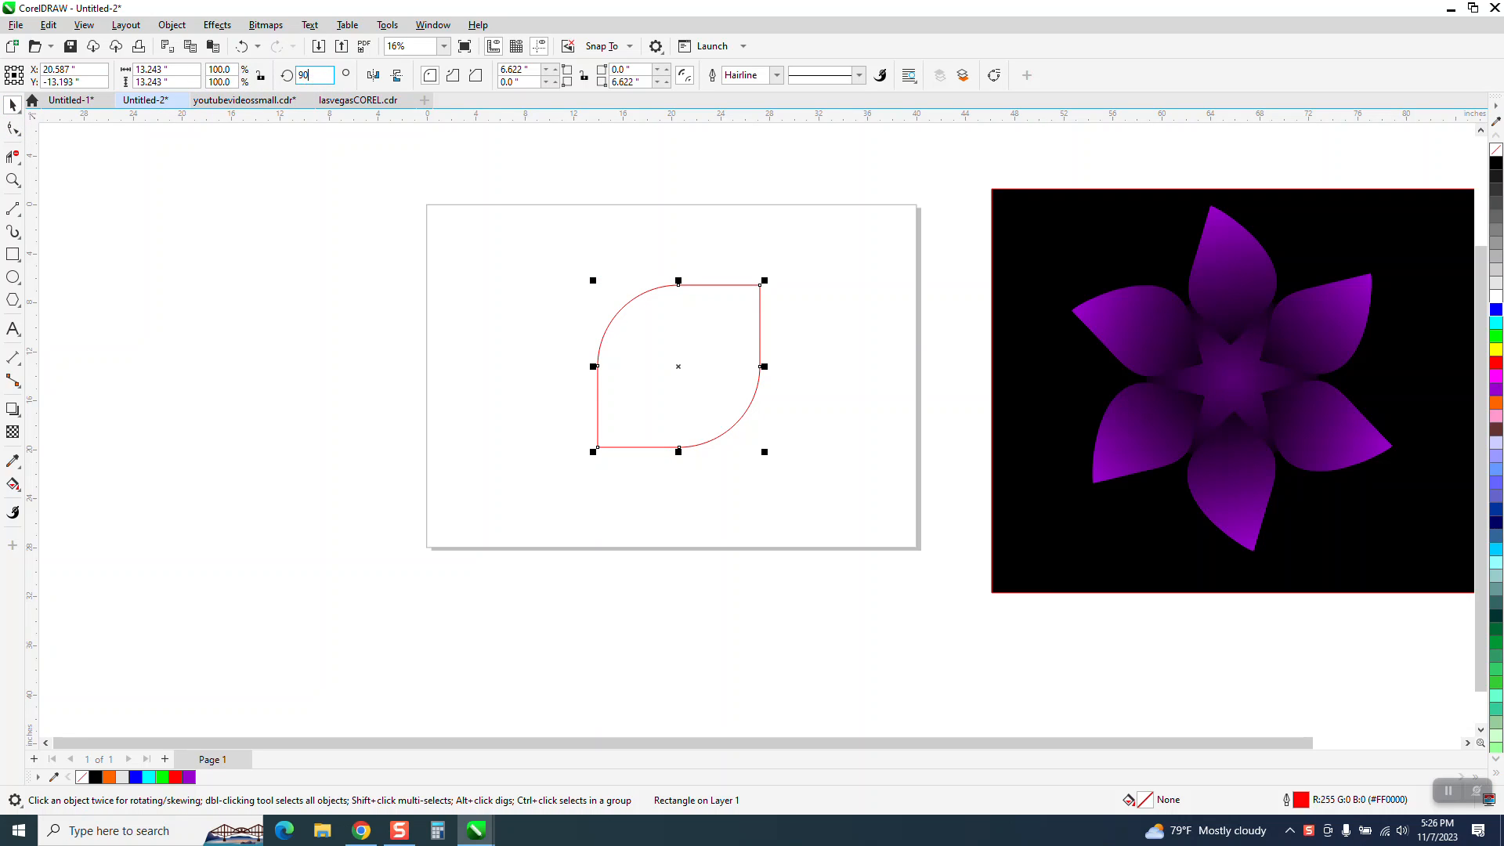
pyautogui.press('Return')
pyautogui.click(307, 75)
pyautogui.write('45')
pyautogui.press('Return')
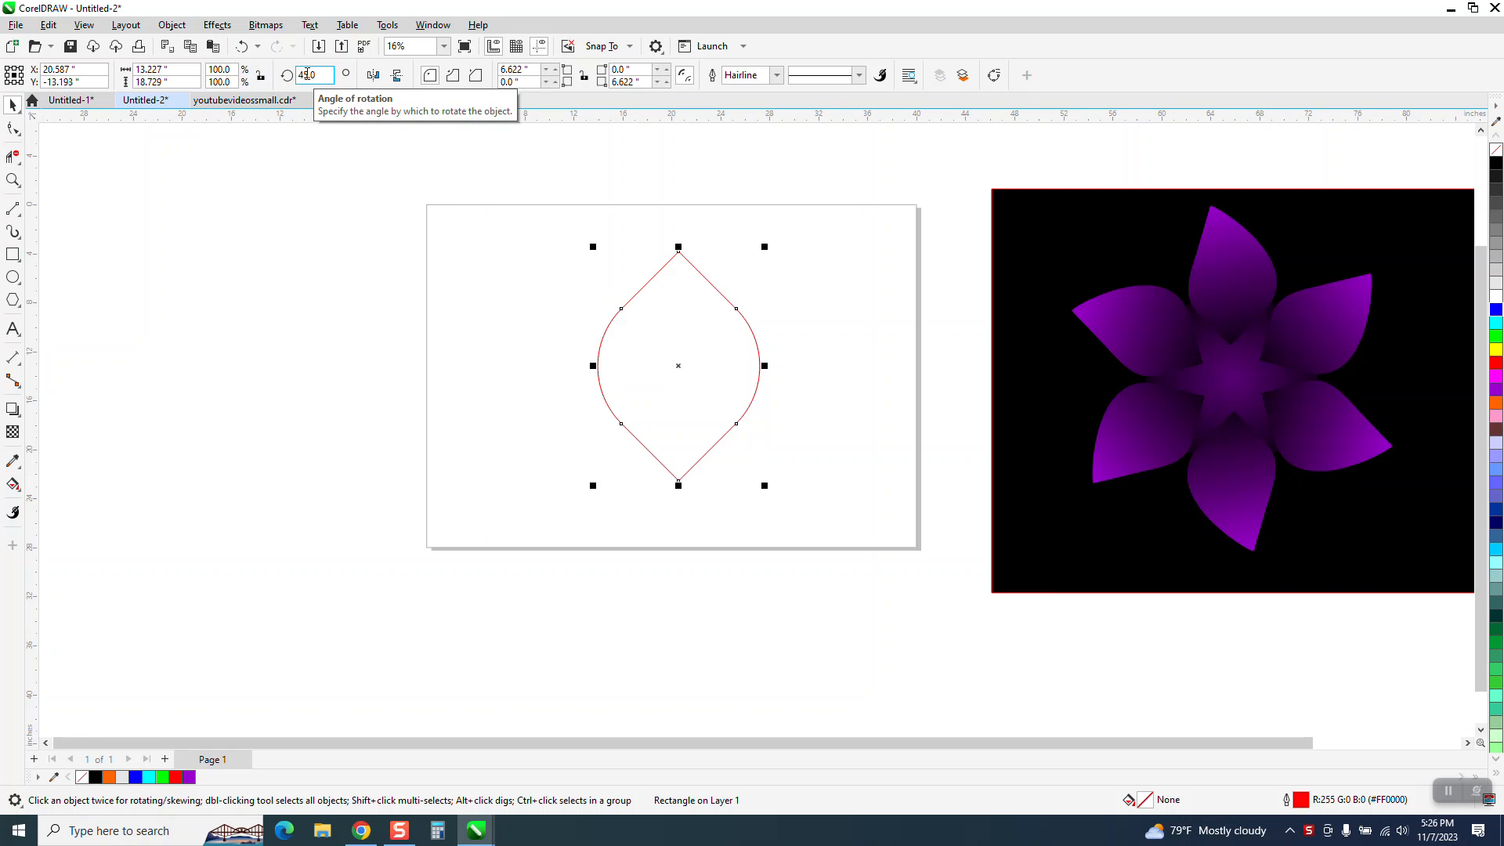
# - Convert the leaf-like shape to curves and delete its top node
pyautogui.click(172, 25)
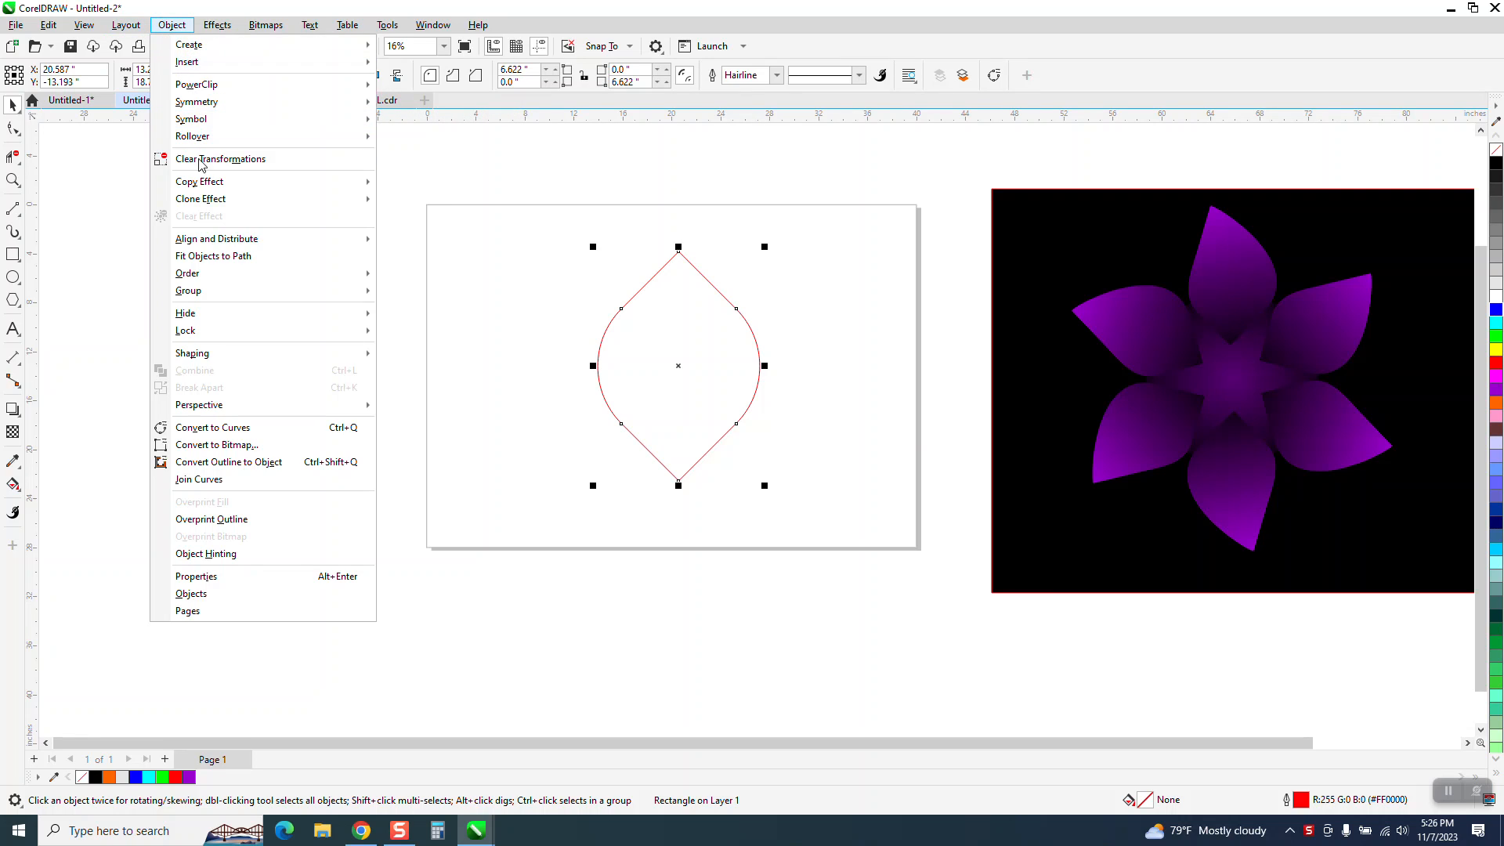
pyautogui.moveTo(205, 276)
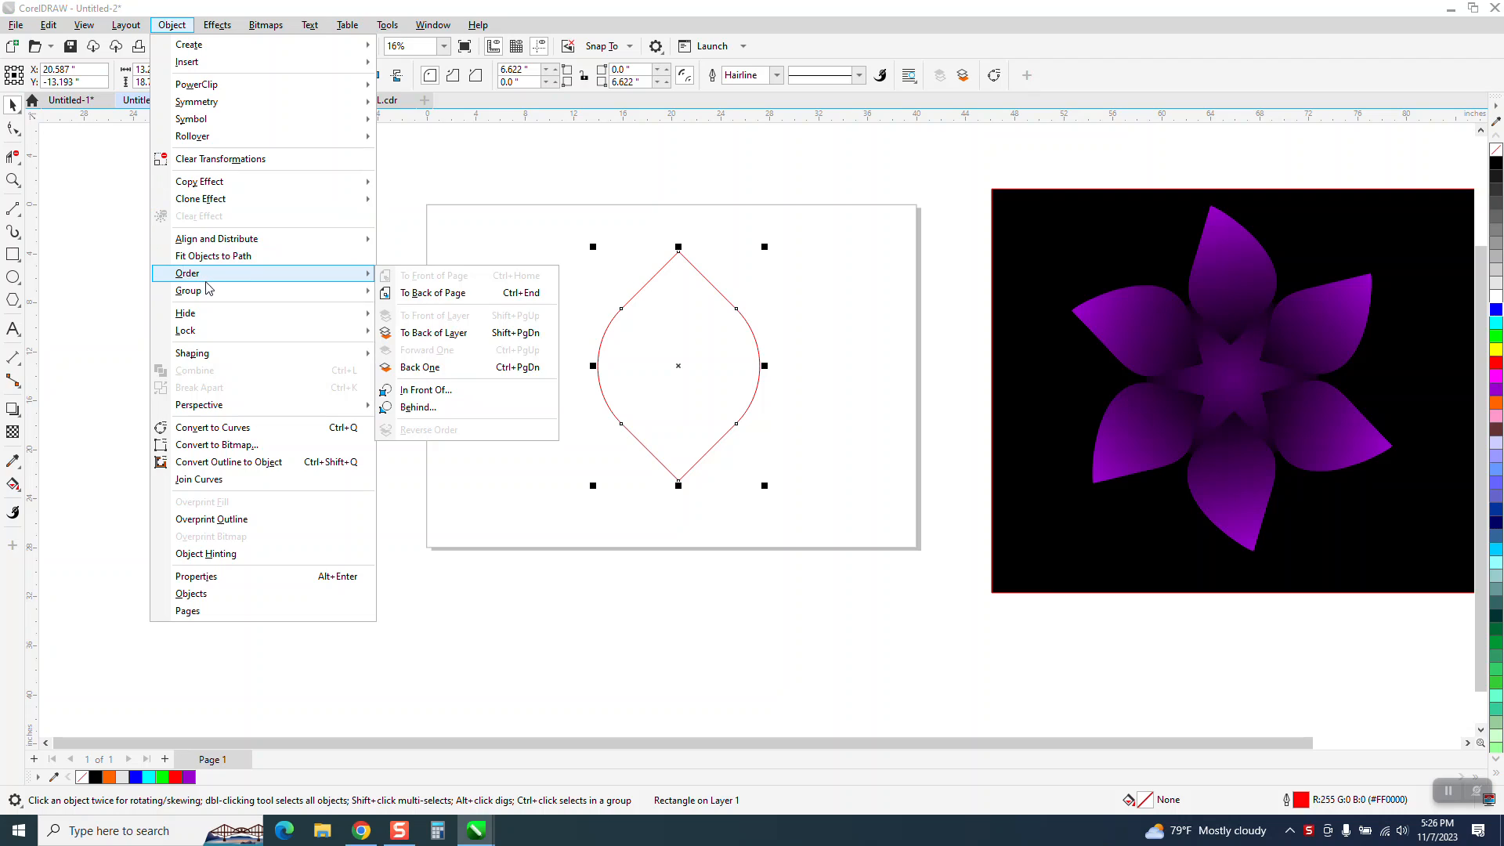
pyautogui.click(233, 429)
pyautogui.click(13, 129)
pyautogui.moveTo(639, 205); pyautogui.dragTo(701, 274)
pyautogui.press('Delete')
pyautogui.press('Delete')
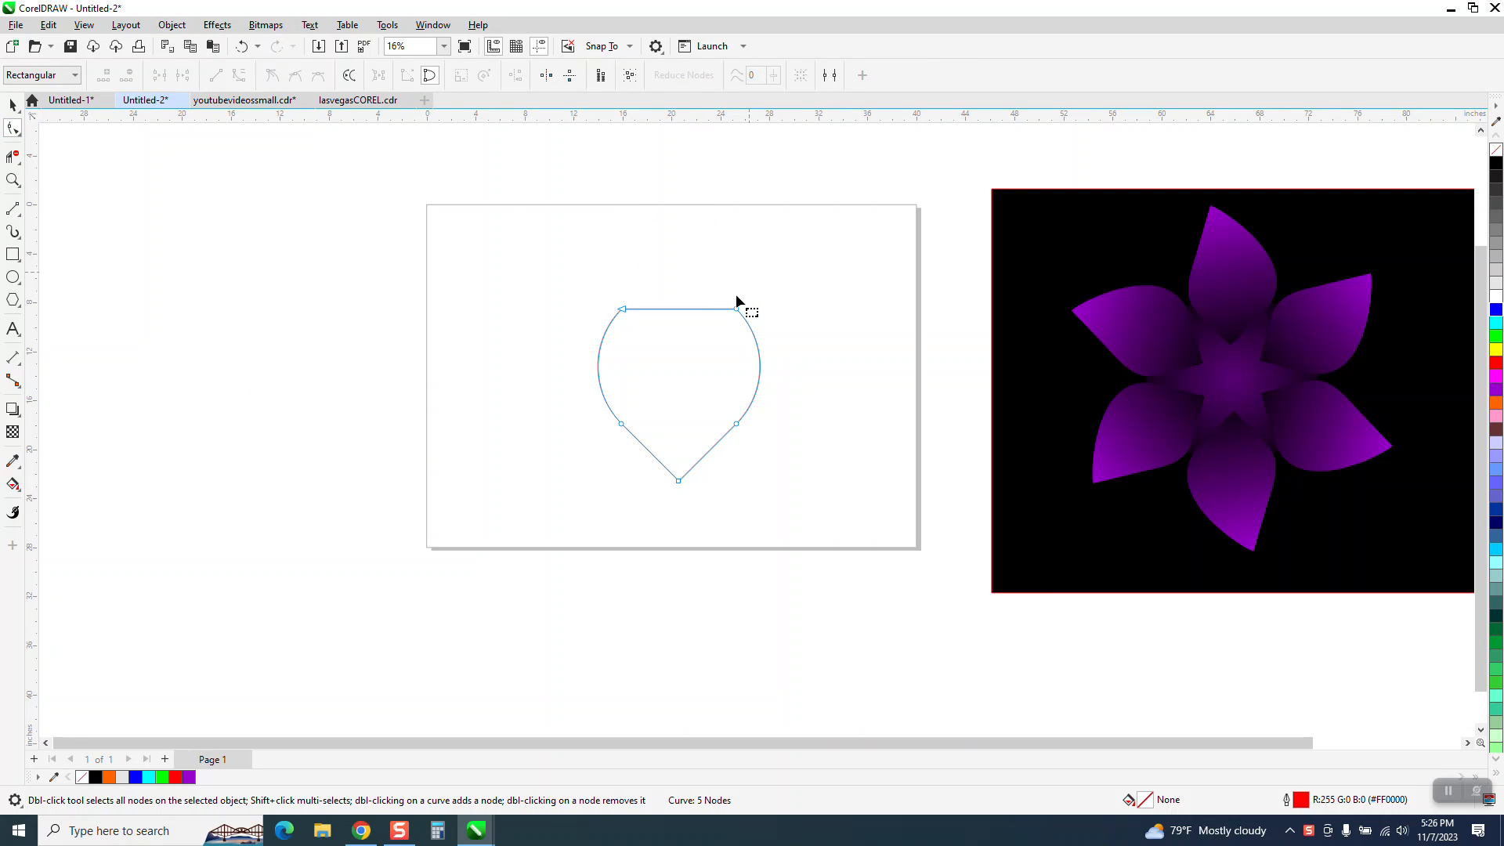
# - Add a node on the flat top edge, convert it to curve, pull it up into a tip, and delete the upper-right node
pyautogui.doubleClick(688, 309)
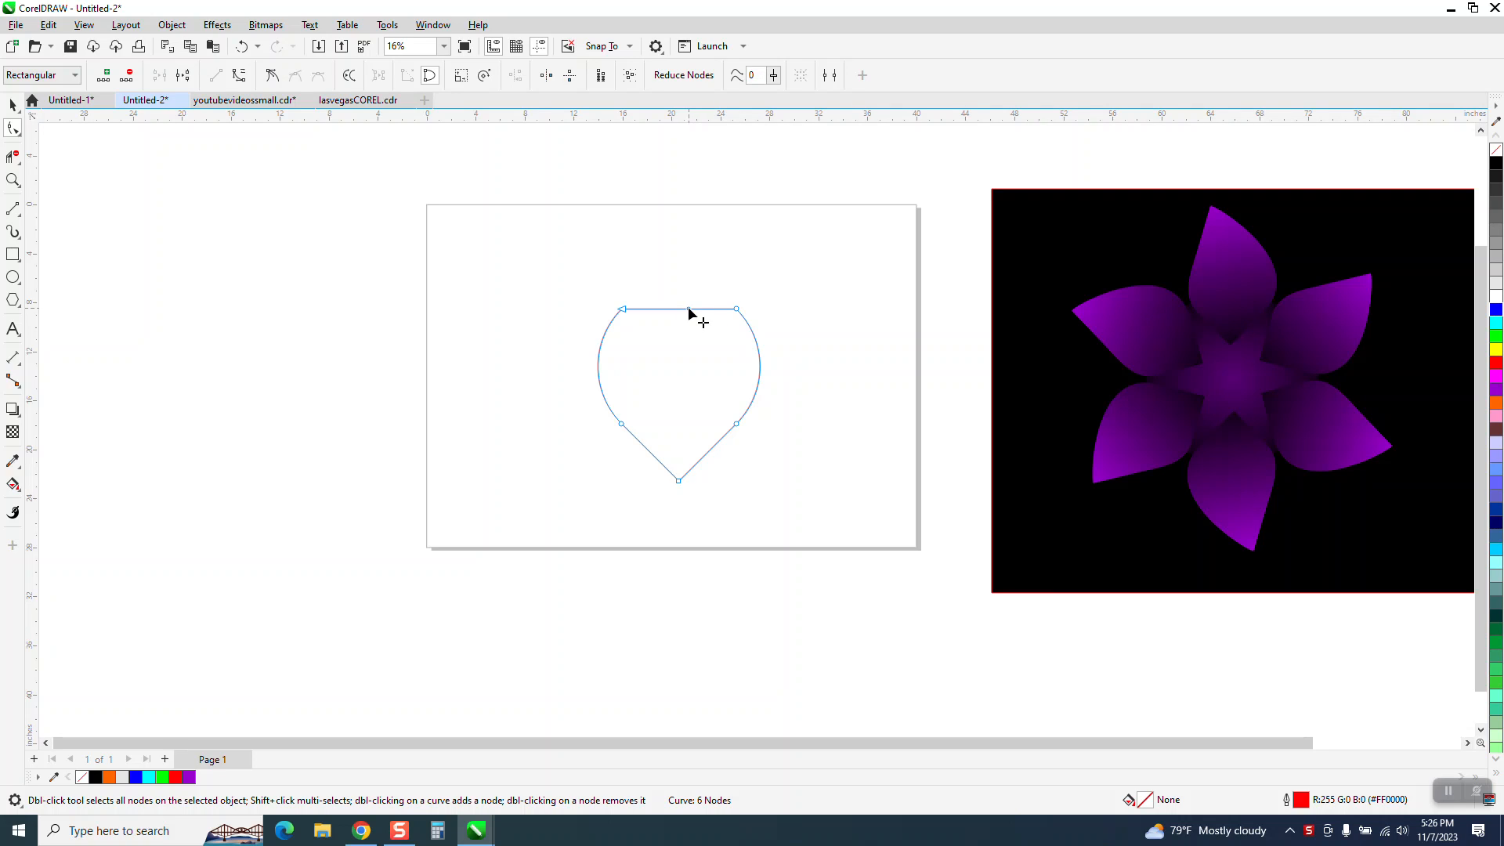
pyautogui.rightClick(688, 309)
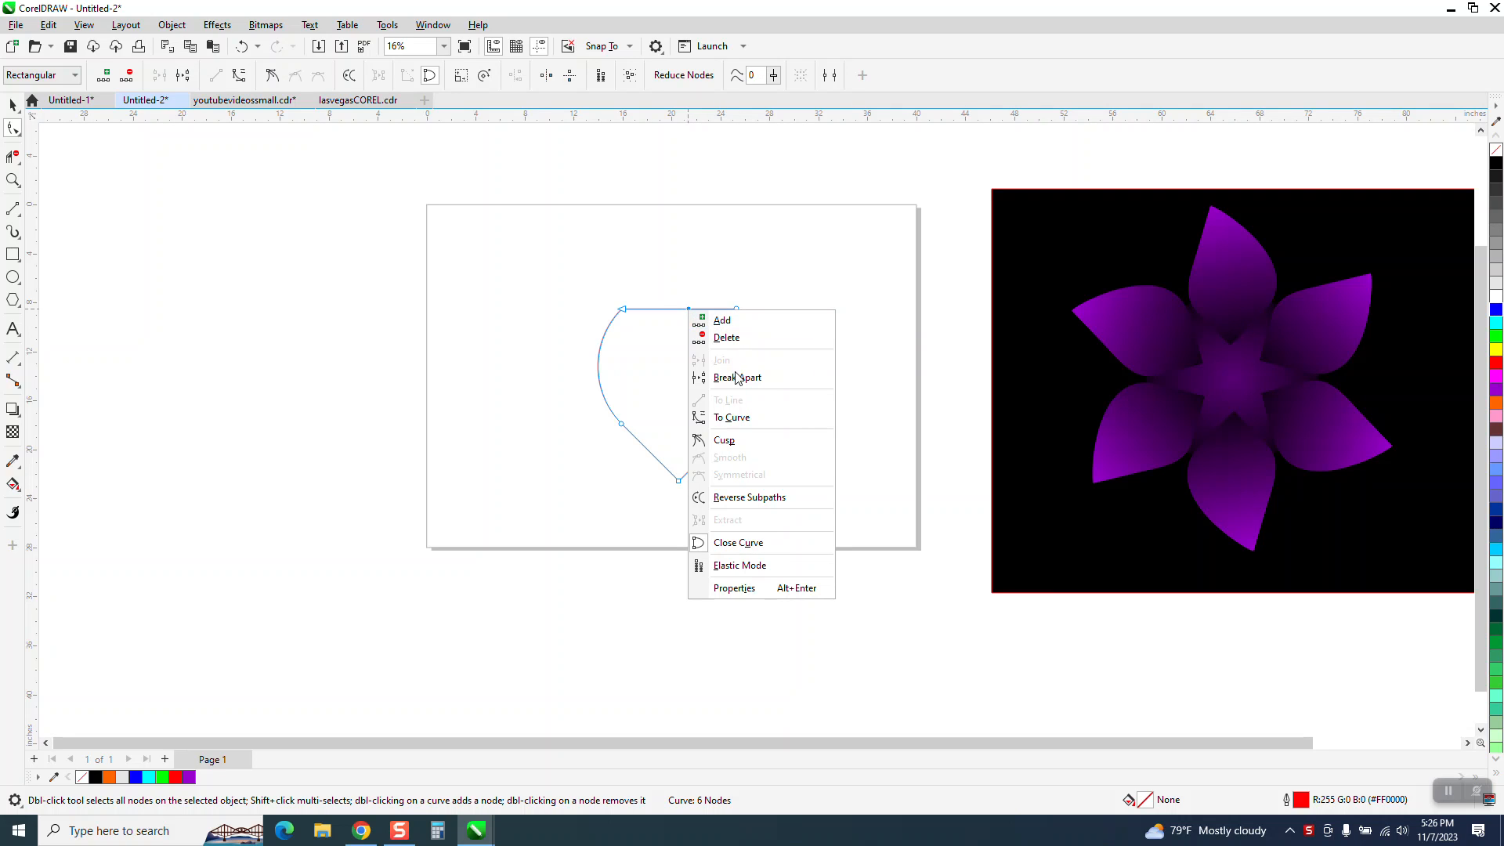
pyautogui.click(735, 418)
pyautogui.moveTo(686, 283); pyautogui.dragTo(658, 238)
pyautogui.moveTo(715, 342); pyautogui.dragTo(715, 342)
pyautogui.press('Delete')
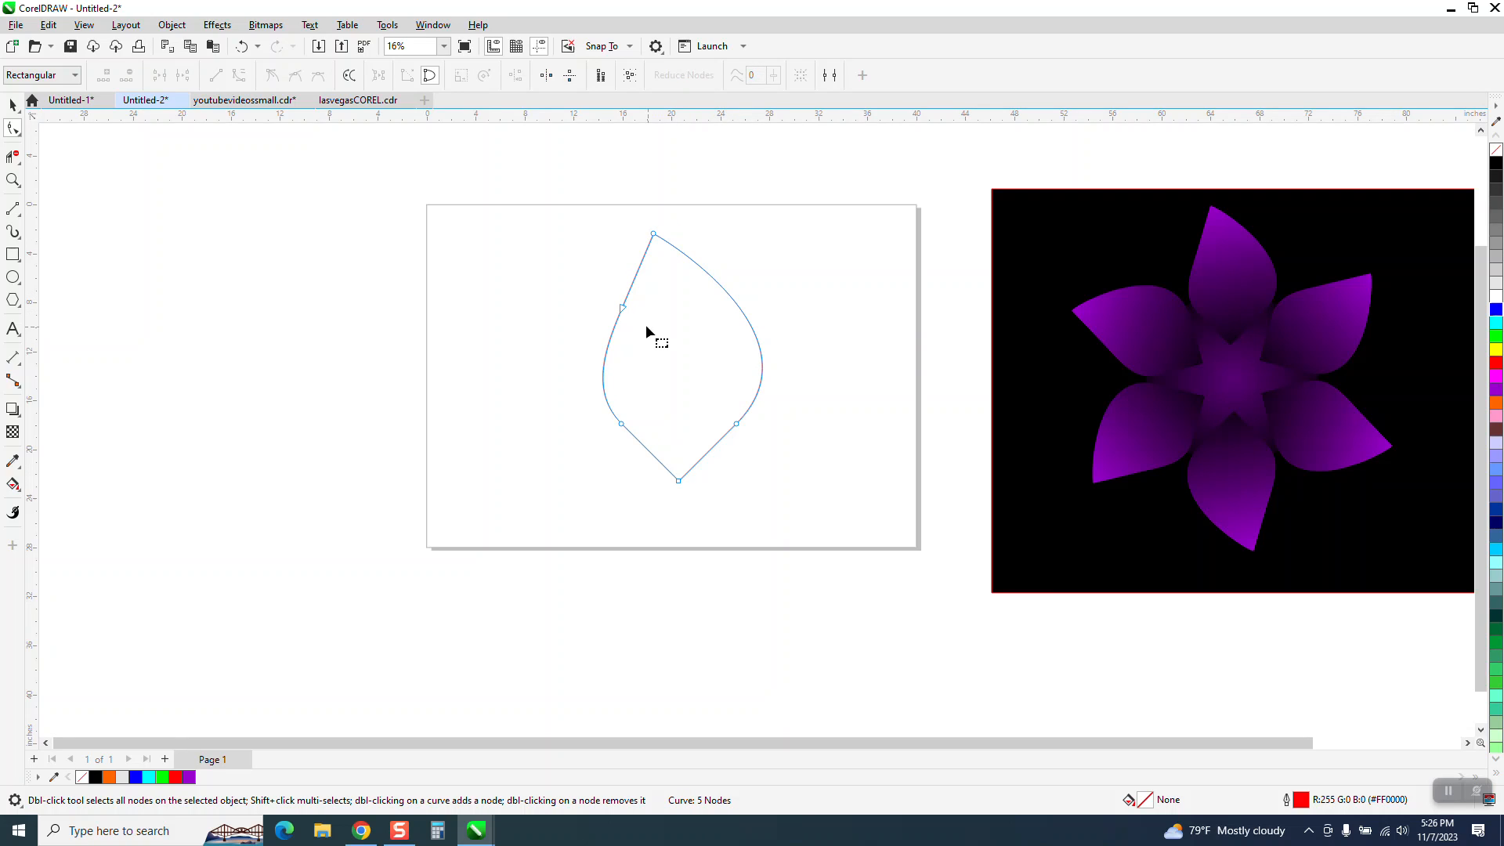
# - Refine the petal by moving its left nodes inward, raising the tip slightly up and left, and deleting the upper-left node
pyautogui.moveTo(620, 424); pyautogui.dragTo(636, 414)
pyautogui.moveTo(622, 304); pyautogui.dragTo(631, 306)
pyautogui.click(661, 233)
pyautogui.moveTo(661, 233); pyautogui.dragTo(649, 222)
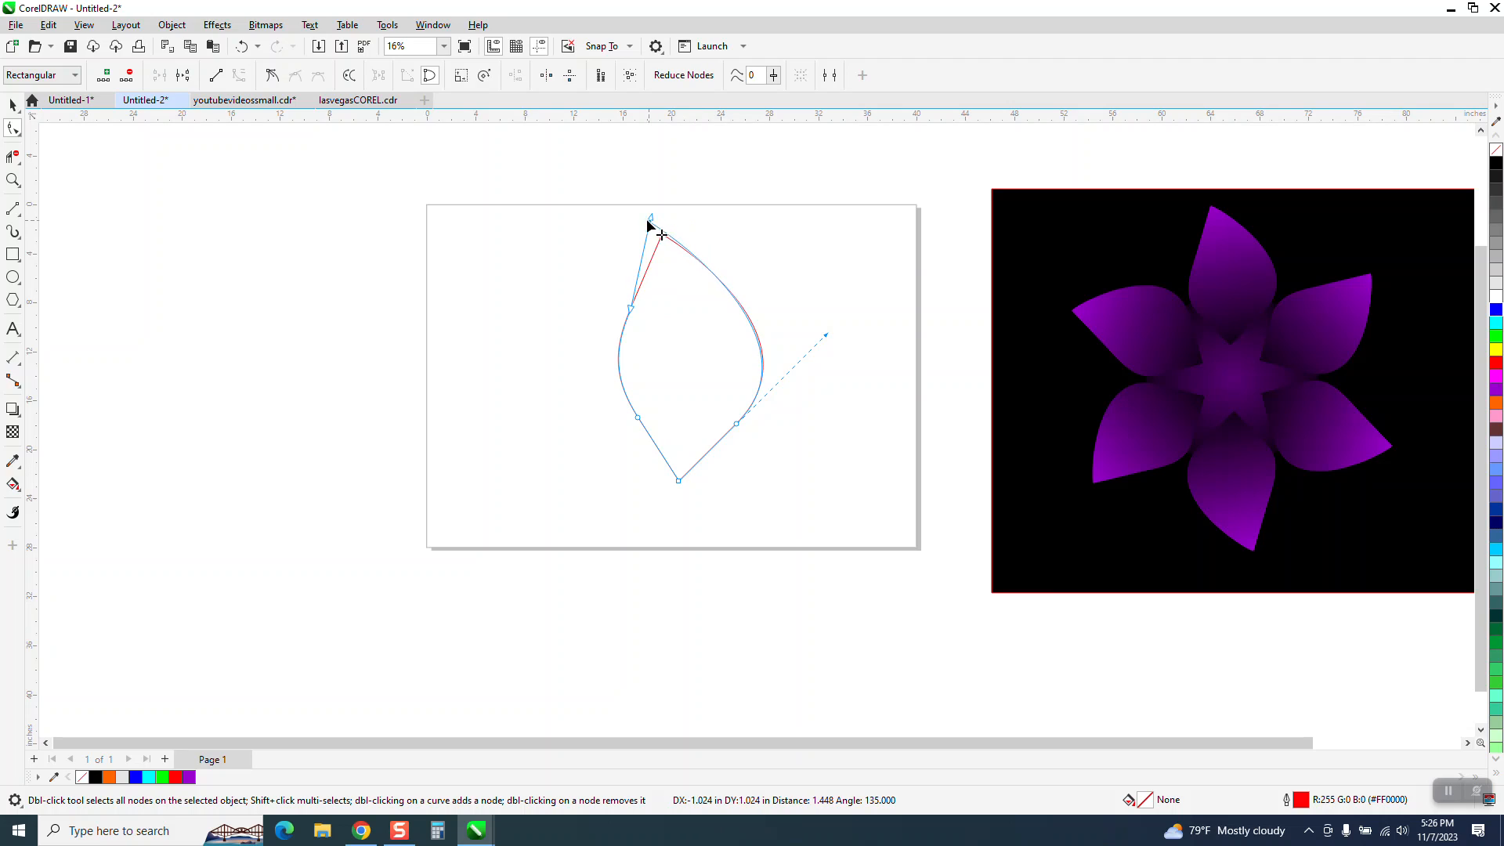
pyautogui.click(629, 307)
pyautogui.press('Delete')
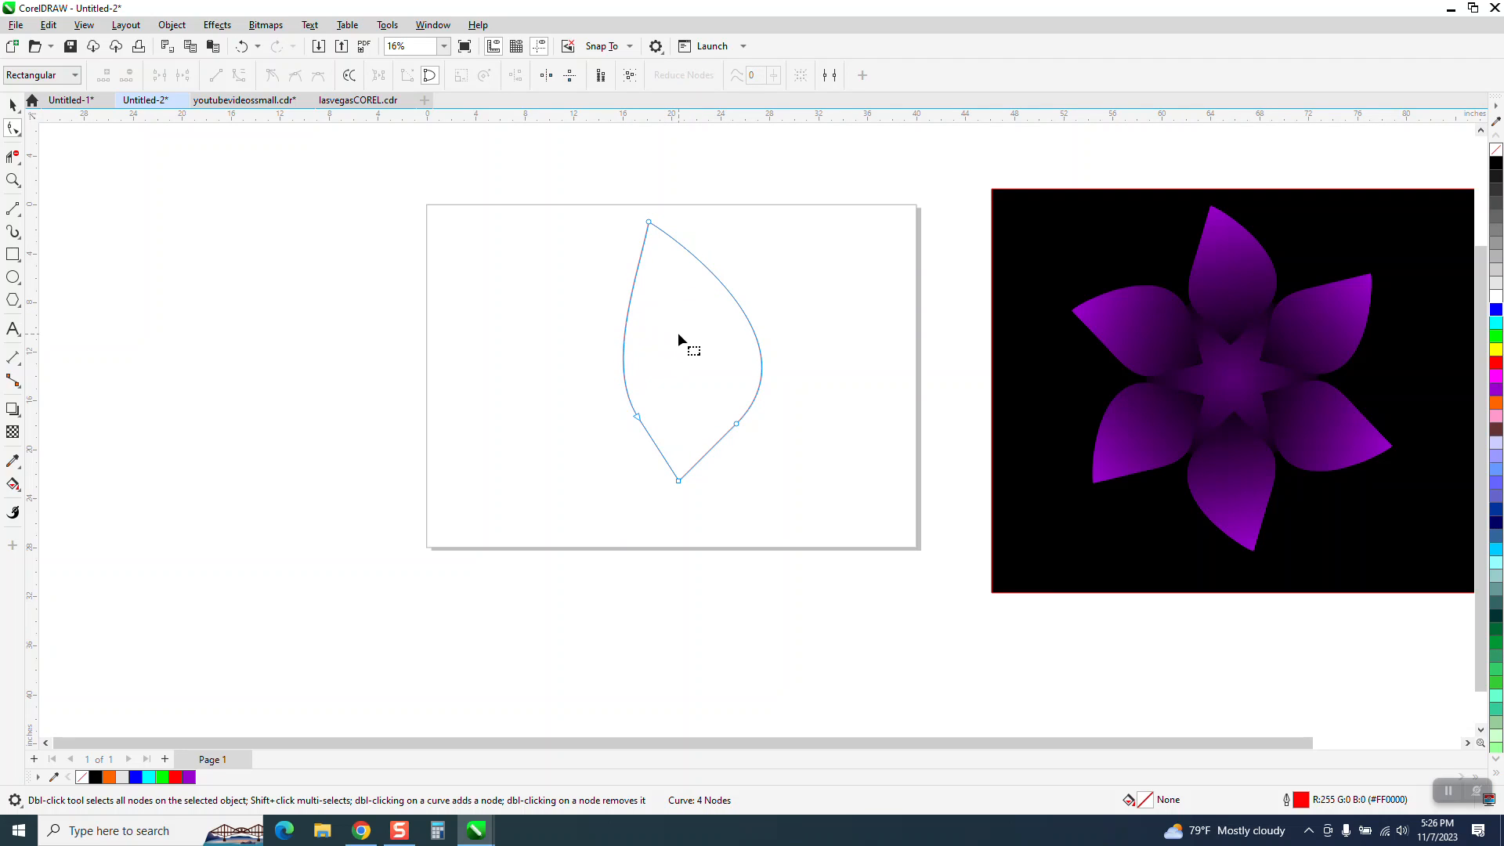
# - Scale the petal proportionally to about 57.4% and move it up to the page's upper edge
pyautogui.click(13, 104)
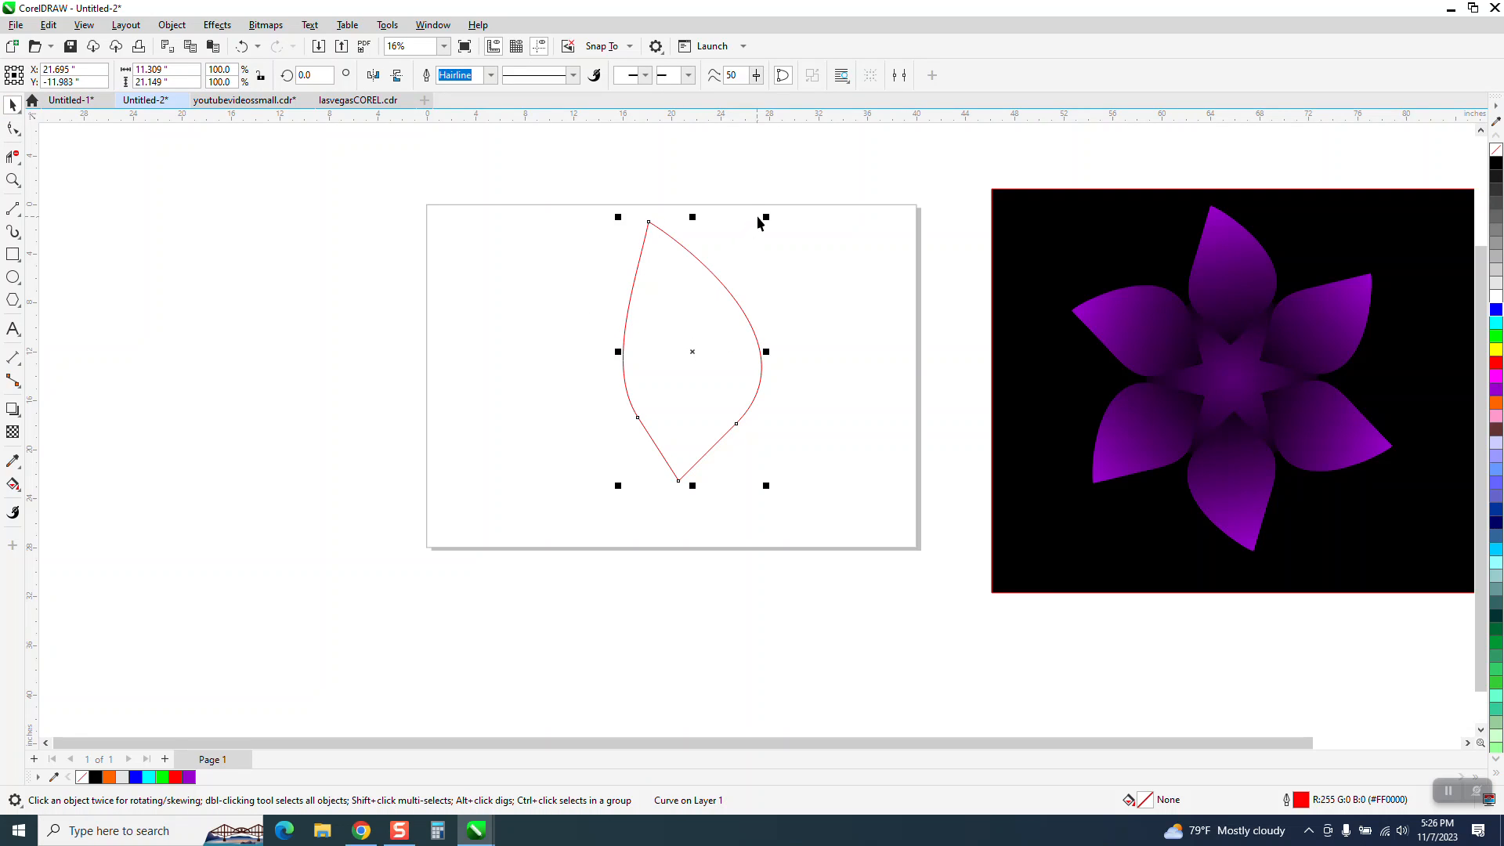
pyautogui.moveTo(767, 217); pyautogui.dragTo(709, 327)
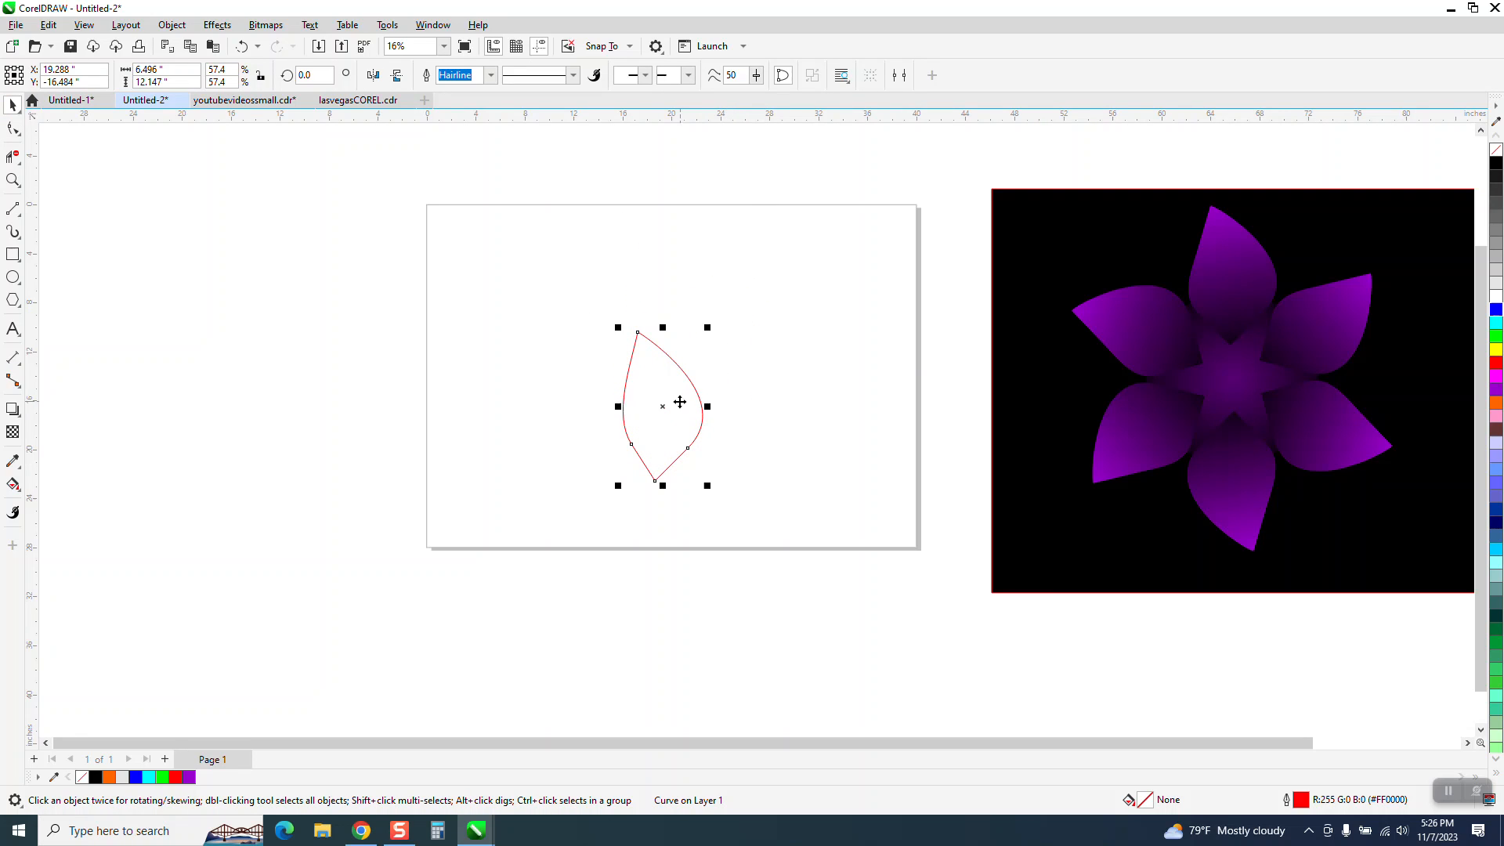
pyautogui.moveTo(664, 404); pyautogui.dragTo(671, 255)
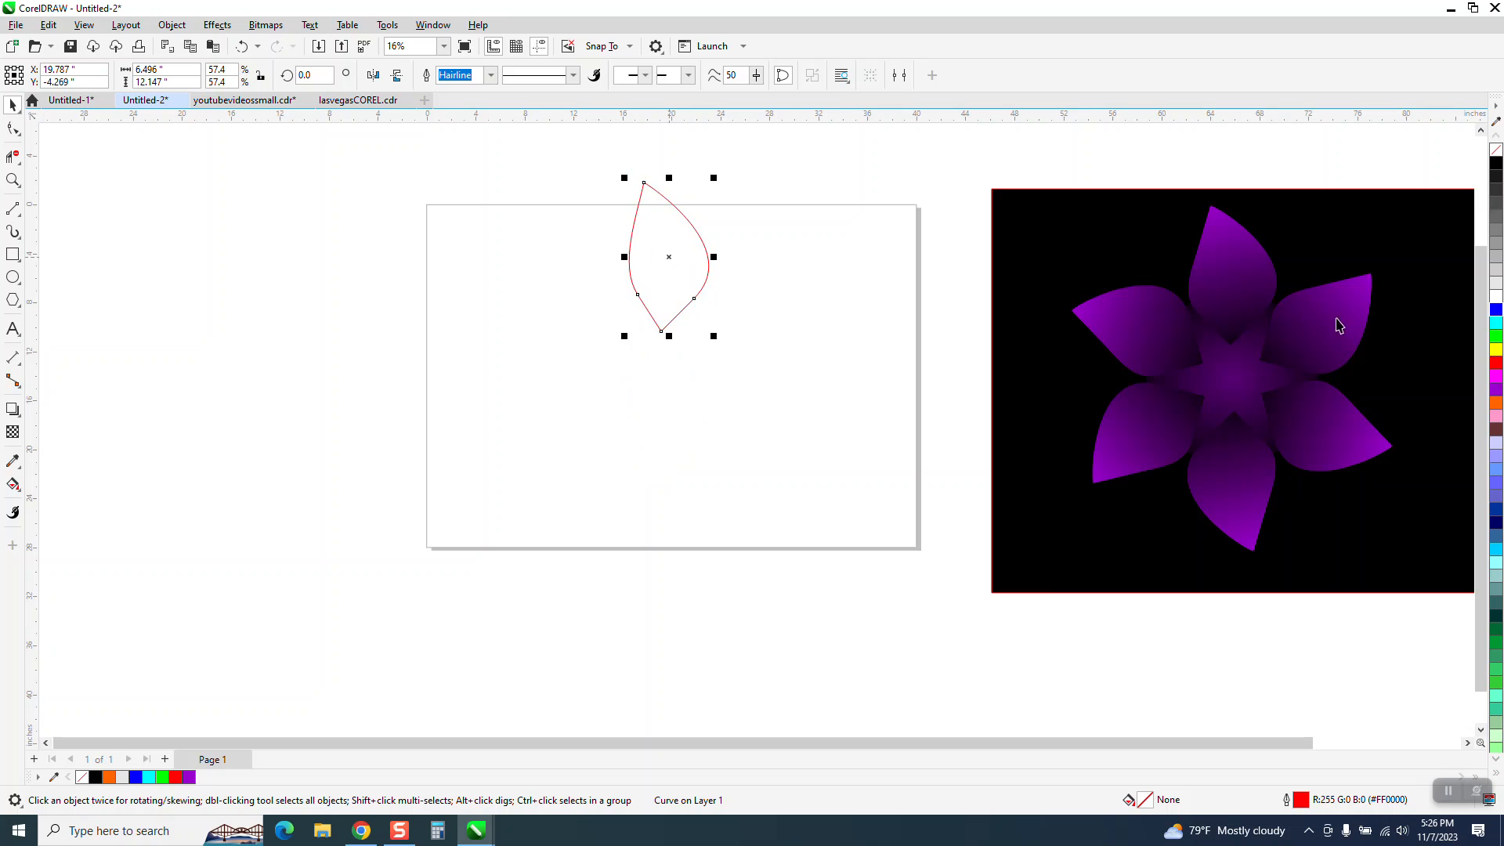
# - Give the petal a purple #9900CC fill with no outline, and clone it in place
pyautogui.click(1496, 389)
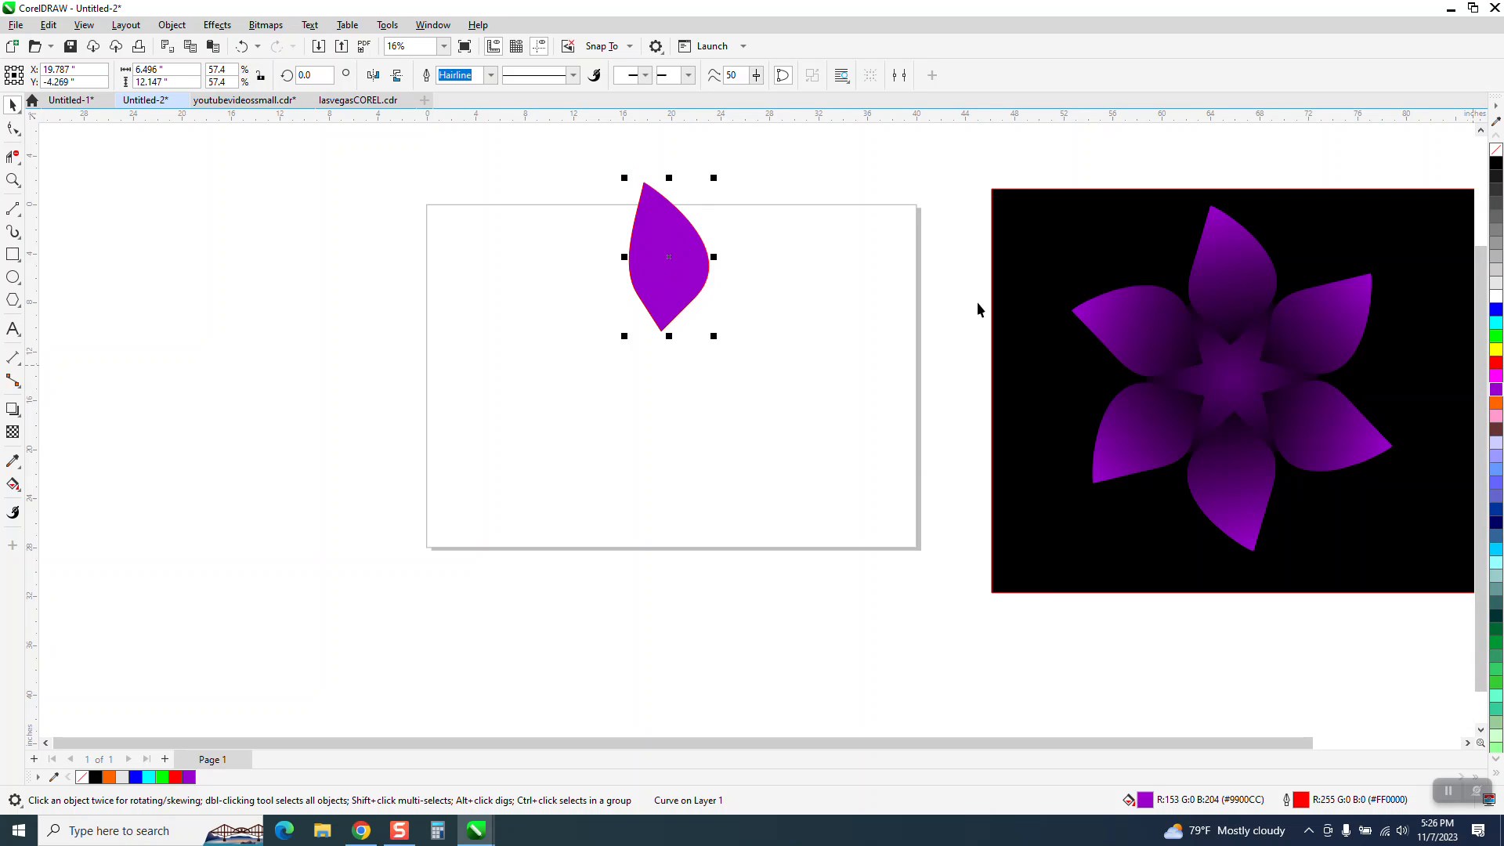
pyautogui.rightClick(1496, 149)
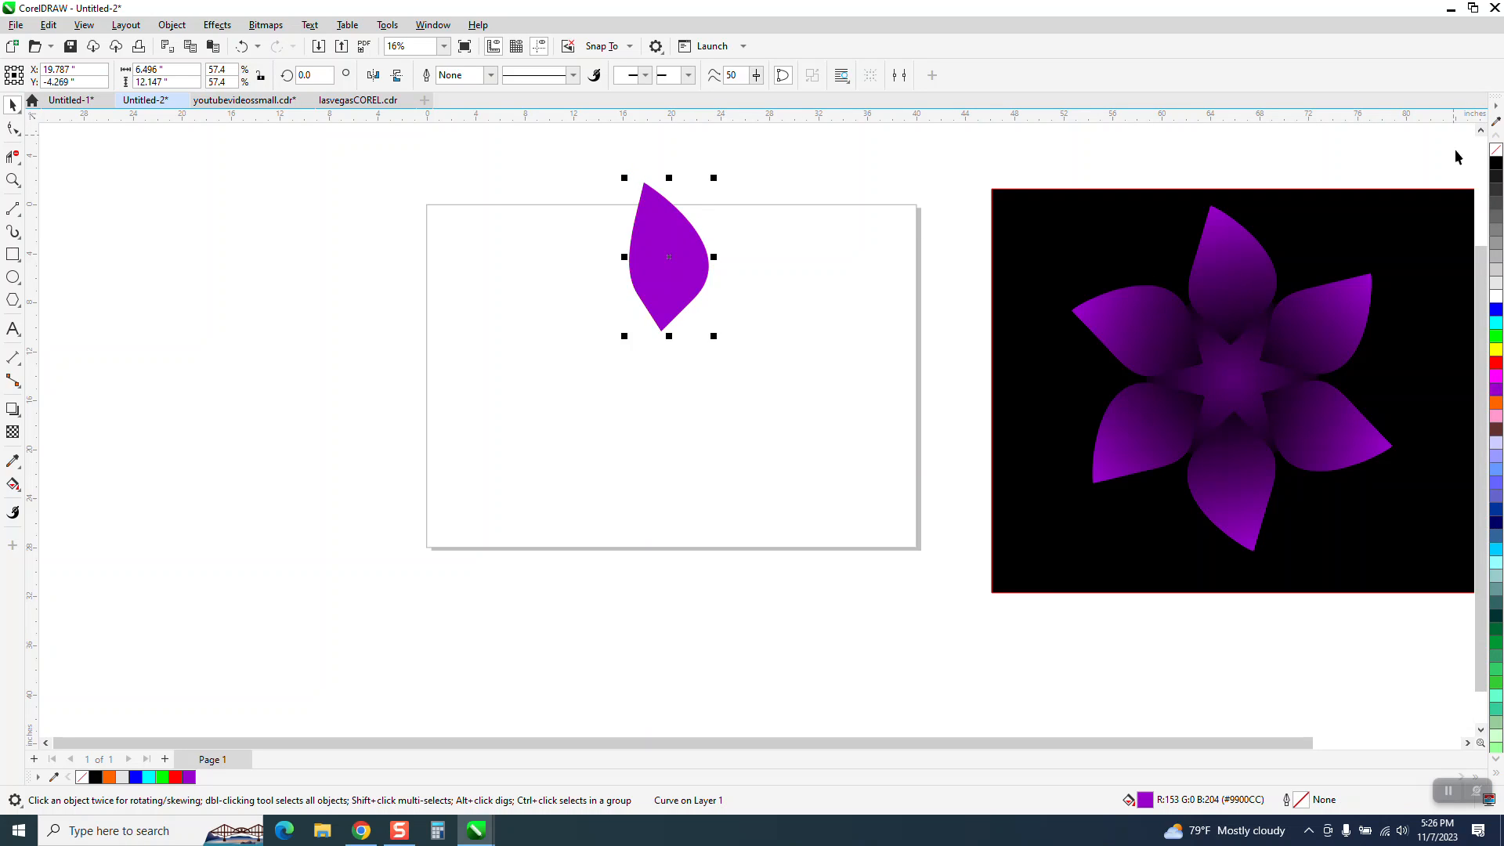
pyautogui.click(47, 25)
pyautogui.click(74, 245)
pyautogui.click(665, 259)
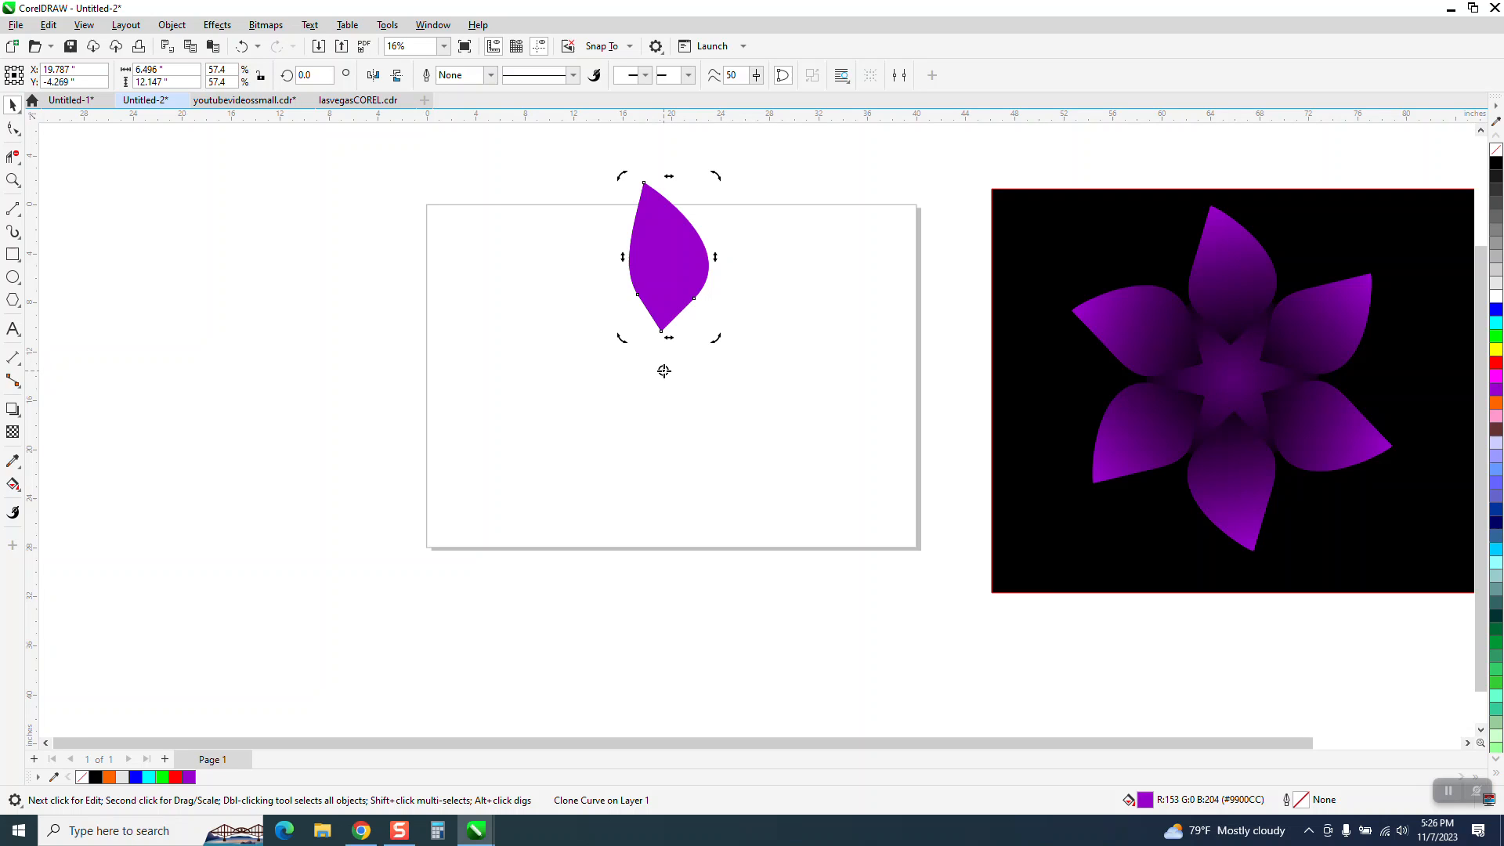
pyautogui.write('60')
pyautogui.press('Return')
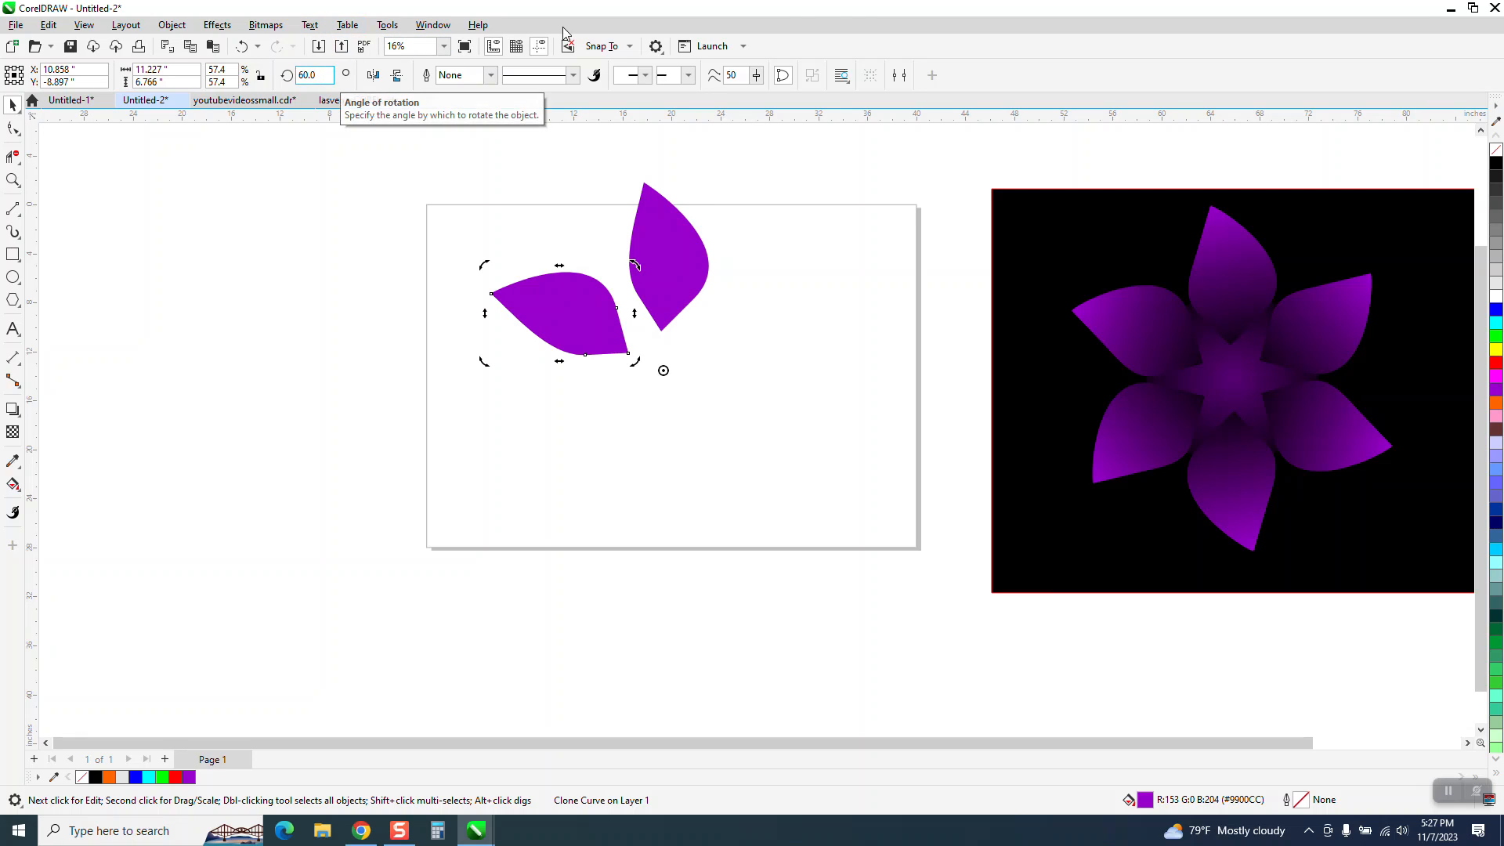
pyautogui.click(240, 45)
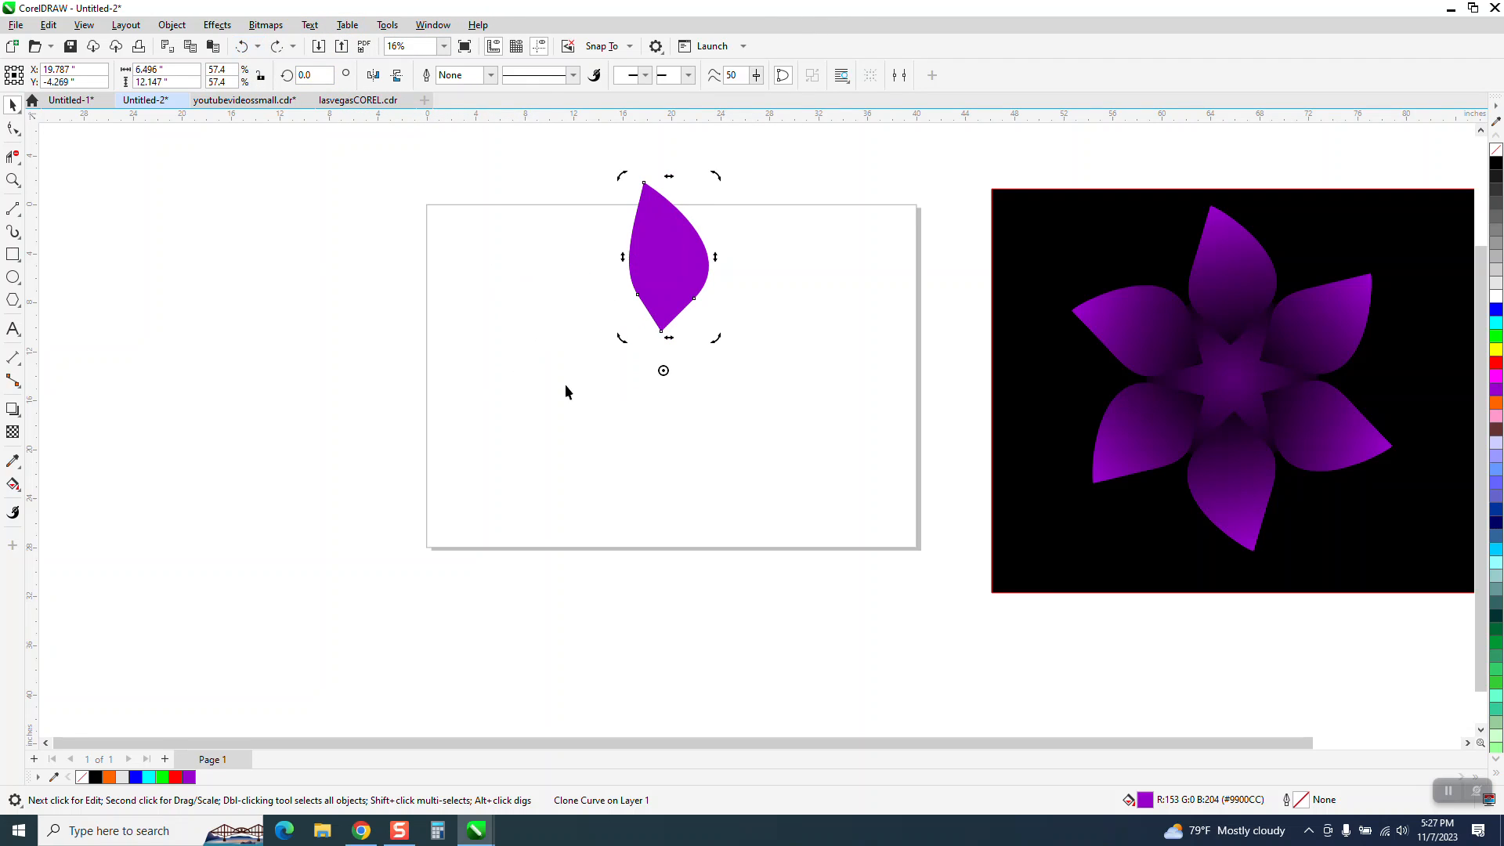
pyautogui.click(611, 389)
pyautogui.moveTo(688, 284); pyautogui.dragTo(763, 311)
pyautogui.rightClick(764, 311)
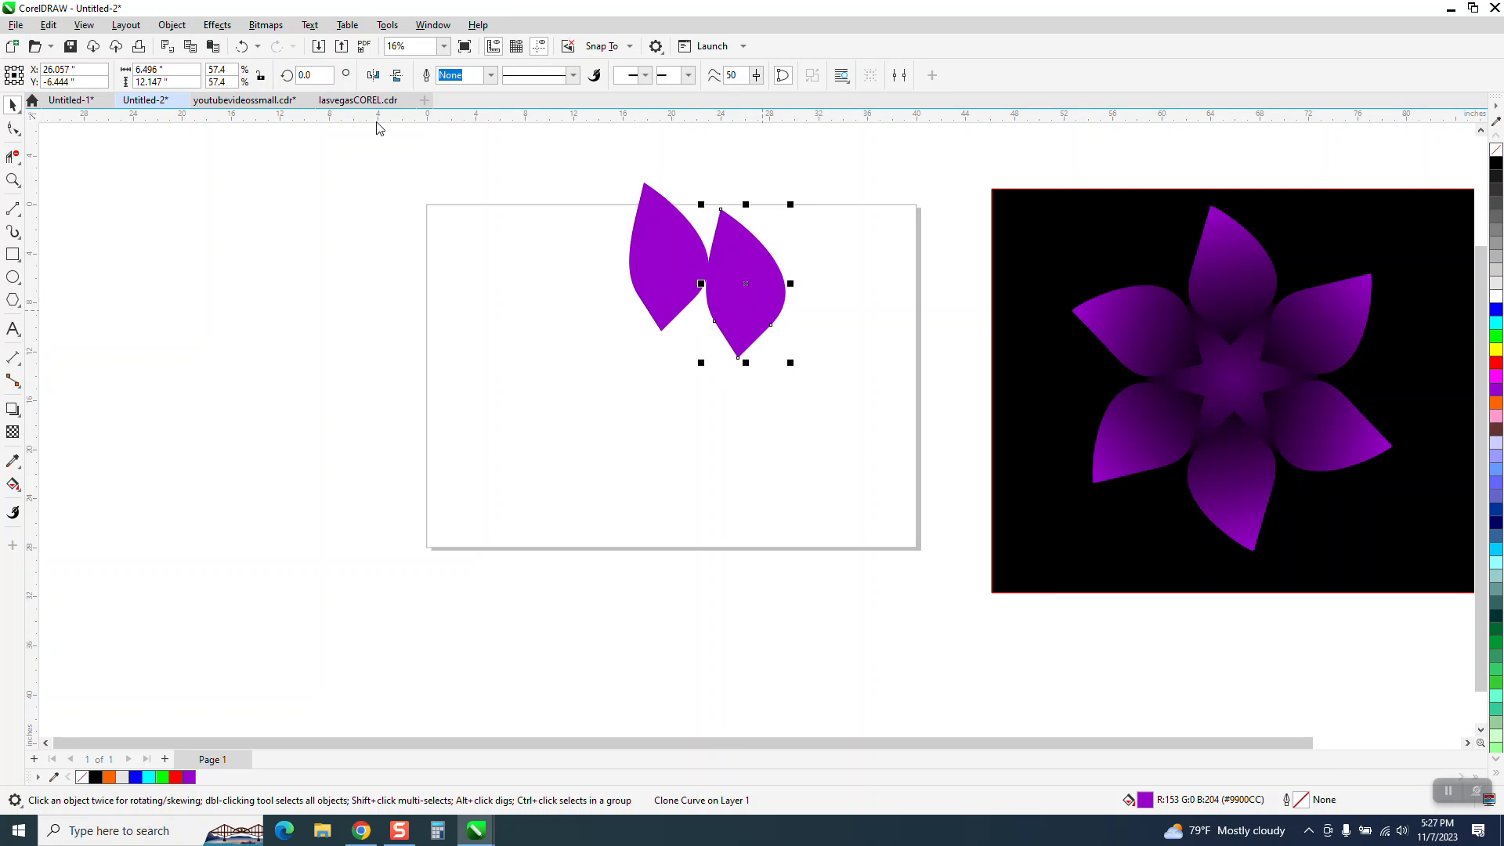
pyautogui.click(242, 46)
# - Move the cloned petal's rotation centre to just below its base and rotate the clone 60 degrees
pyautogui.click(667, 286)
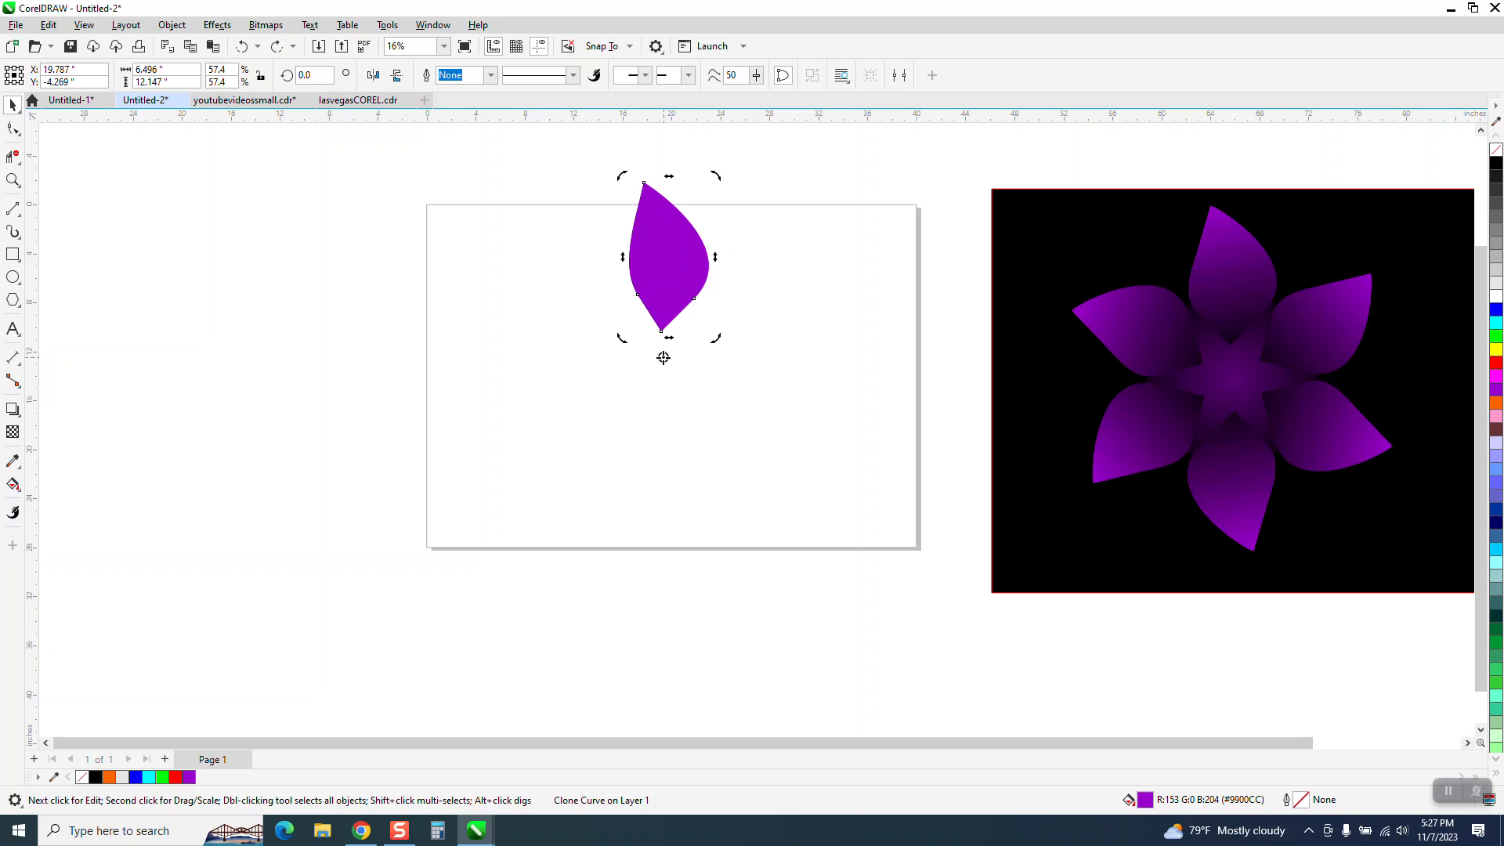
pyautogui.moveTo(659, 355); pyautogui.dragTo(660, 356)
pyautogui.press('Return')
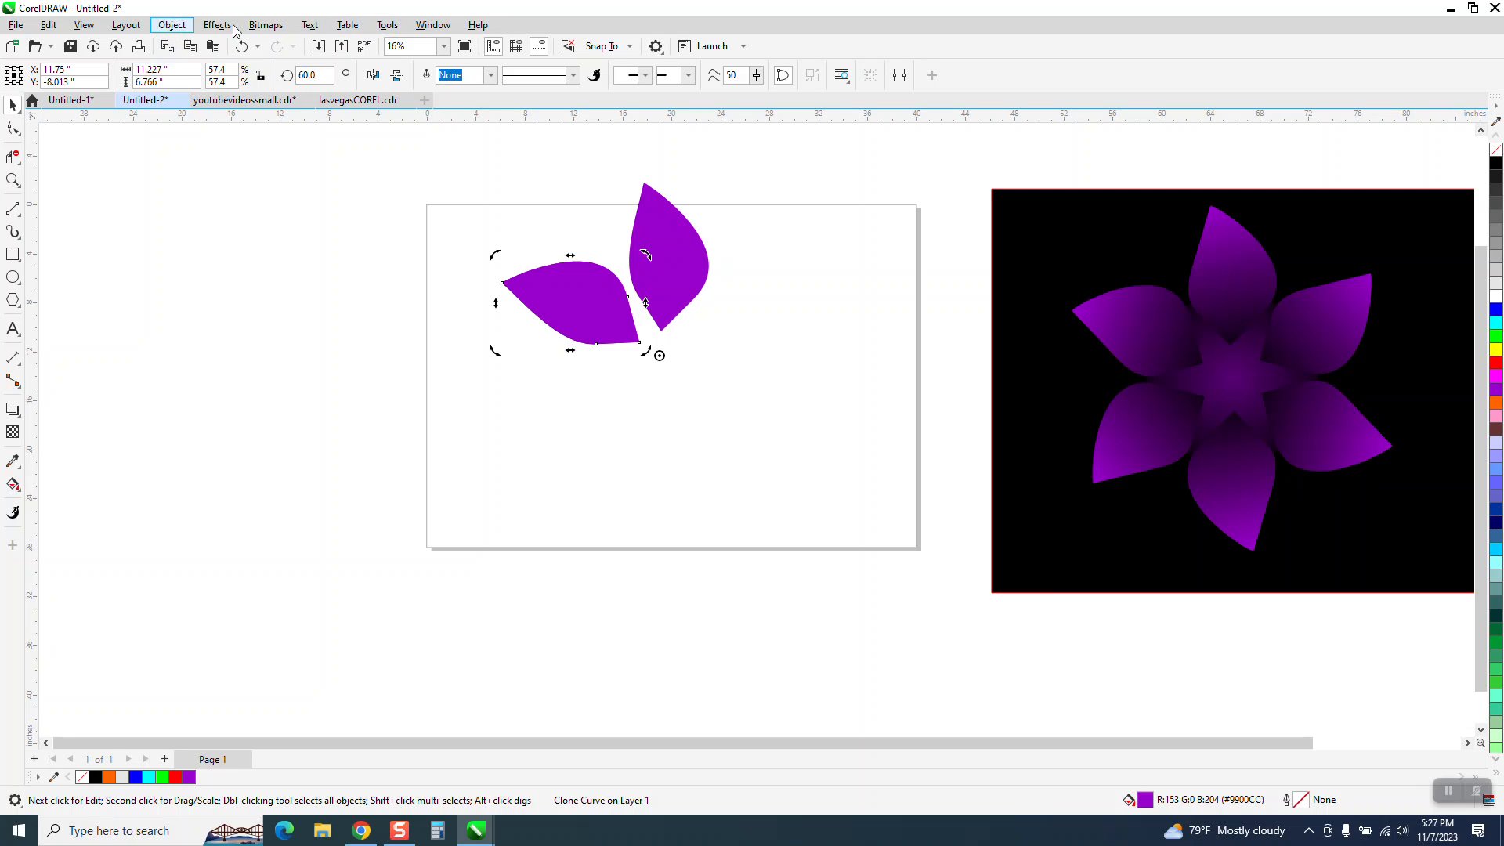
# - Add four more petal copies around the same centre in 60-degree increments, starting at 120 degrees, to complete the six-petal flower
pyautogui.write('120')
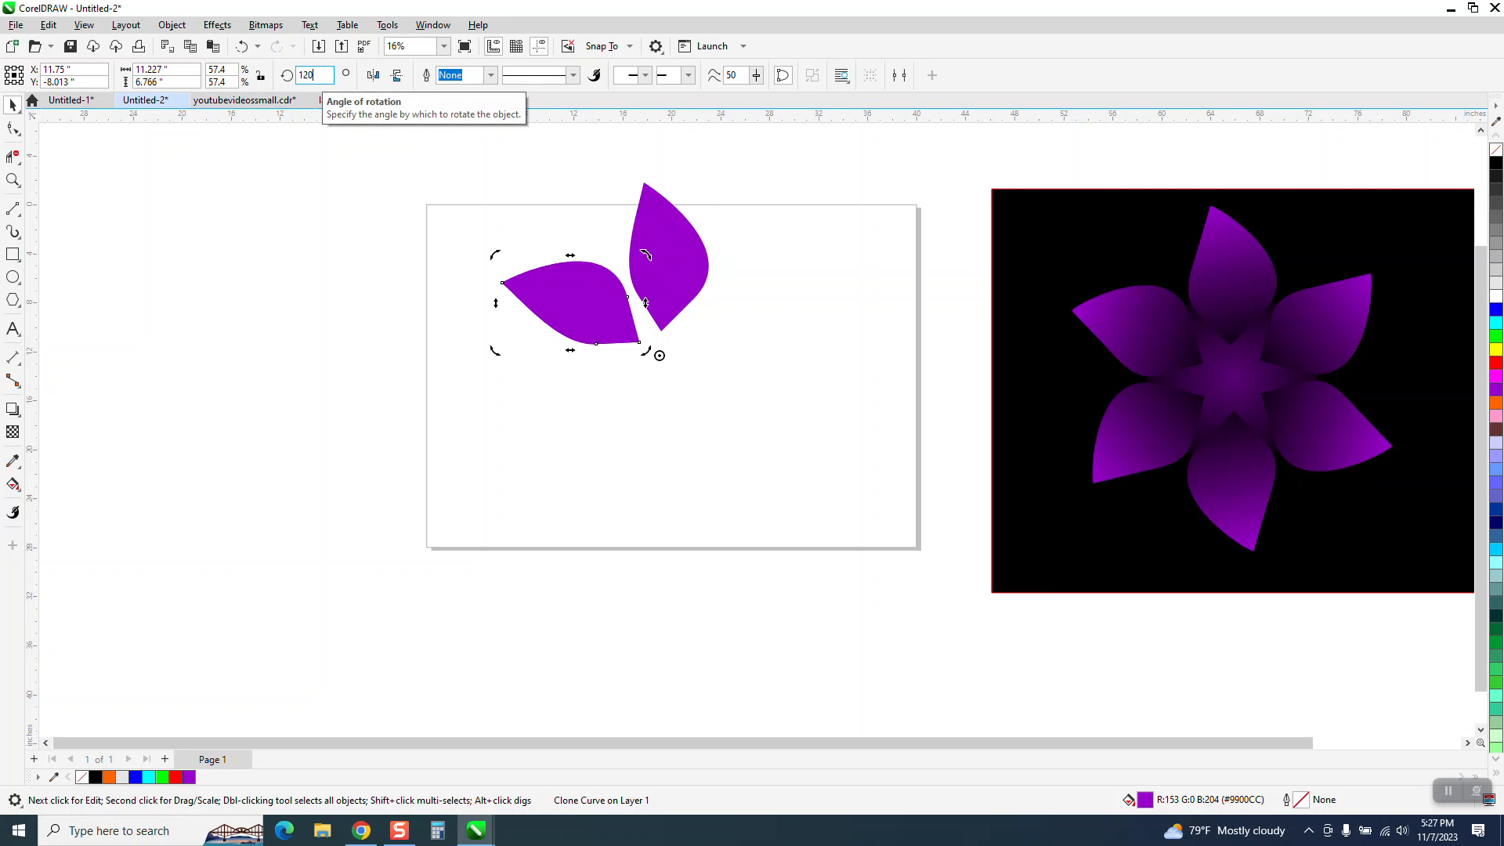
pyautogui.press('Return')
pyautogui.hotkey('ctrl', 'd')
pyautogui.hotkey('ctrl', 'd')
pyautogui.hotkey('ctrl', 'd')
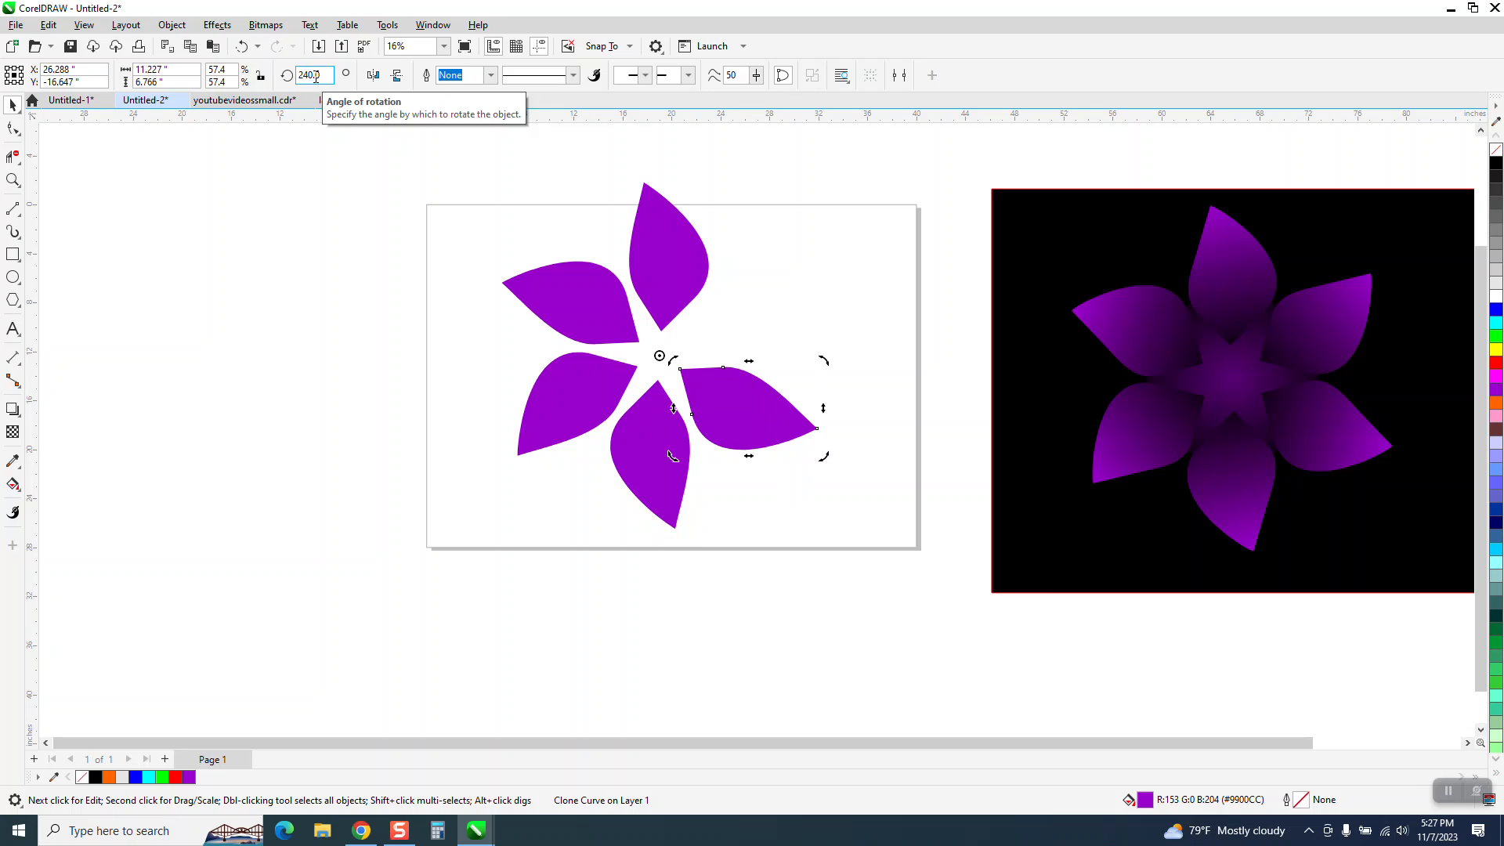
pyautogui.click(847, 126)
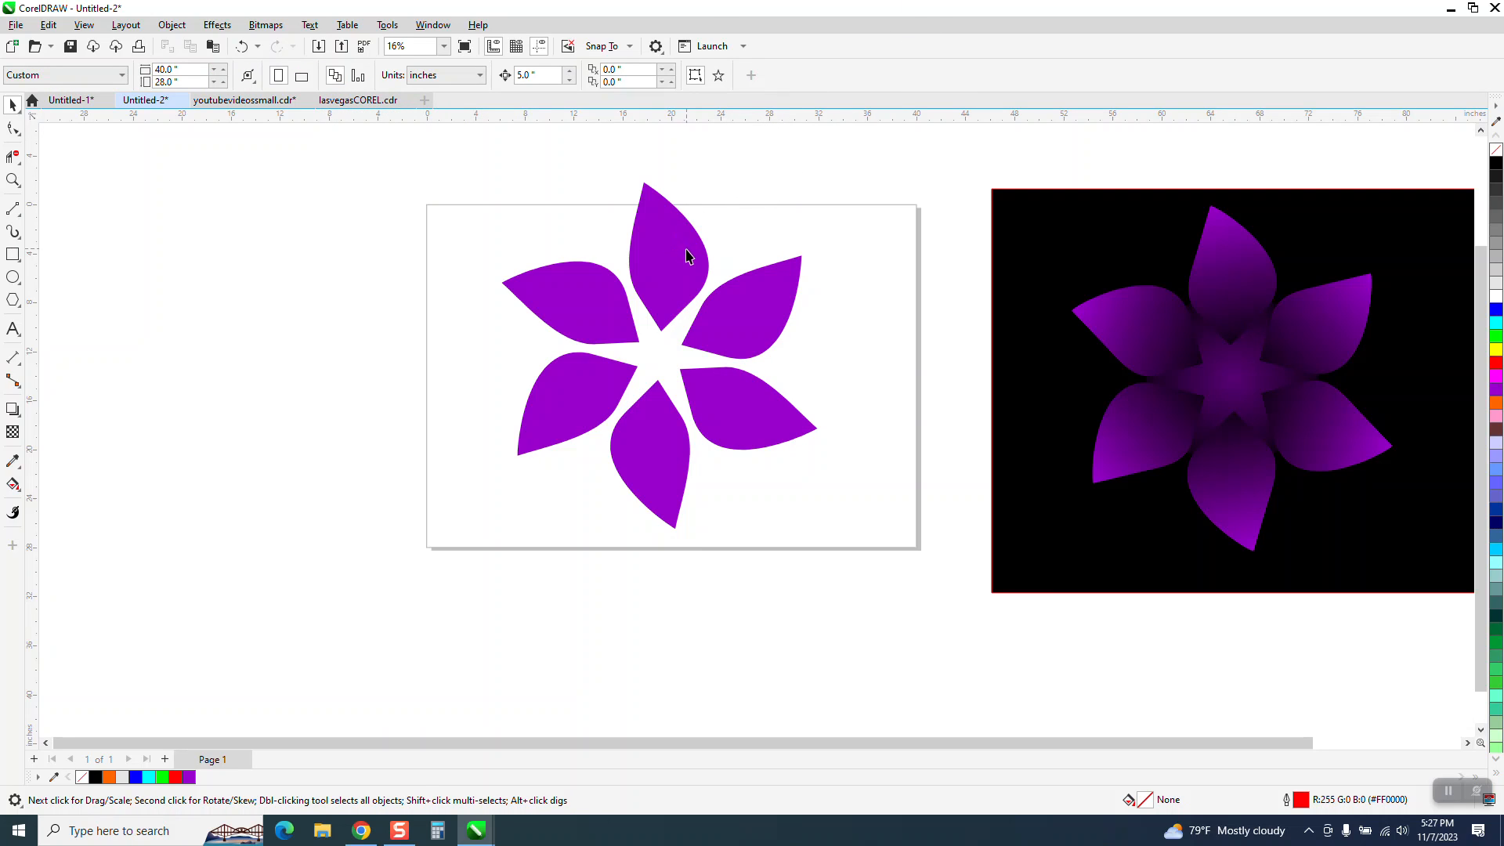
# - Draw a rectangle about 36.1 by 29.1 inches around the whole flower and fill it with black
pyautogui.click(12, 255)
pyautogui.moveTo(440, 183); pyautogui.dragTo(882, 540)
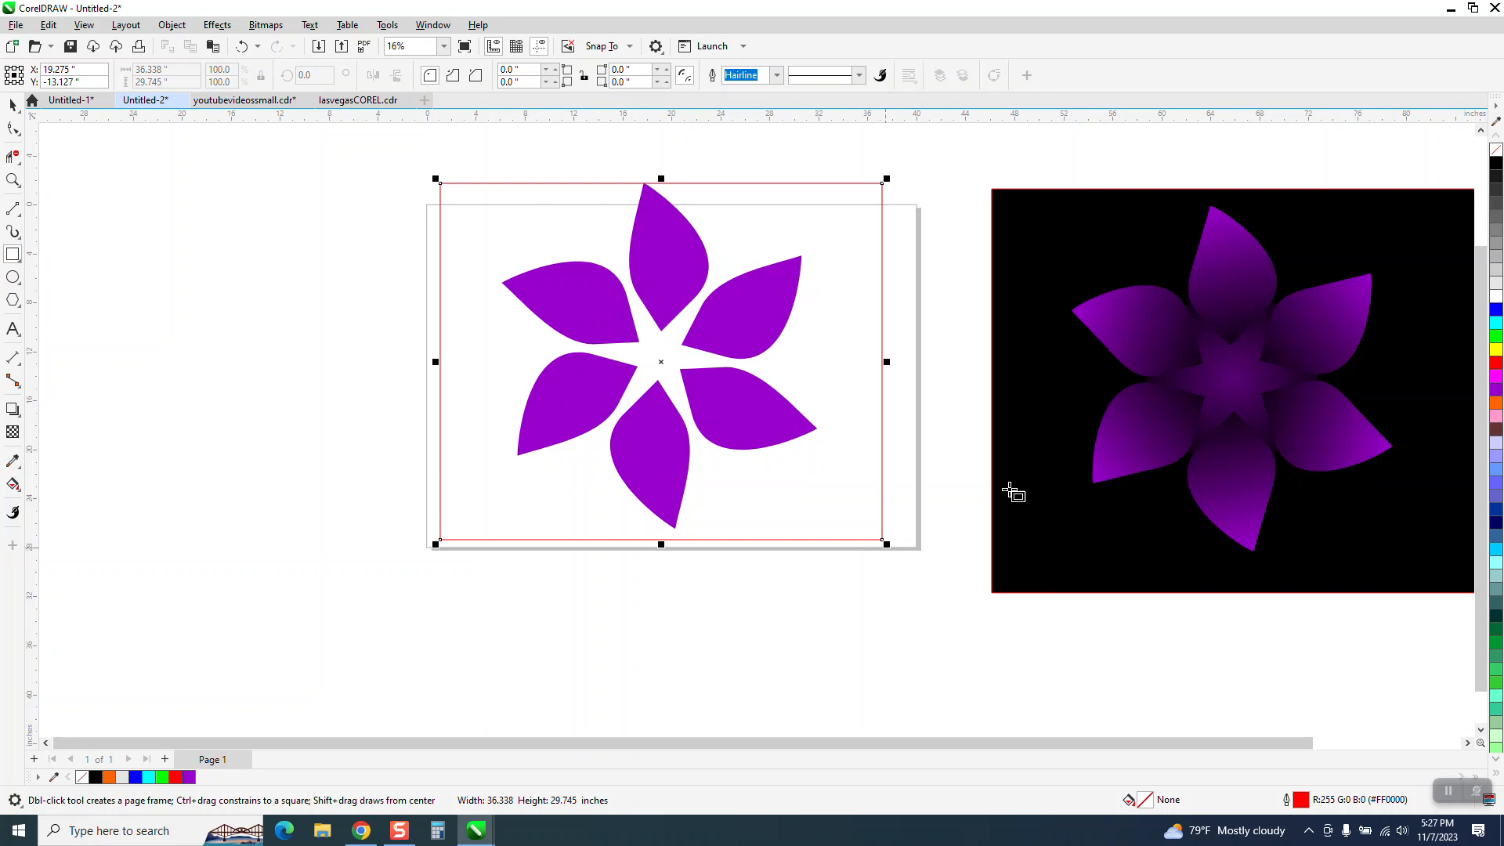
pyautogui.click(1496, 163)
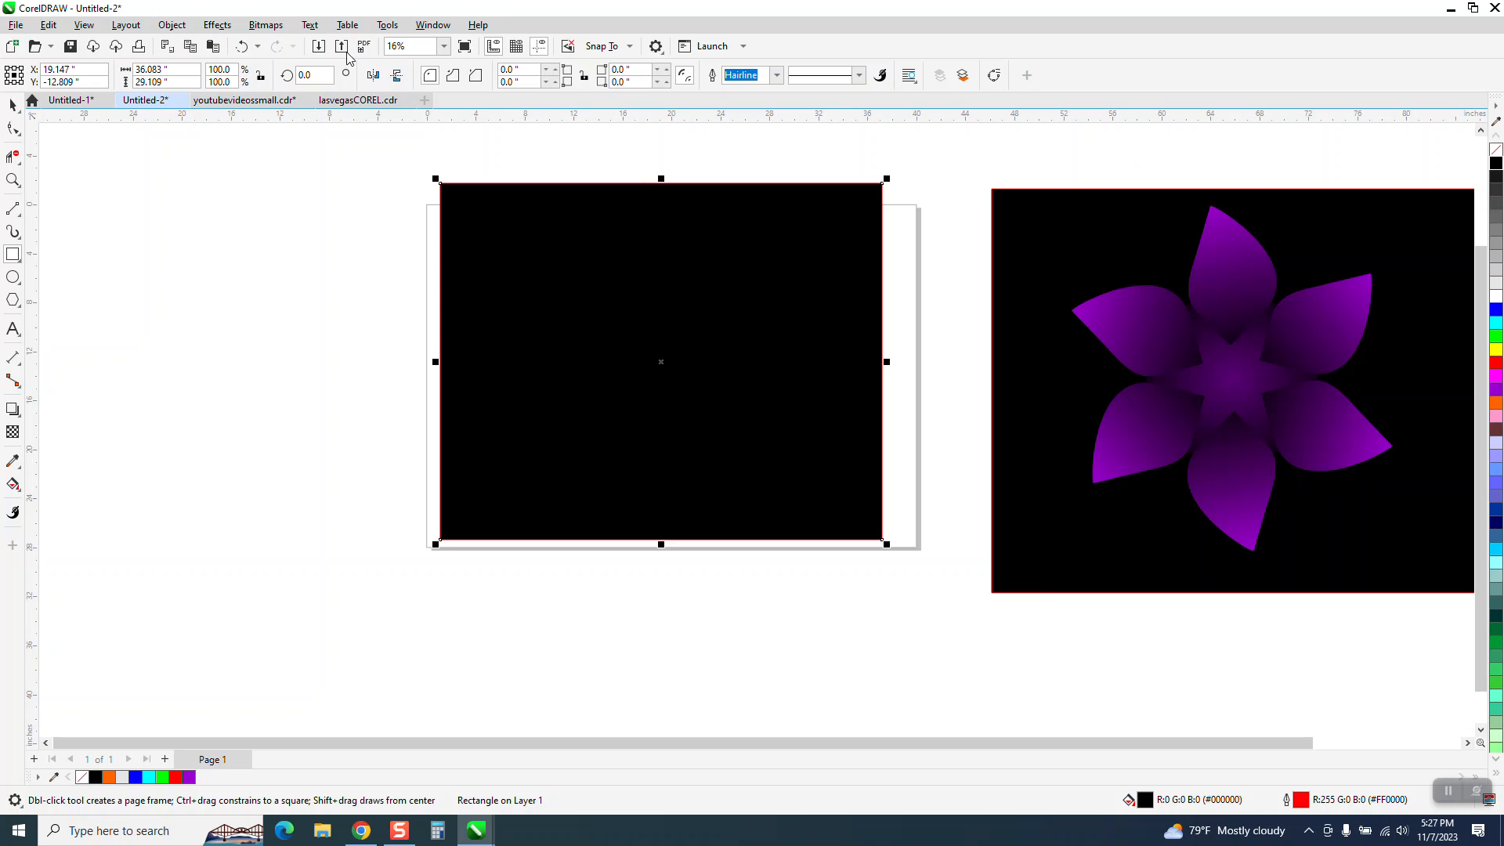
# - Send the black rectangle to the back of the page behind the petals and deselect it
pyautogui.click(172, 25)
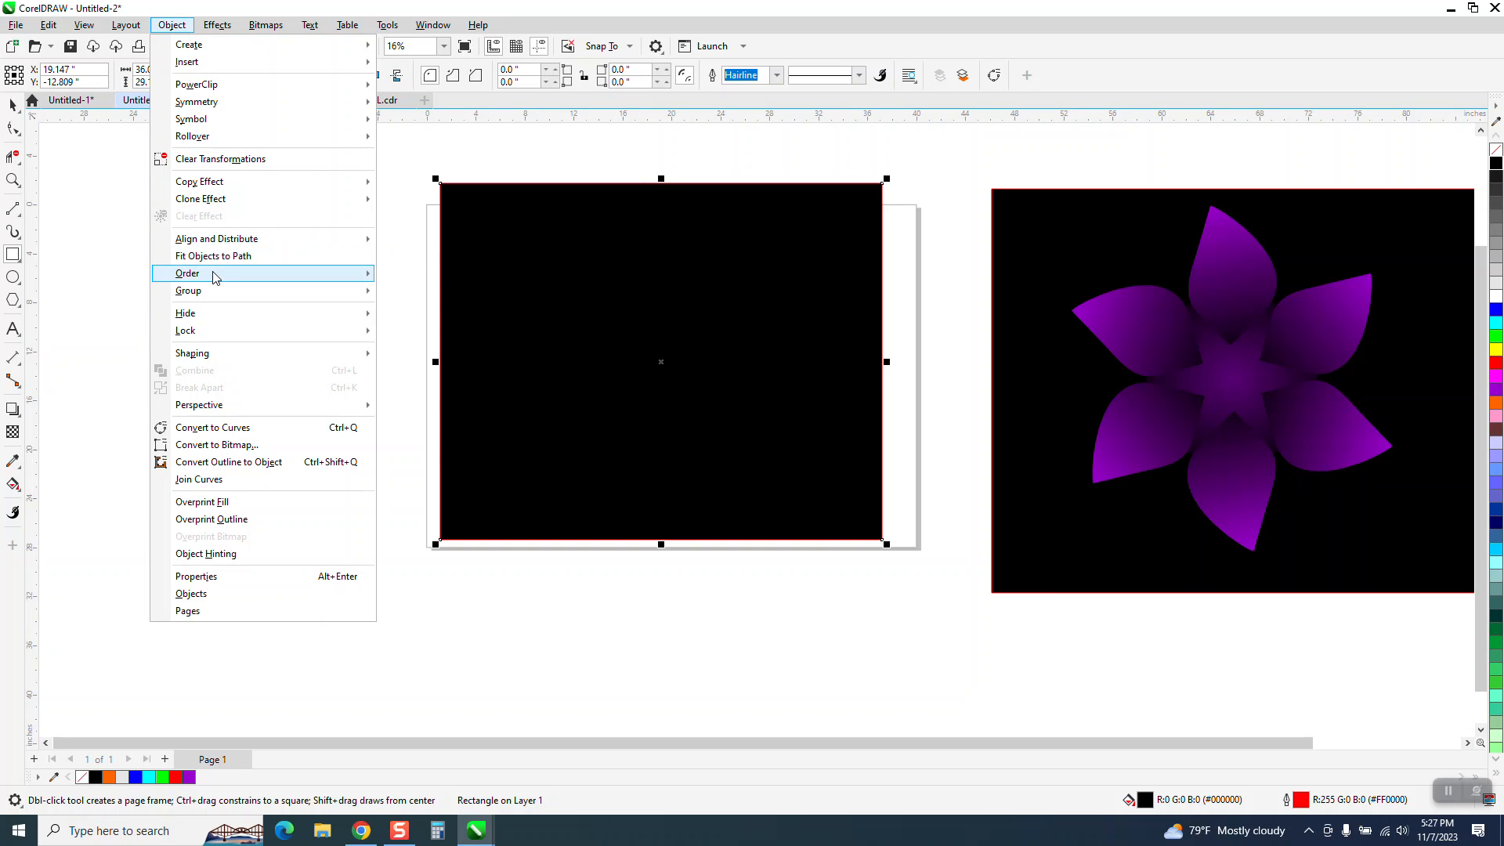
pyautogui.moveTo(213, 273)
pyautogui.click(430, 293)
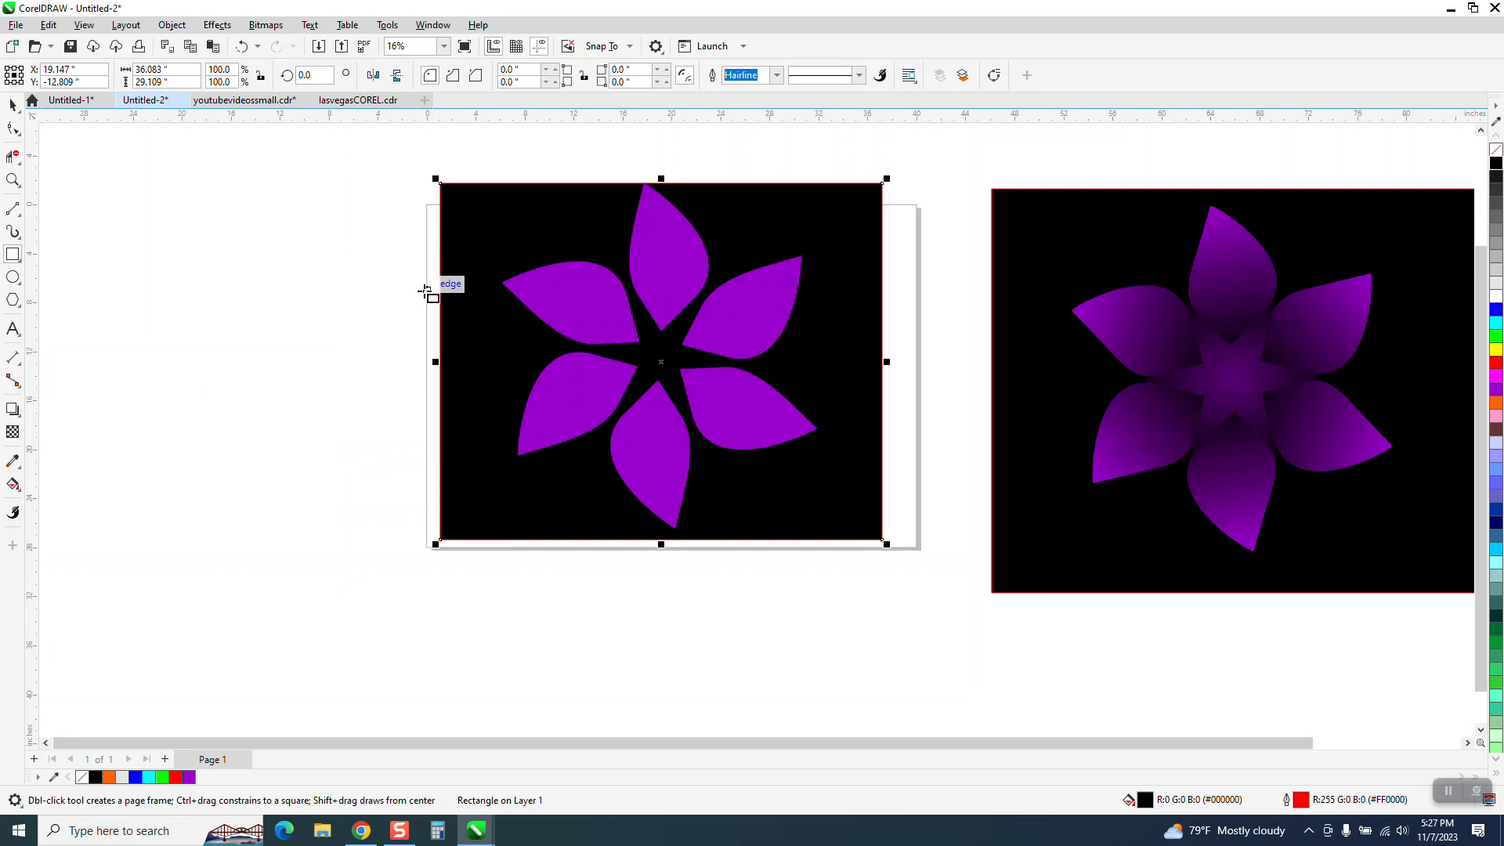
pyautogui.click(12, 105)
pyautogui.click(155, 175)
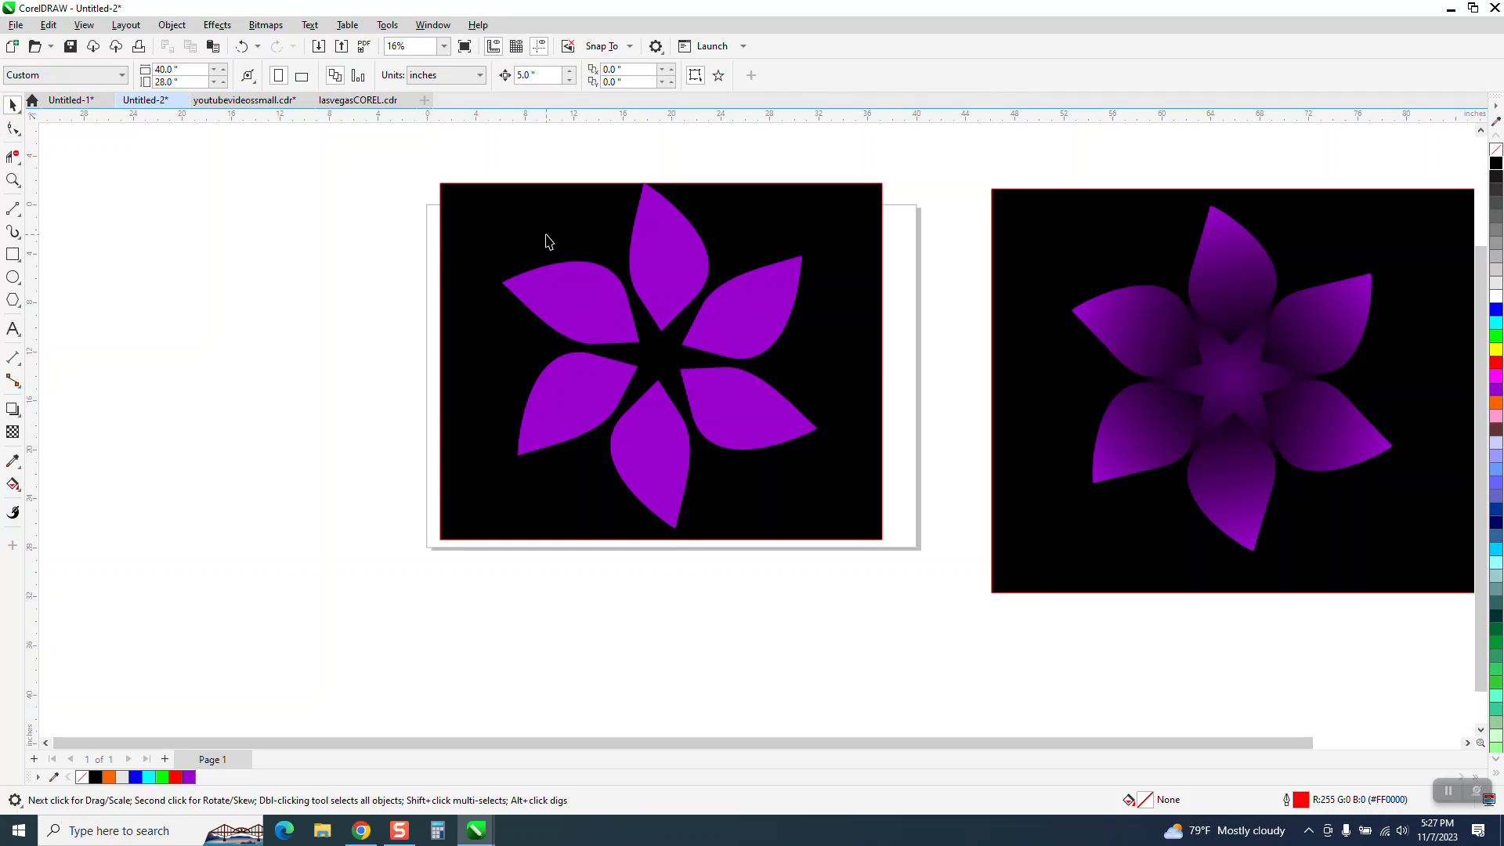
# - Apply a linear fountain fill to the original top petal, running from purple near its tip to white at its base
pyautogui.click(680, 255)
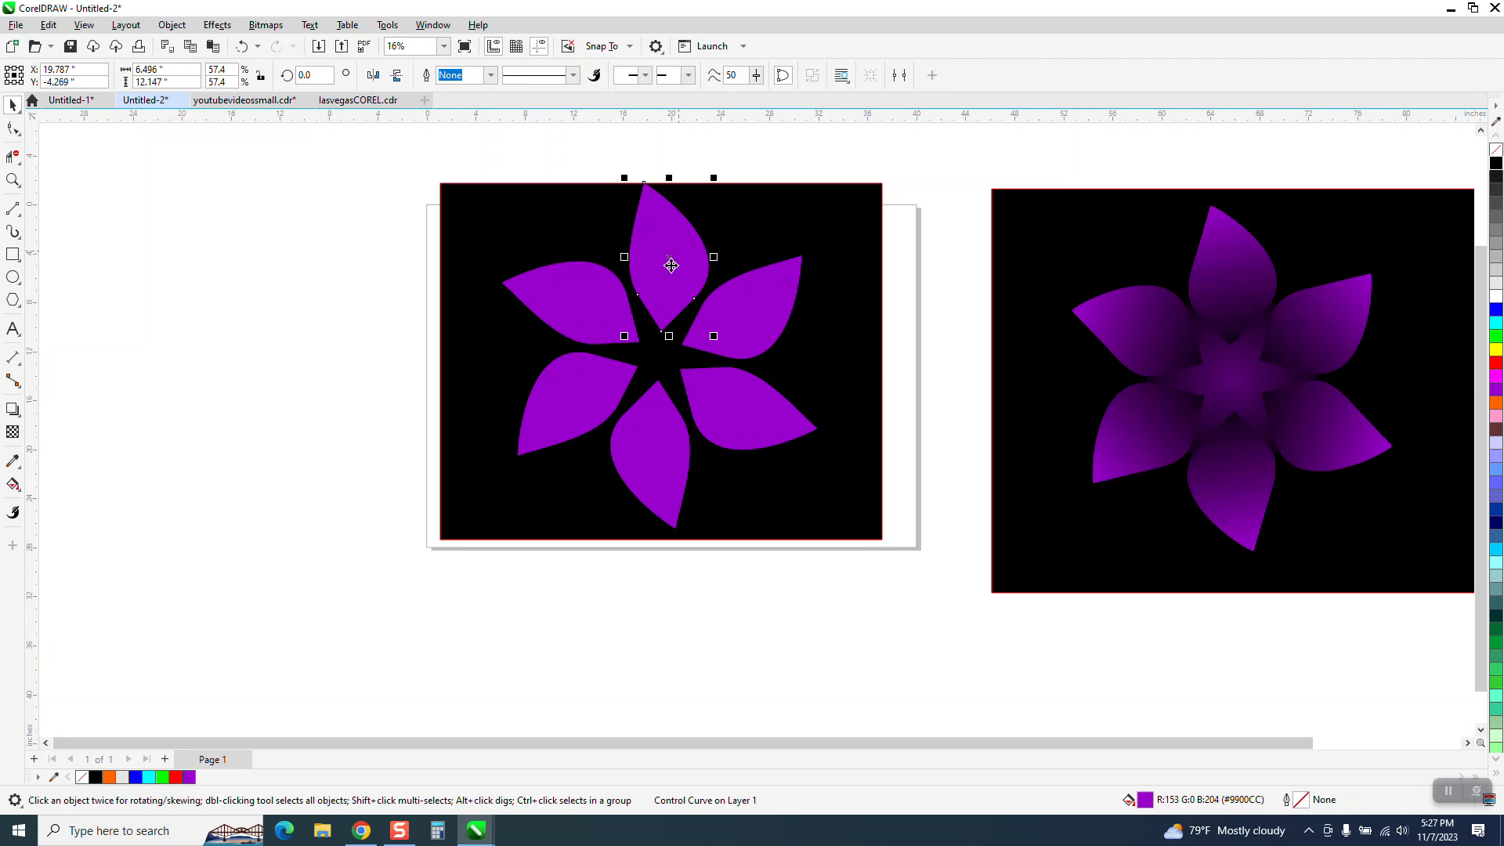
pyautogui.click(19, 492)
pyautogui.click(78, 481)
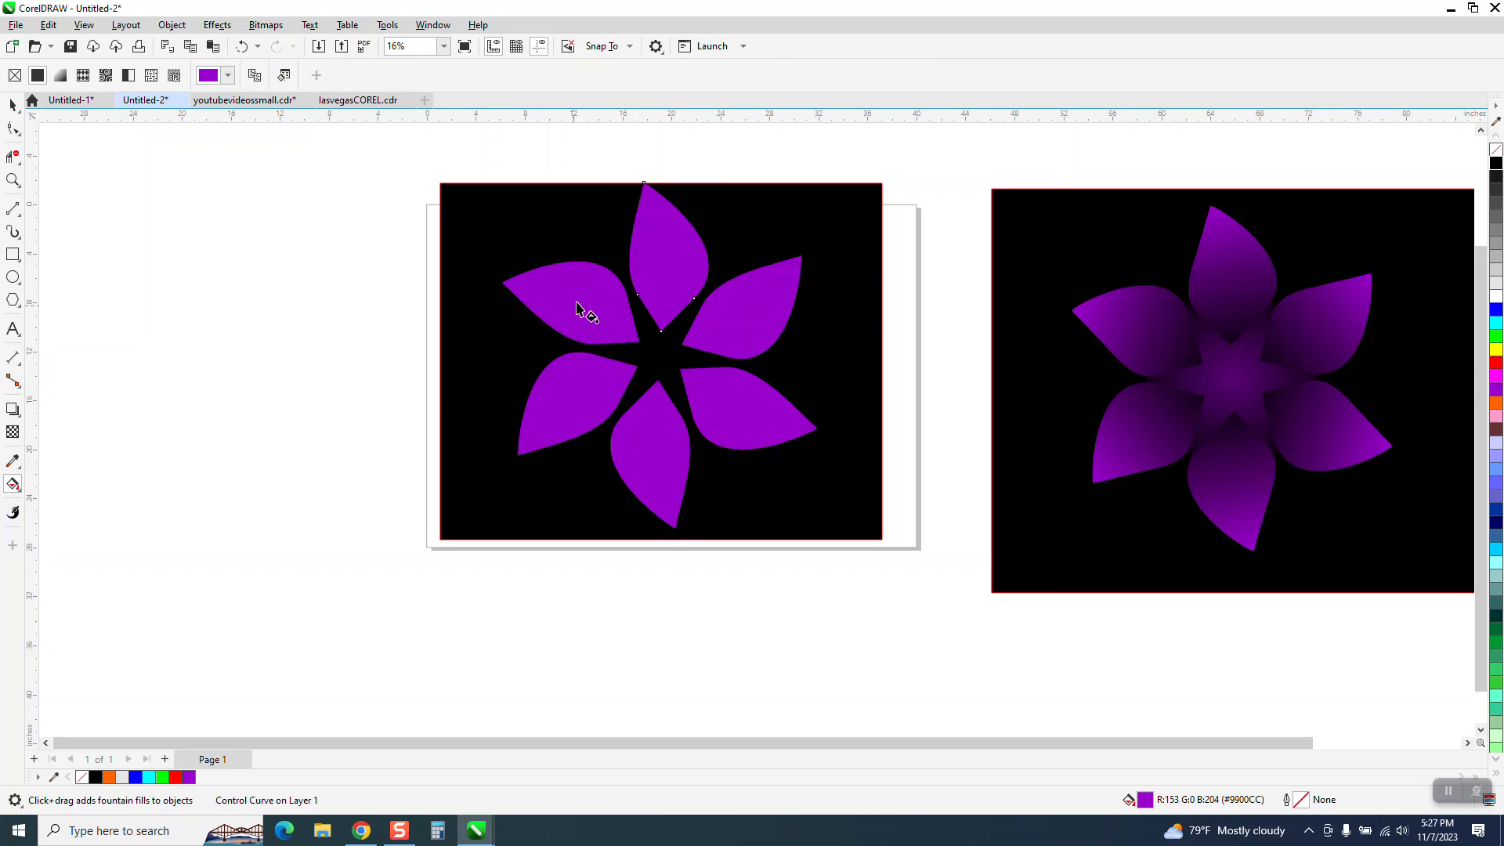
pyautogui.moveTo(654, 204); pyautogui.dragTo(661, 331)
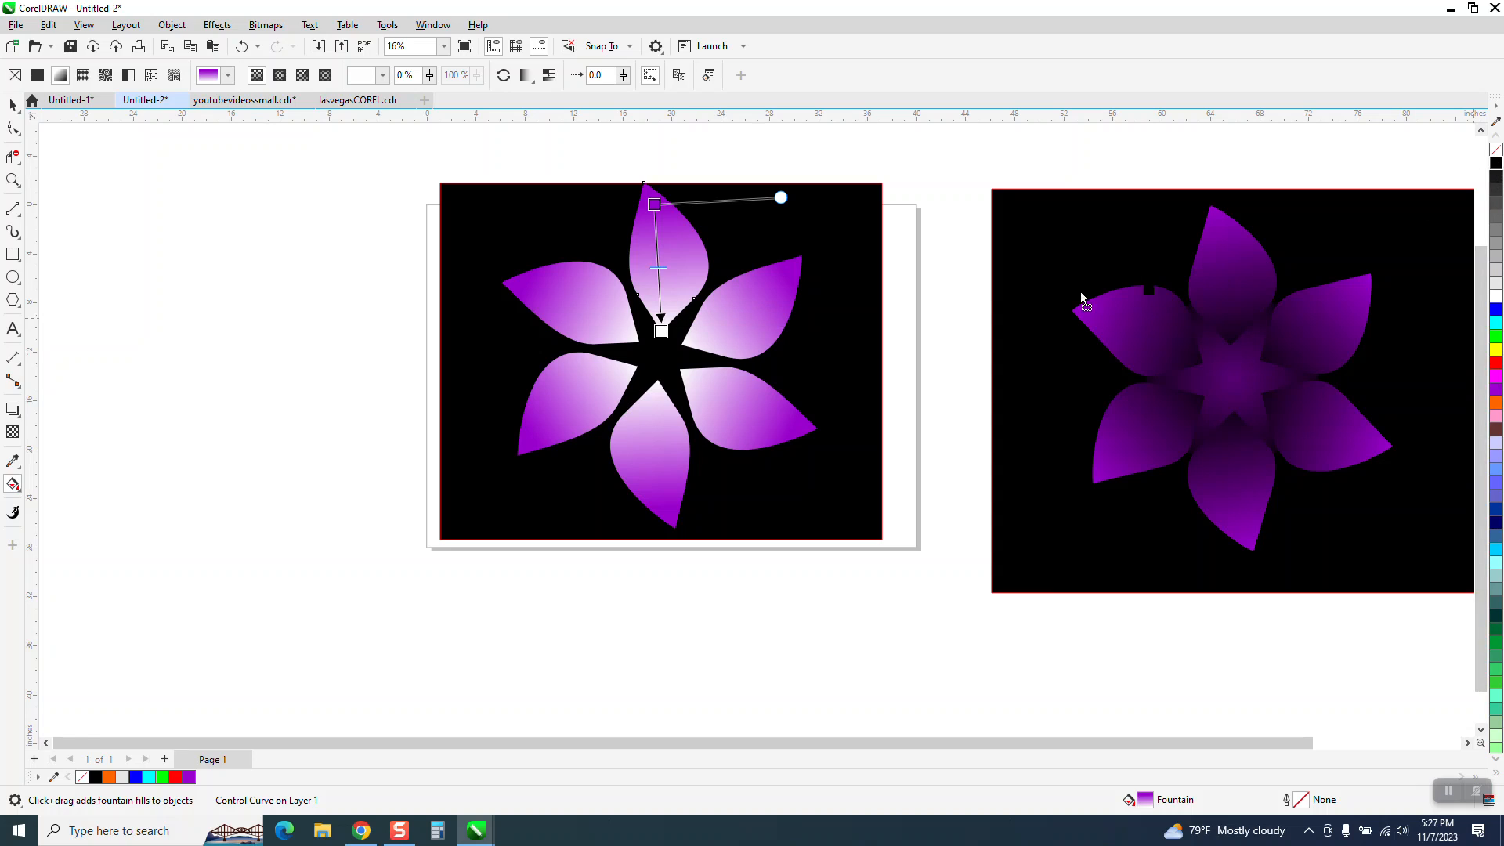
# - Set the base colour of the top petal's fountain fill to black and stretch the gradient past the petal's base
pyautogui.moveTo(749, 318); pyautogui.dragTo(666, 327)
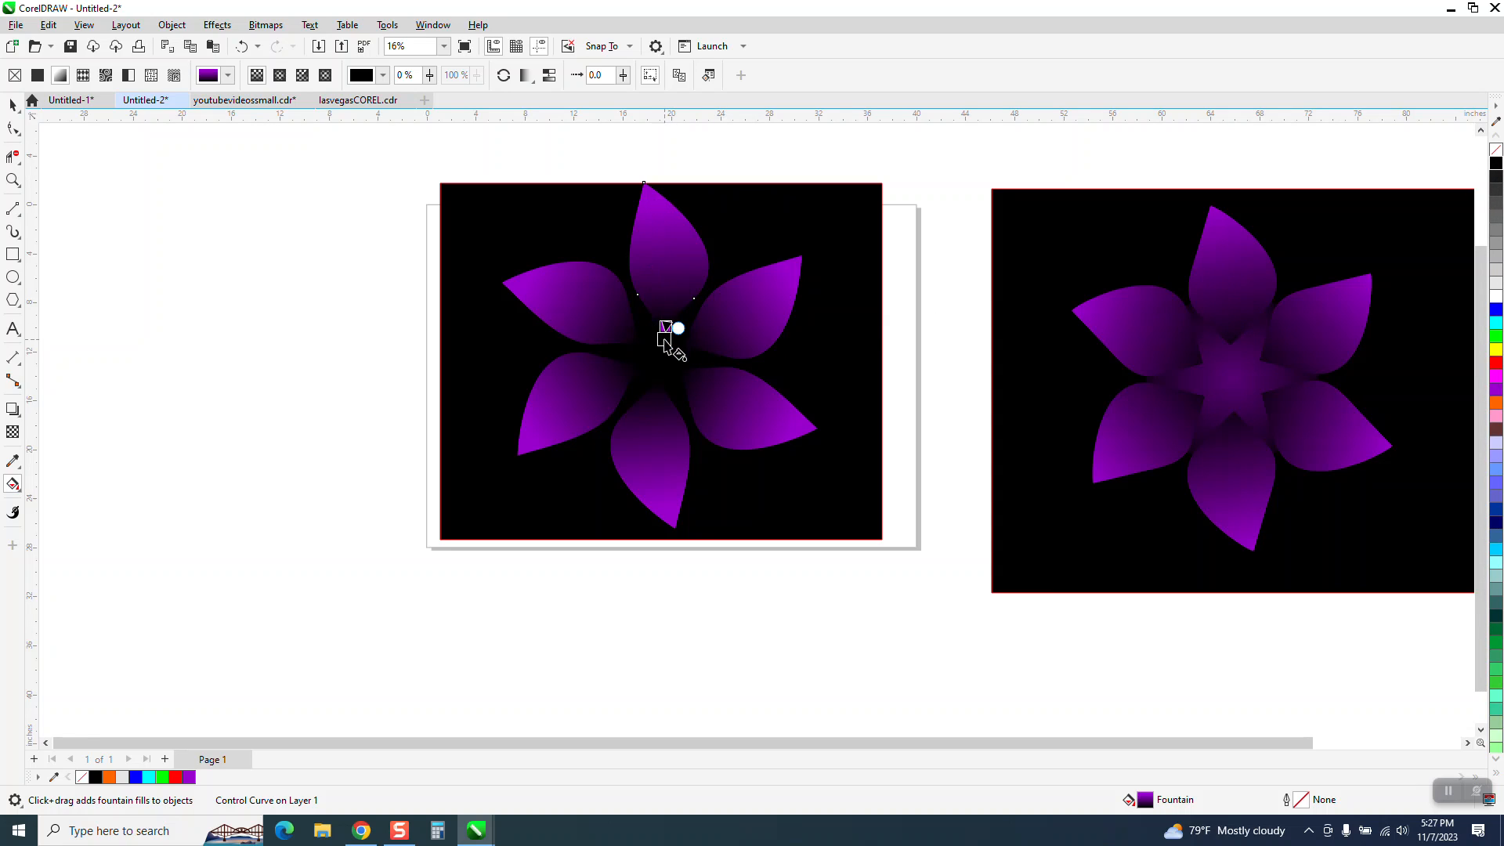
pyautogui.click(242, 46)
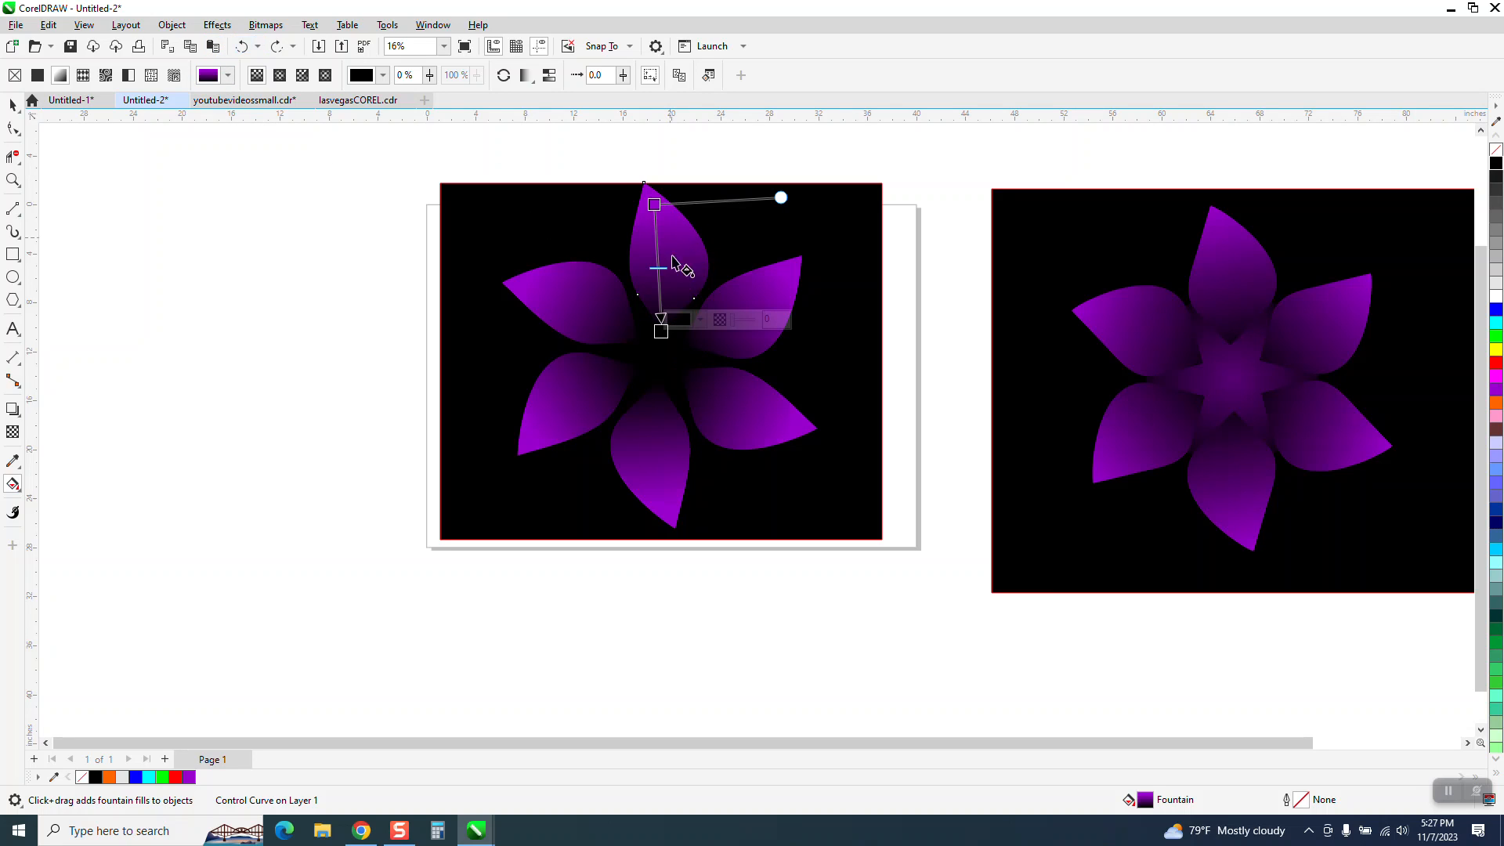
pyautogui.moveTo(667, 338); pyautogui.dragTo(667, 369)
pyautogui.moveTo(666, 272); pyautogui.dragTo(661, 268)
pyautogui.click(242, 45)
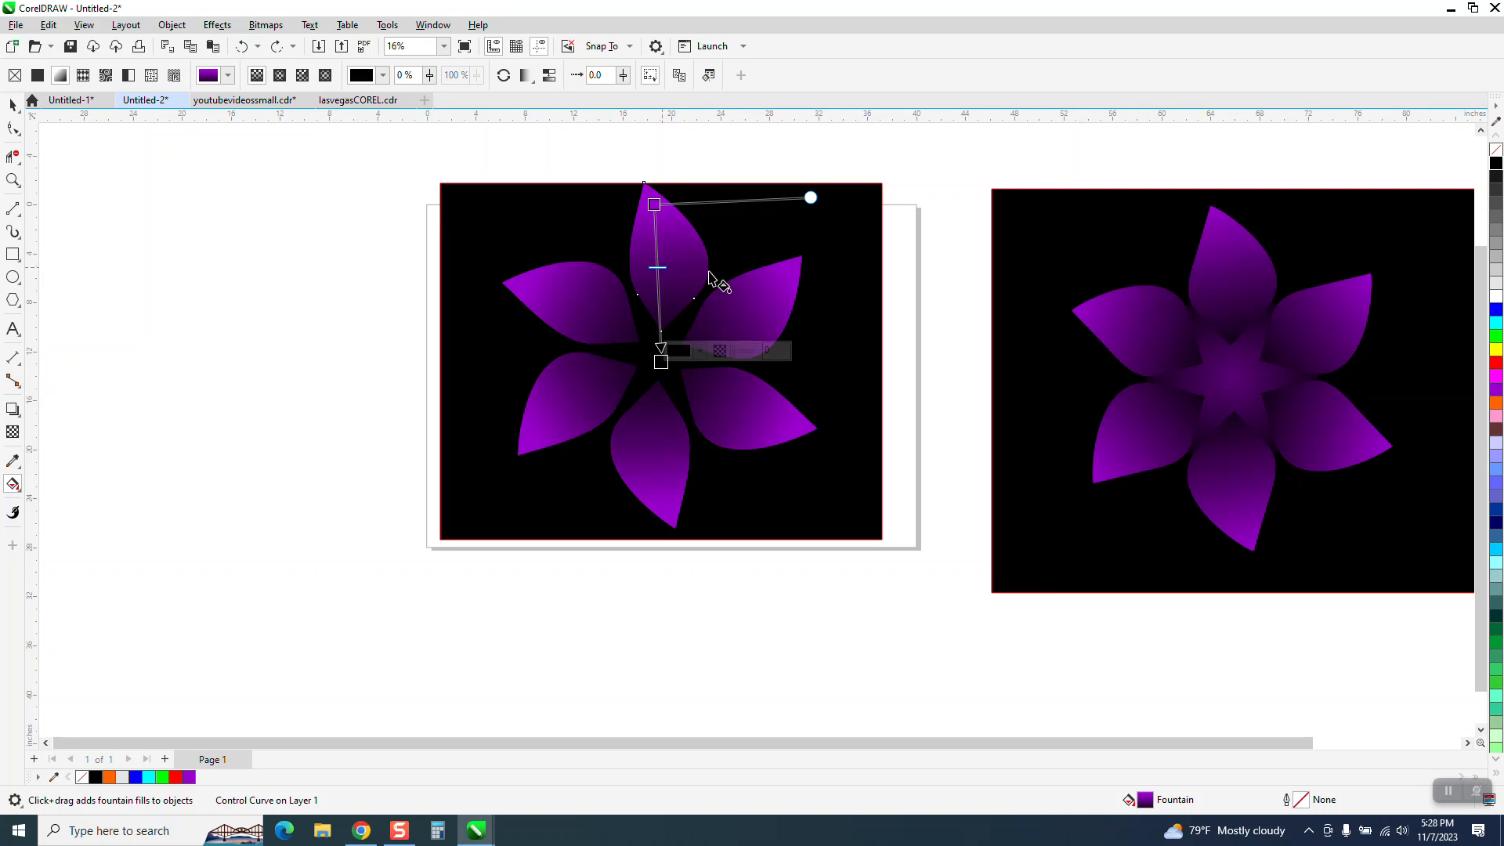
pyautogui.moveTo(660, 362)
pyautogui.mouseDown()
pyautogui.moveTo(658, 379)
pyautogui.moveTo(662, 362)
pyautogui.mouseUp()
pyautogui.moveTo(665, 273); pyautogui.dragTo(661, 283)
pyautogui.click(23, 113)
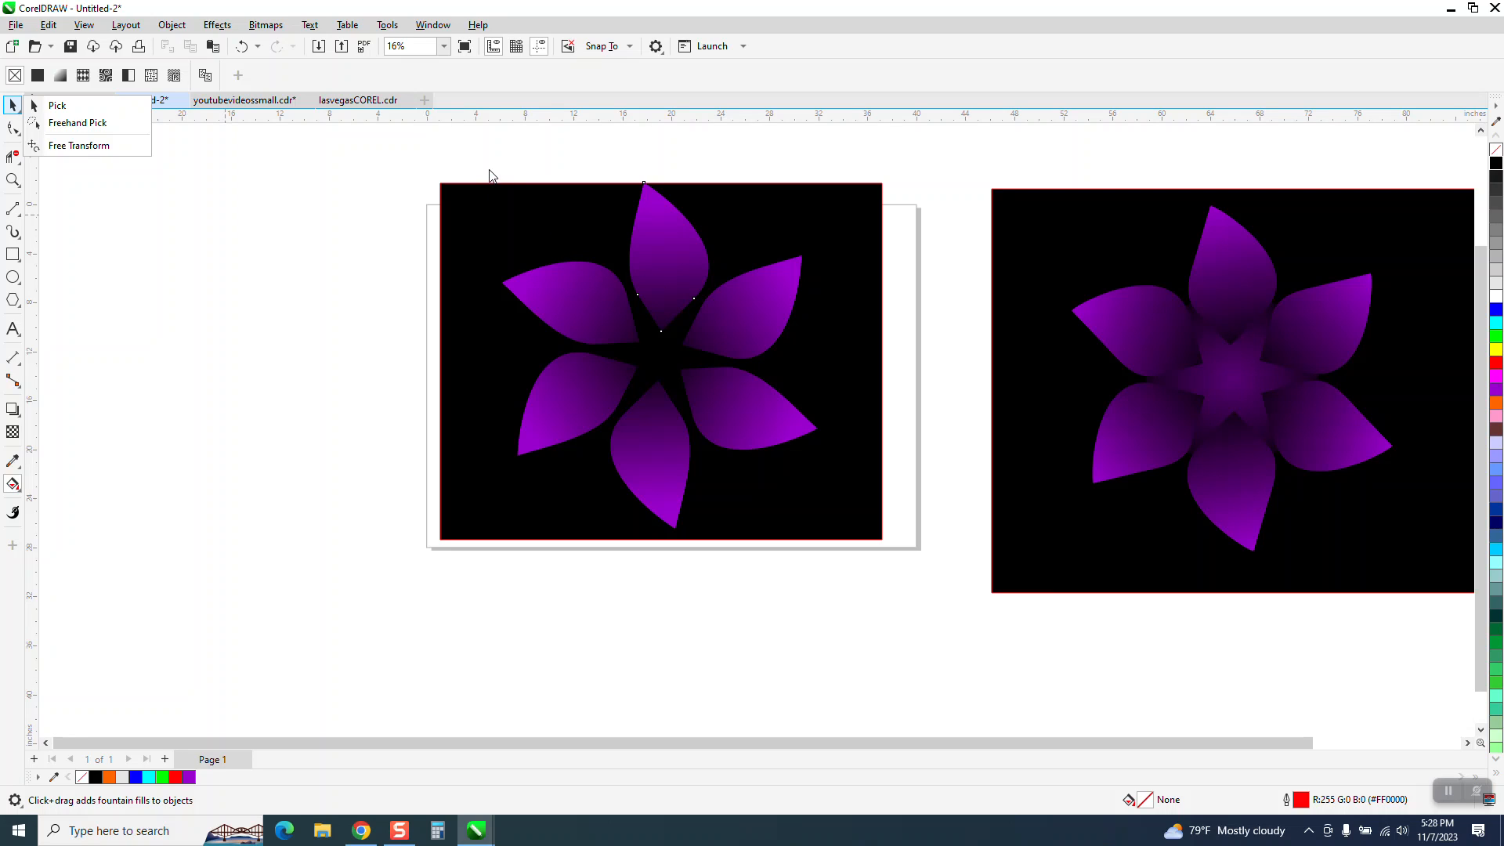
pyautogui.press('Escape')
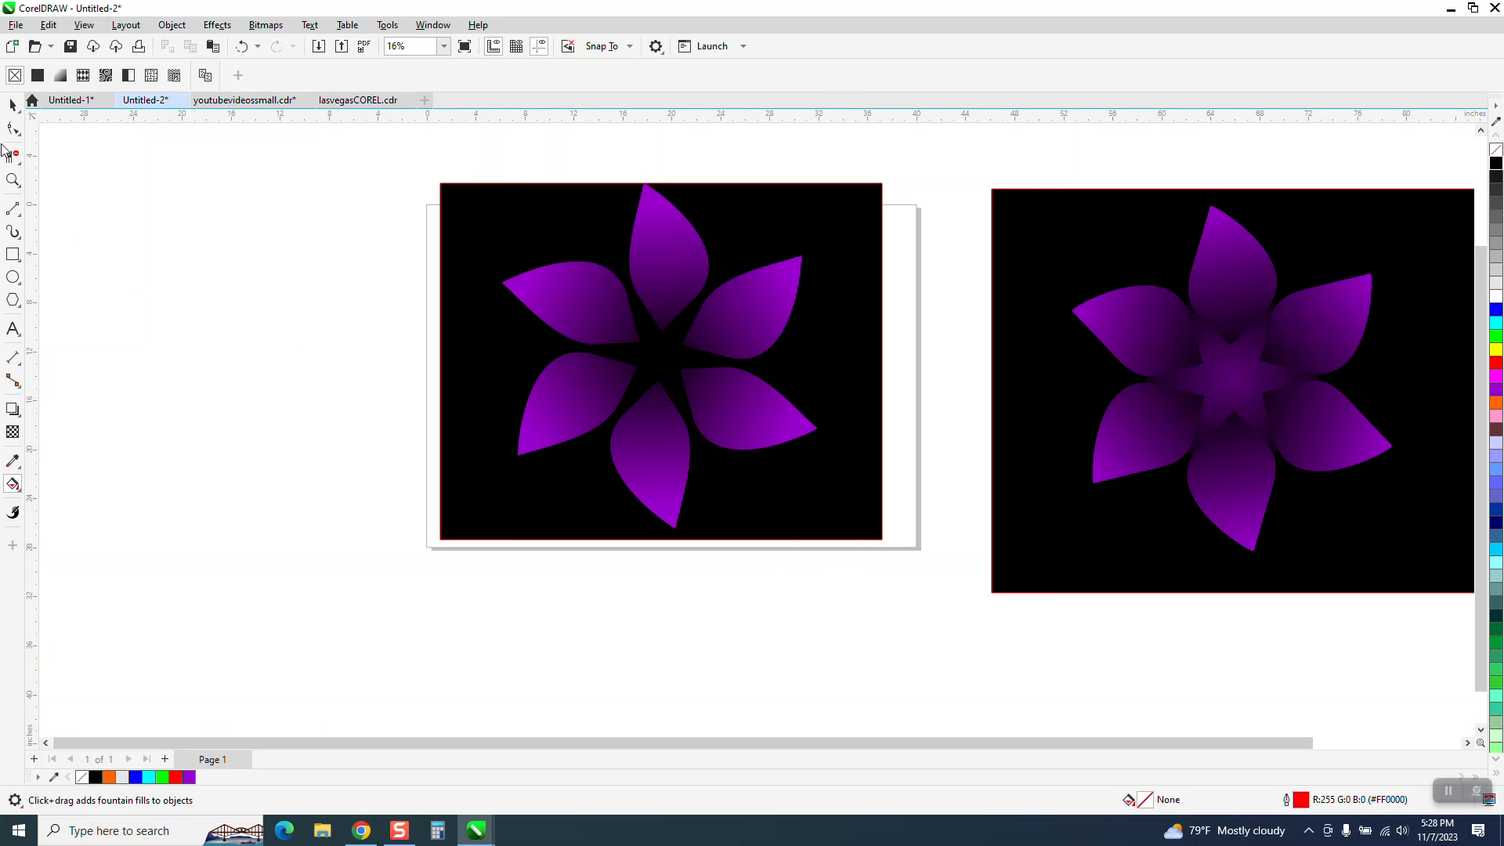
# - Set the nudge distance to 45 inches and place a copy of all six petals one nudge to the left of the flower
pyautogui.click(13, 104)
pyautogui.moveTo(461, 159); pyautogui.dragTo(814, 532)
pyautogui.click(259, 300)
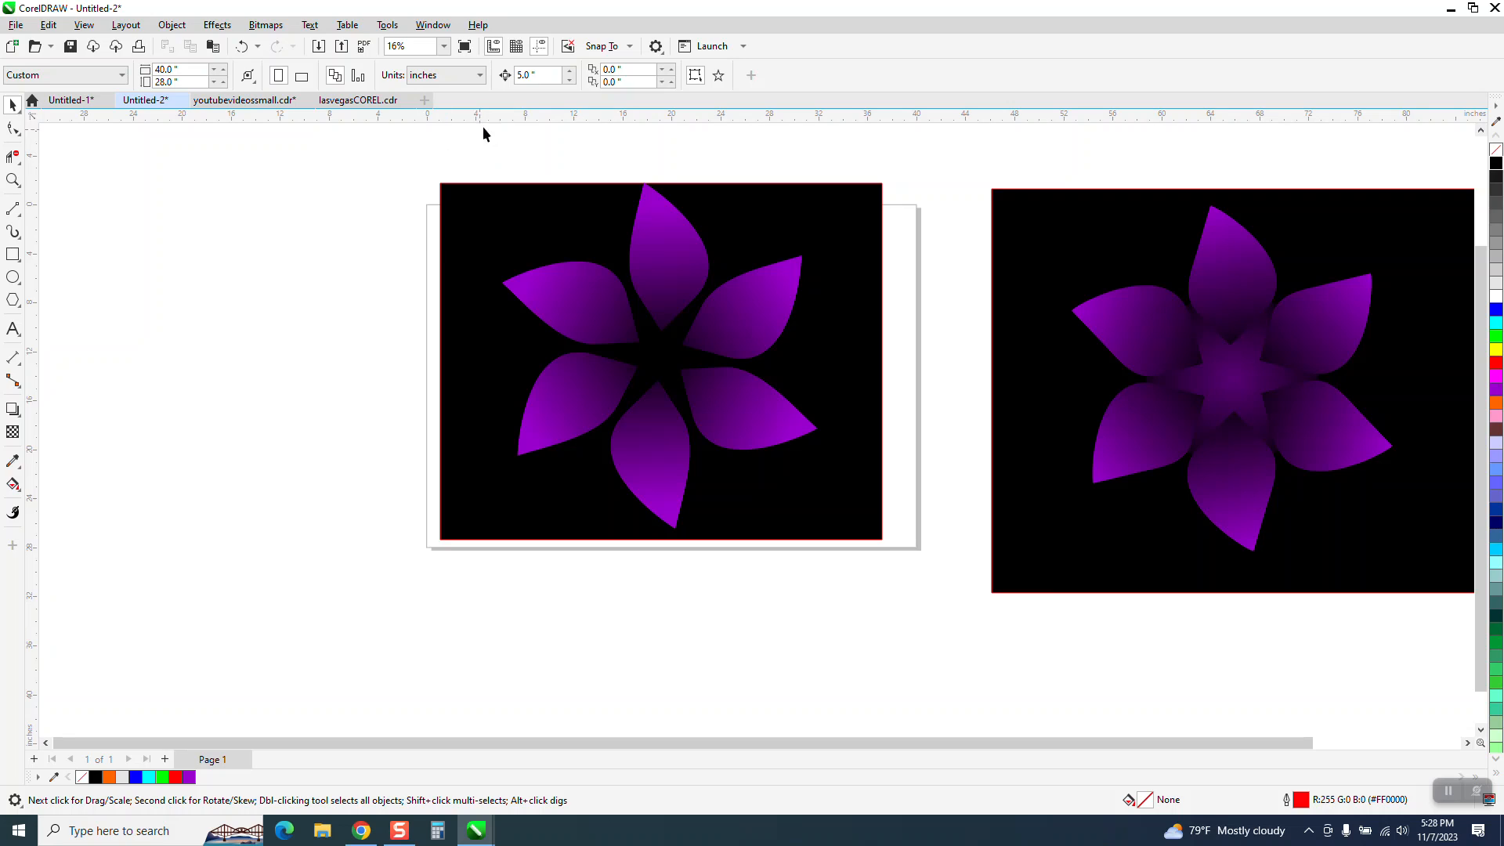
pyautogui.write('45')
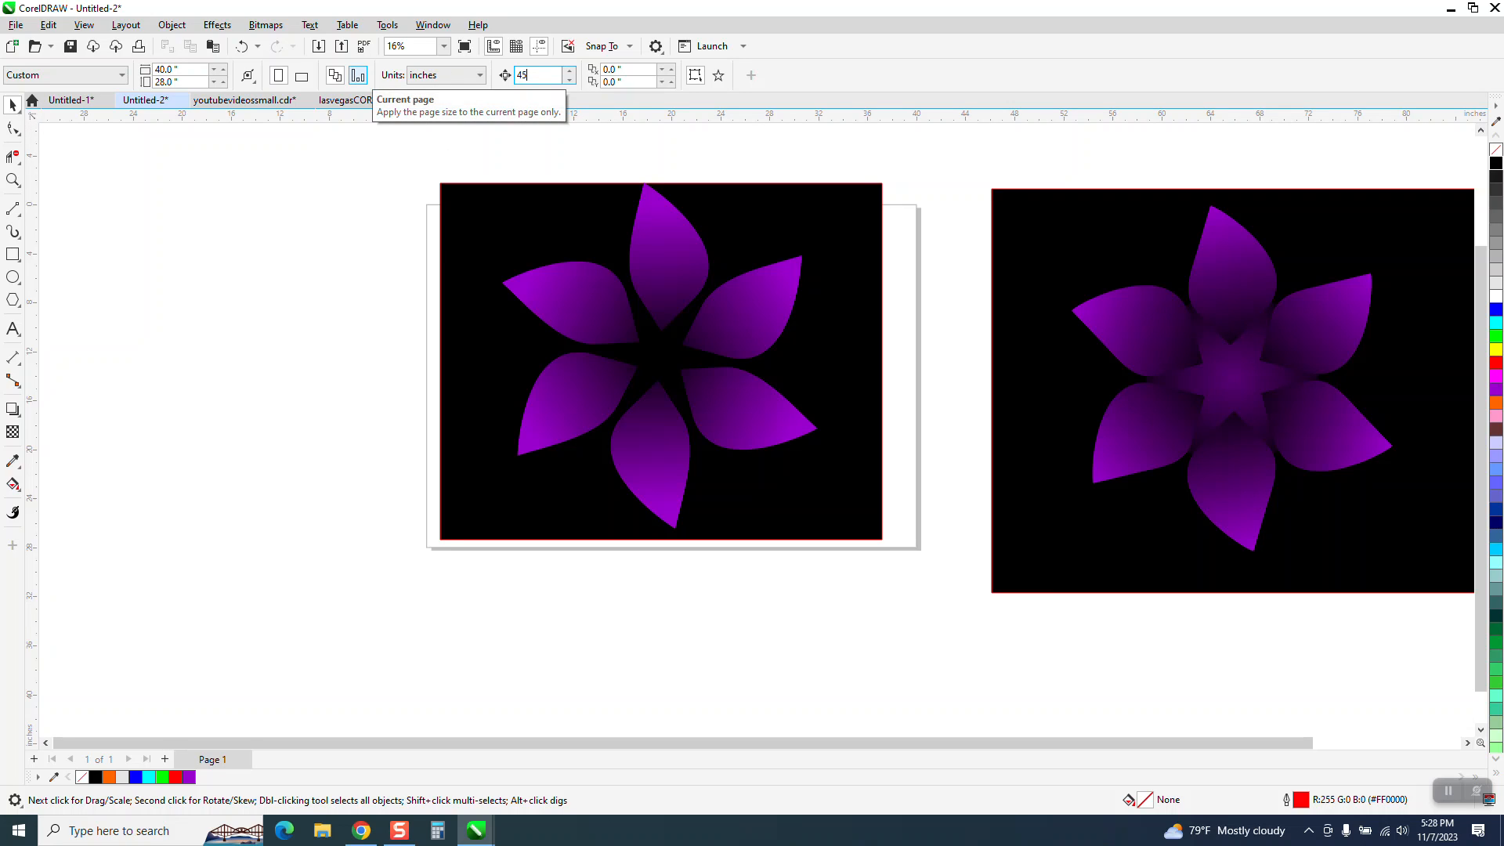
pyautogui.moveTo(470, 157); pyautogui.dragTo(875, 591)
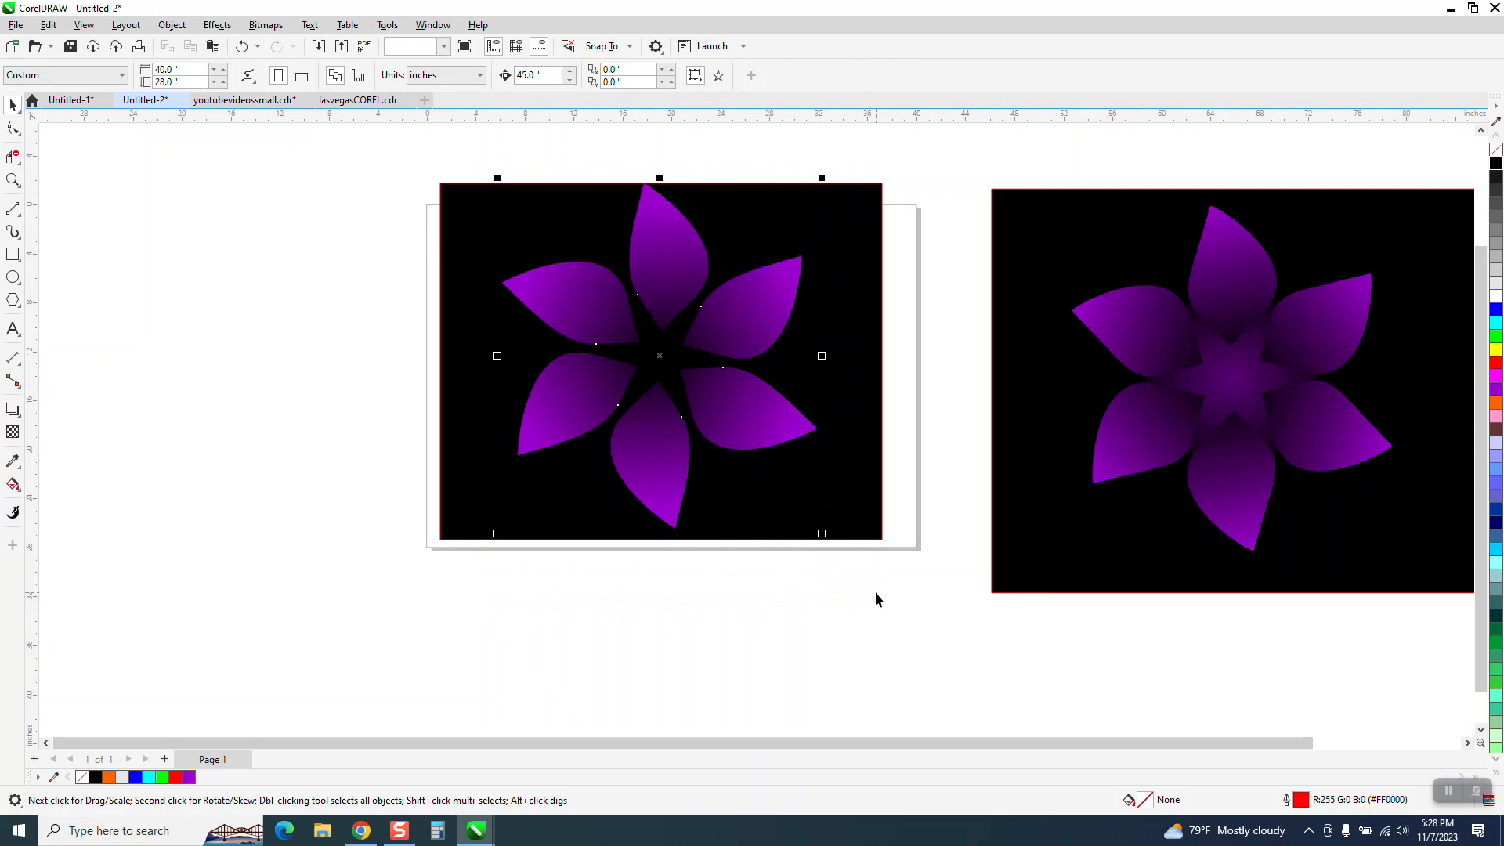
pyautogui.press('Left')
pyautogui.scroll(-1, 990, 603)
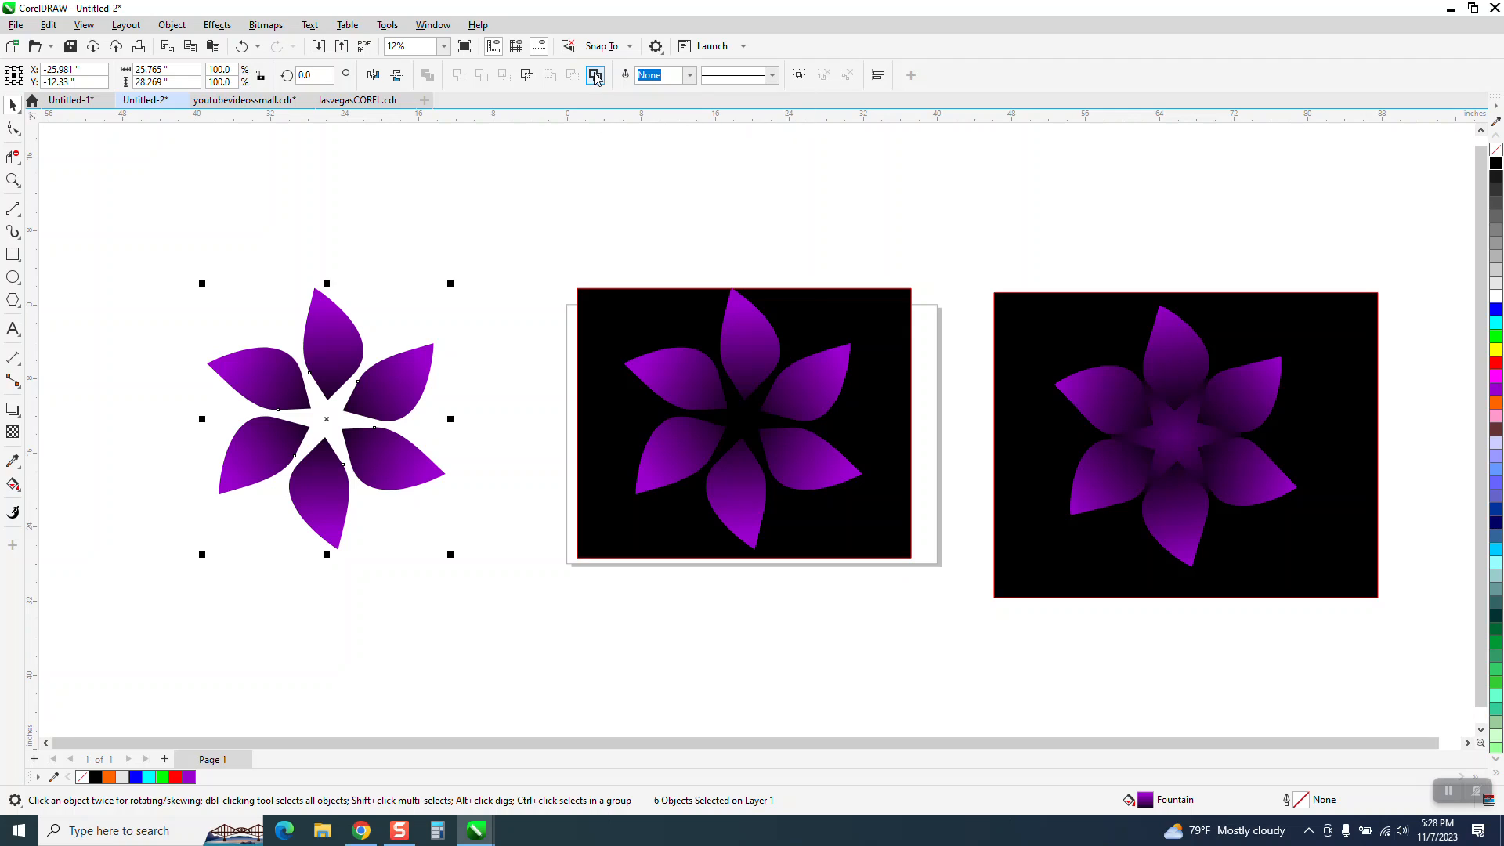
# - Create a boundary outline of the copied petals, offset 45 inches further left, and delete the filled petal copy
pyautogui.click(595, 76)
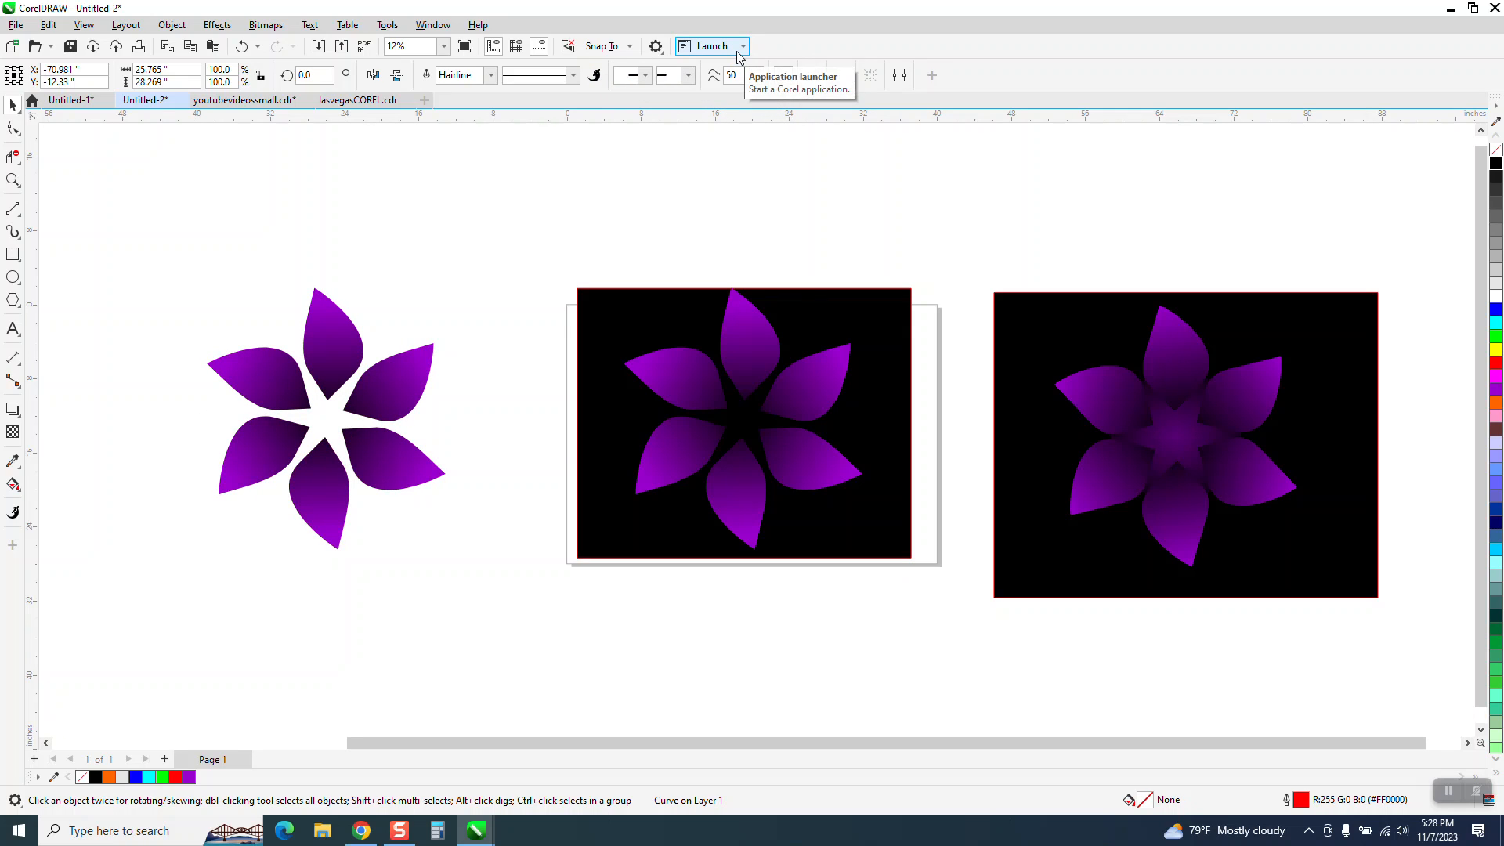
pyautogui.scroll(-2, 646, 235)
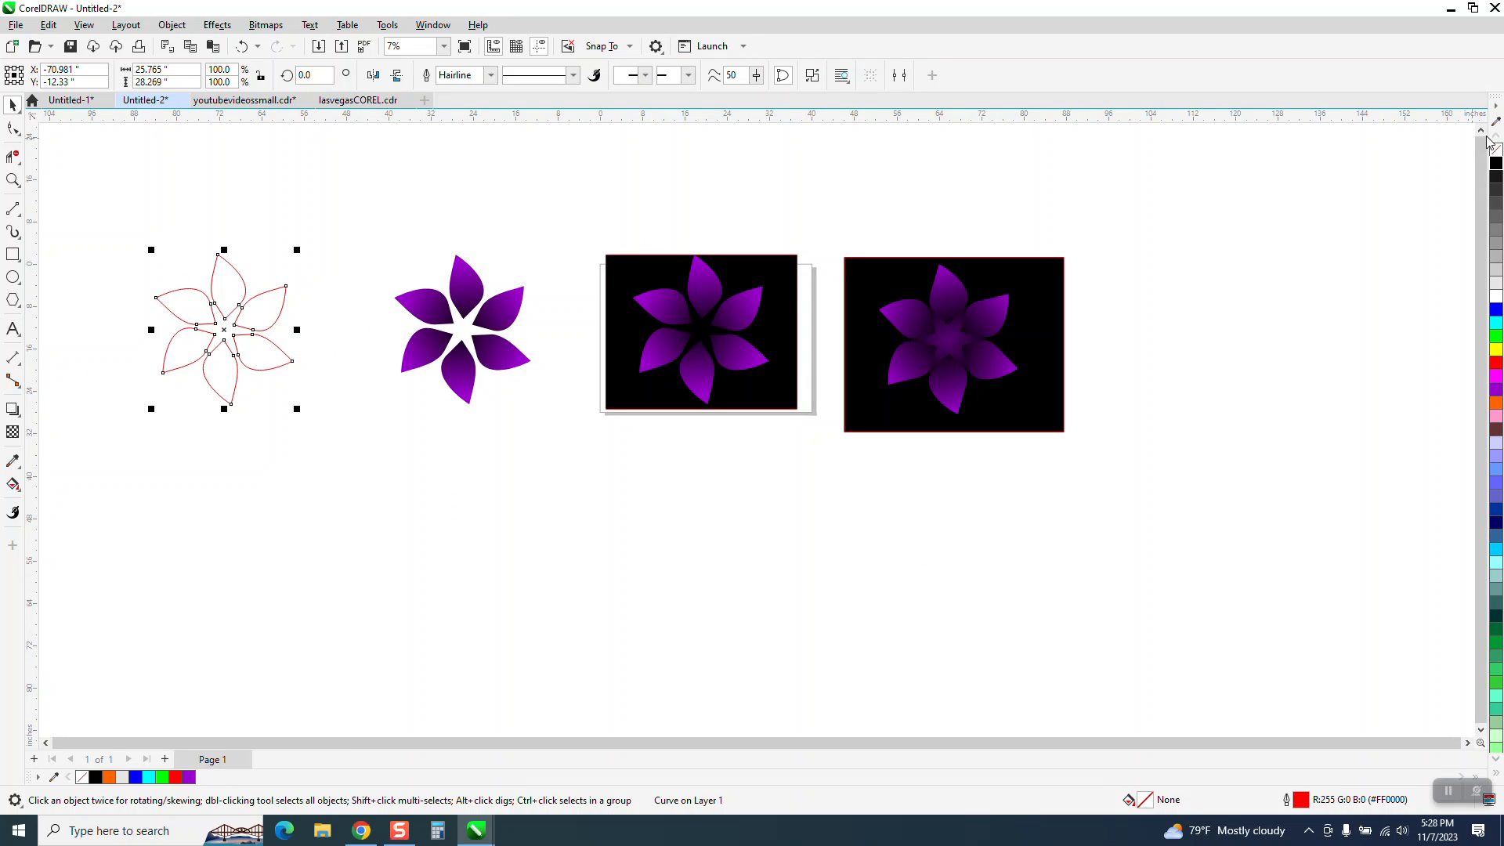
pyautogui.moveTo(388, 236); pyautogui.dragTo(558, 434)
pyautogui.press('Delete')
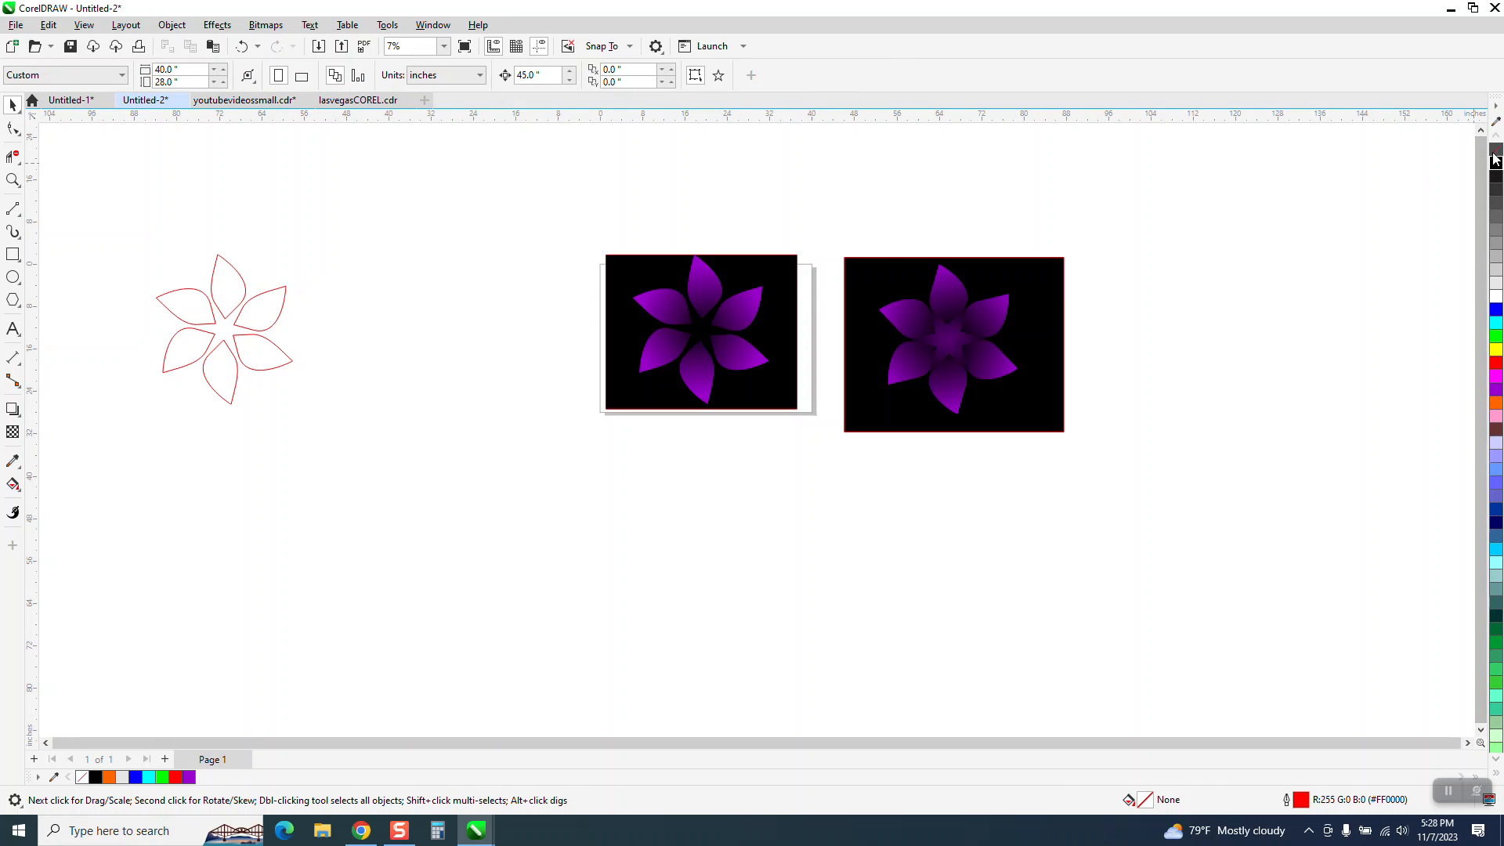
# - Draw a circle about 12.2 inches in diameter from the centre of the outlined flower, overlapping the inner ends of the petals
pyautogui.click(13, 276)
pyautogui.click(13, 180)
pyautogui.moveTo(141, 238); pyautogui.dragTo(476, 463)
pyautogui.click(21, 279)
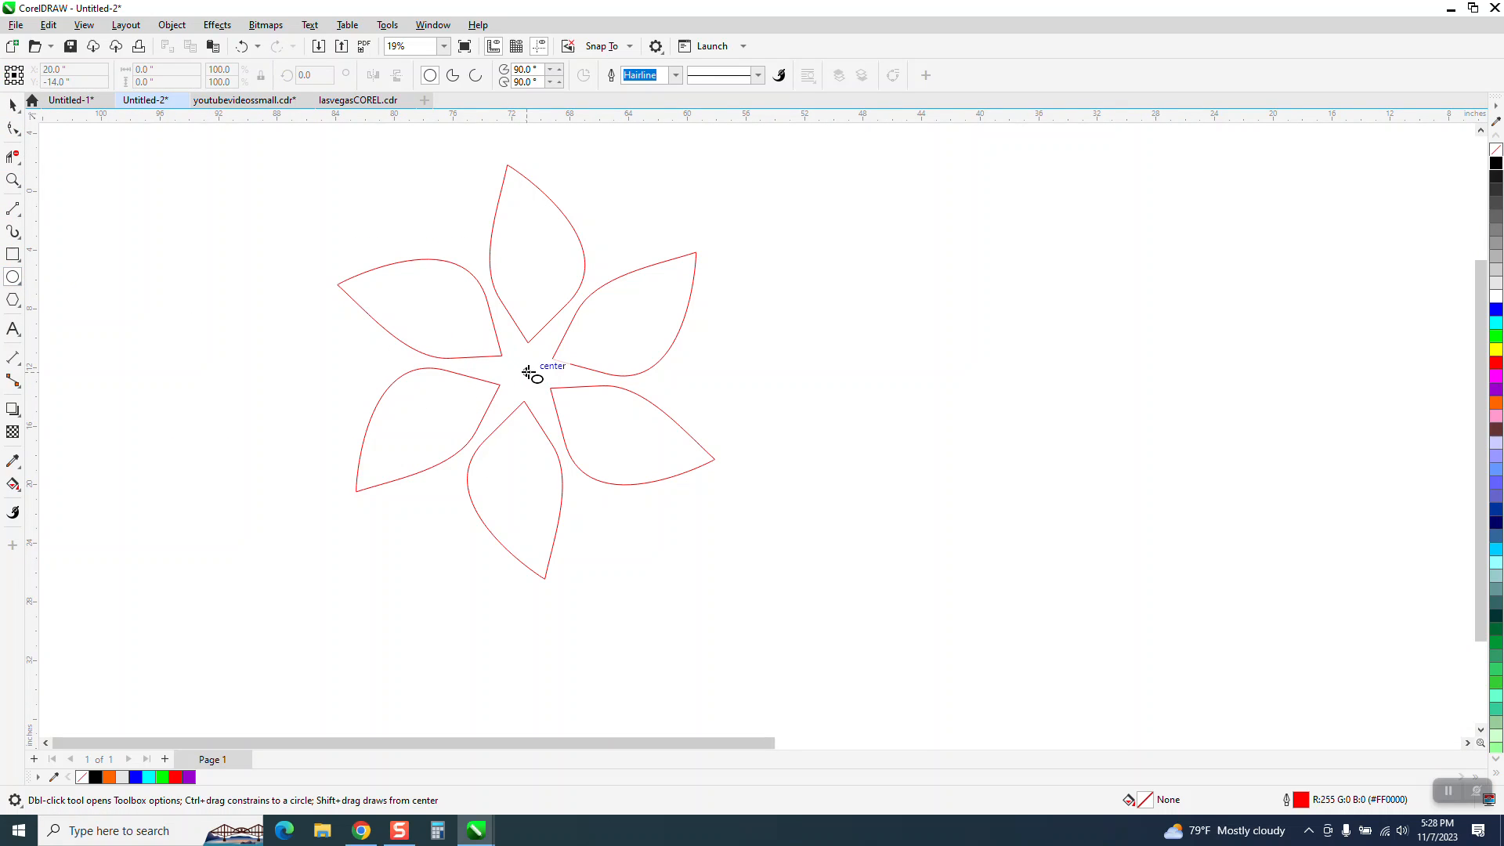
pyautogui.moveTo(528, 369); pyautogui.dragTo(467, 463)
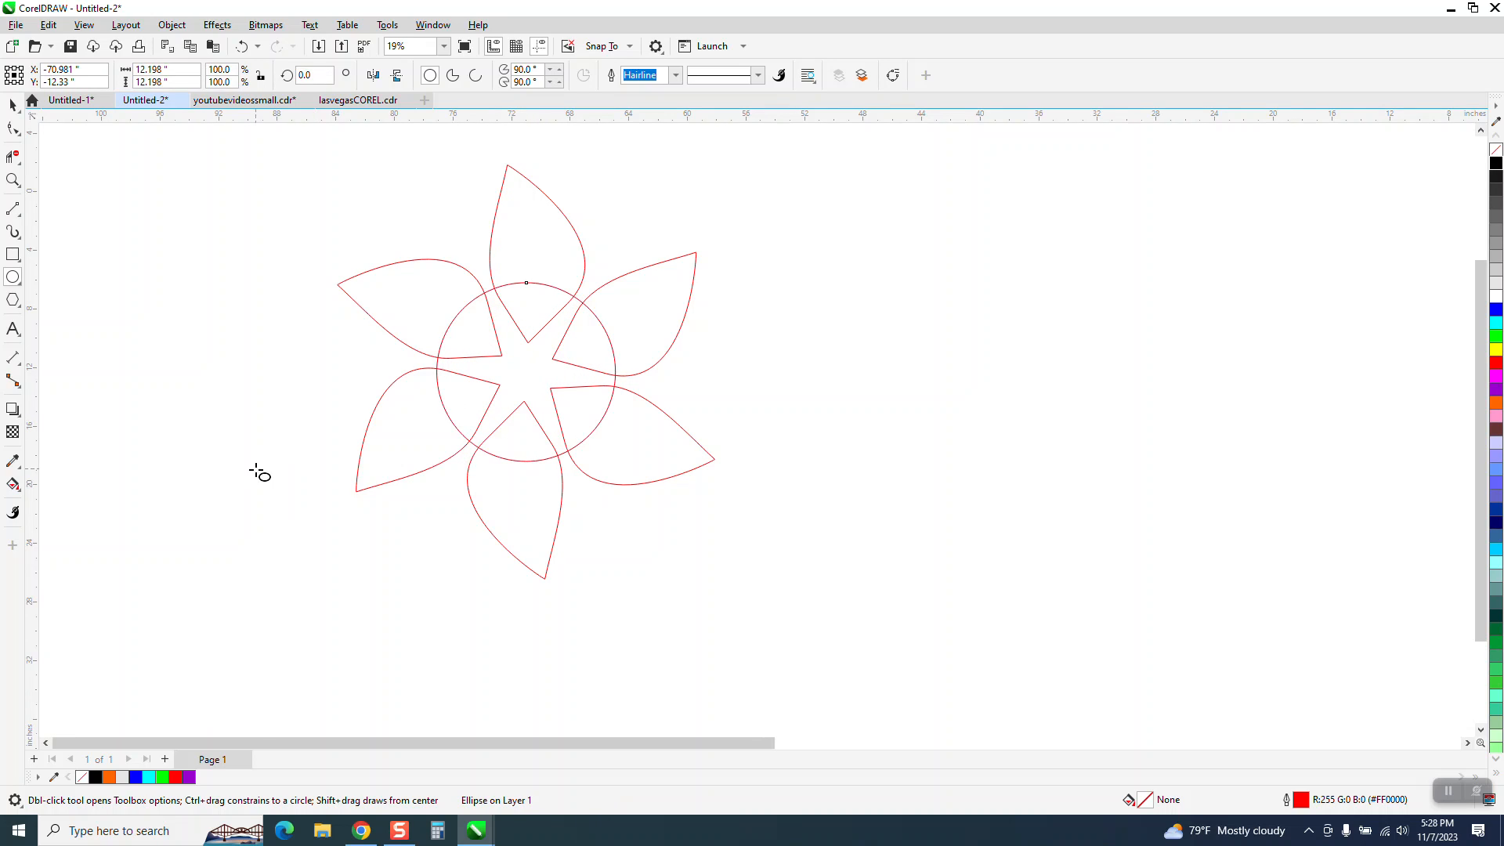
# - Use Smart Fill to create a blue star shape without outline from the gap between the petals inside the circle
pyautogui.click(13, 485)
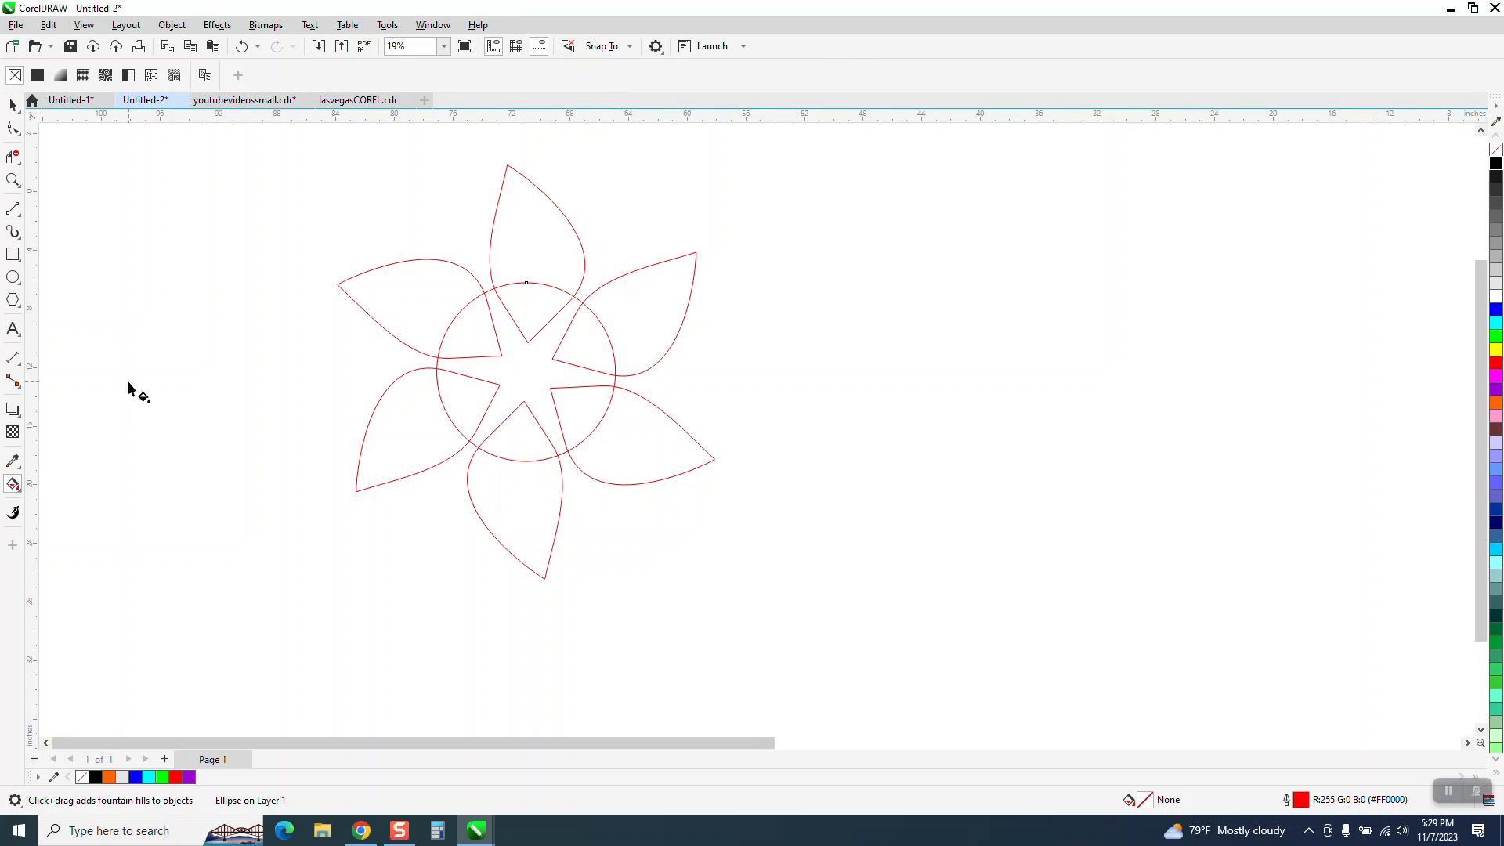
pyautogui.click(18, 493)
pyautogui.click(67, 501)
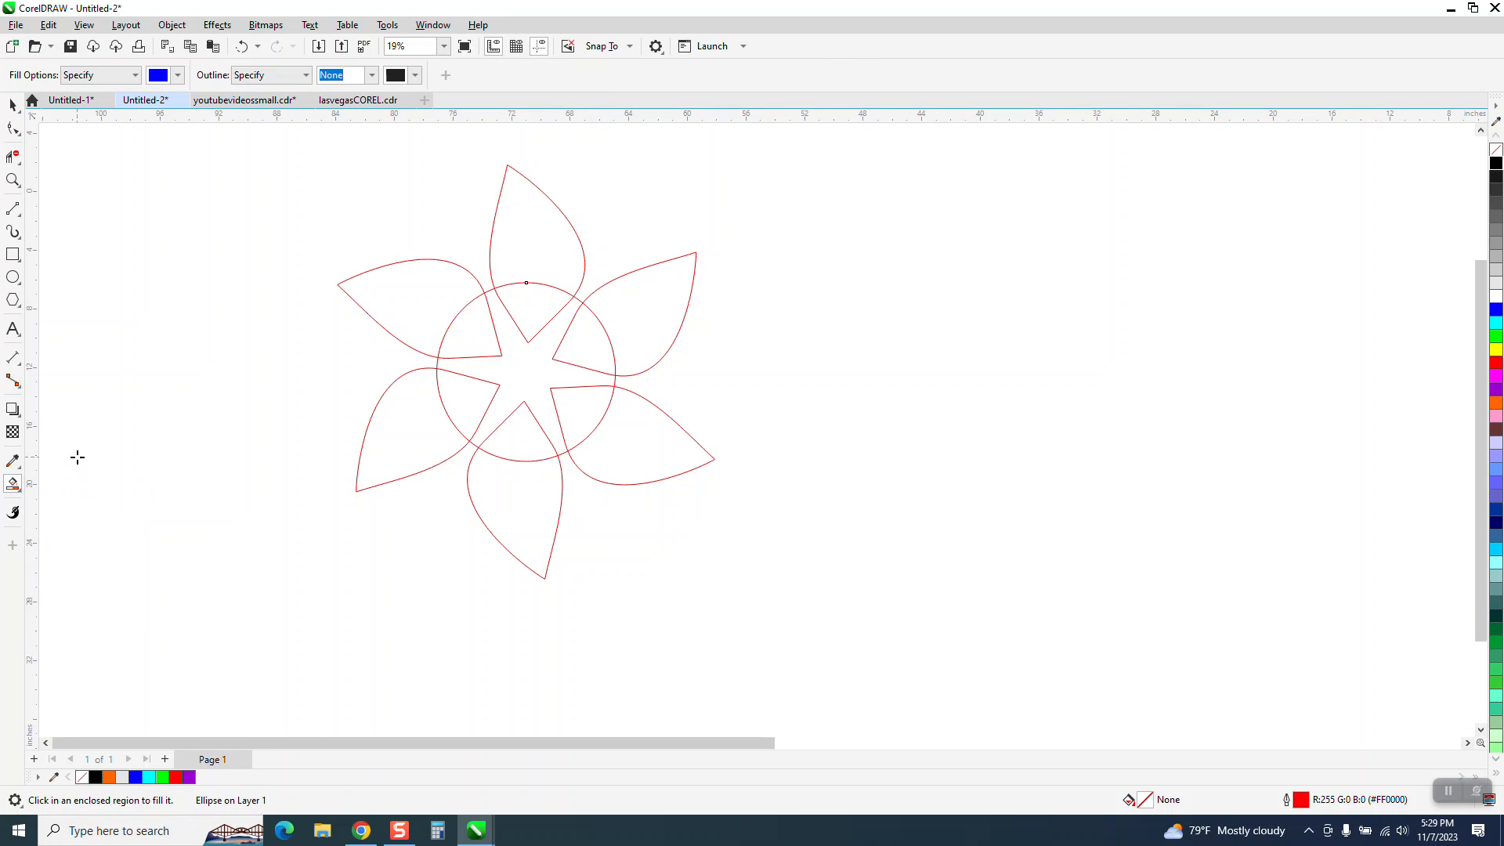
pyautogui.click(532, 358)
# - Nudge the blue star right until it sits in the centre of the purple flower on the black rectangle
pyautogui.scroll(-3, 156, 415)
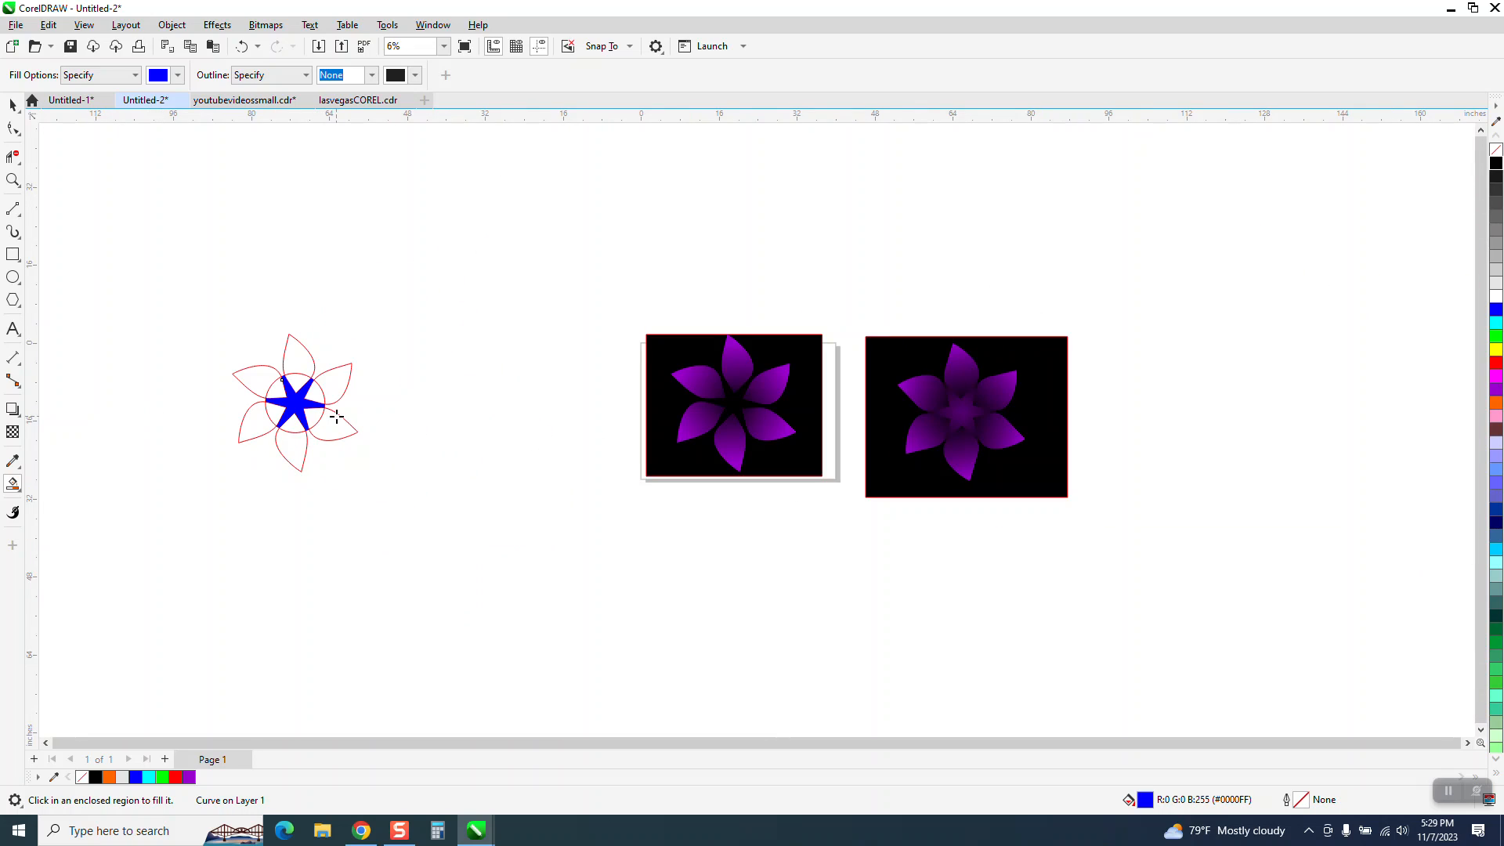
pyautogui.hotkey('shift', 'Right')
pyautogui.hotkey('shift', 'Right')
pyautogui.hotkey('shift', 'Right')
pyautogui.hotkey('shift', 'Right')
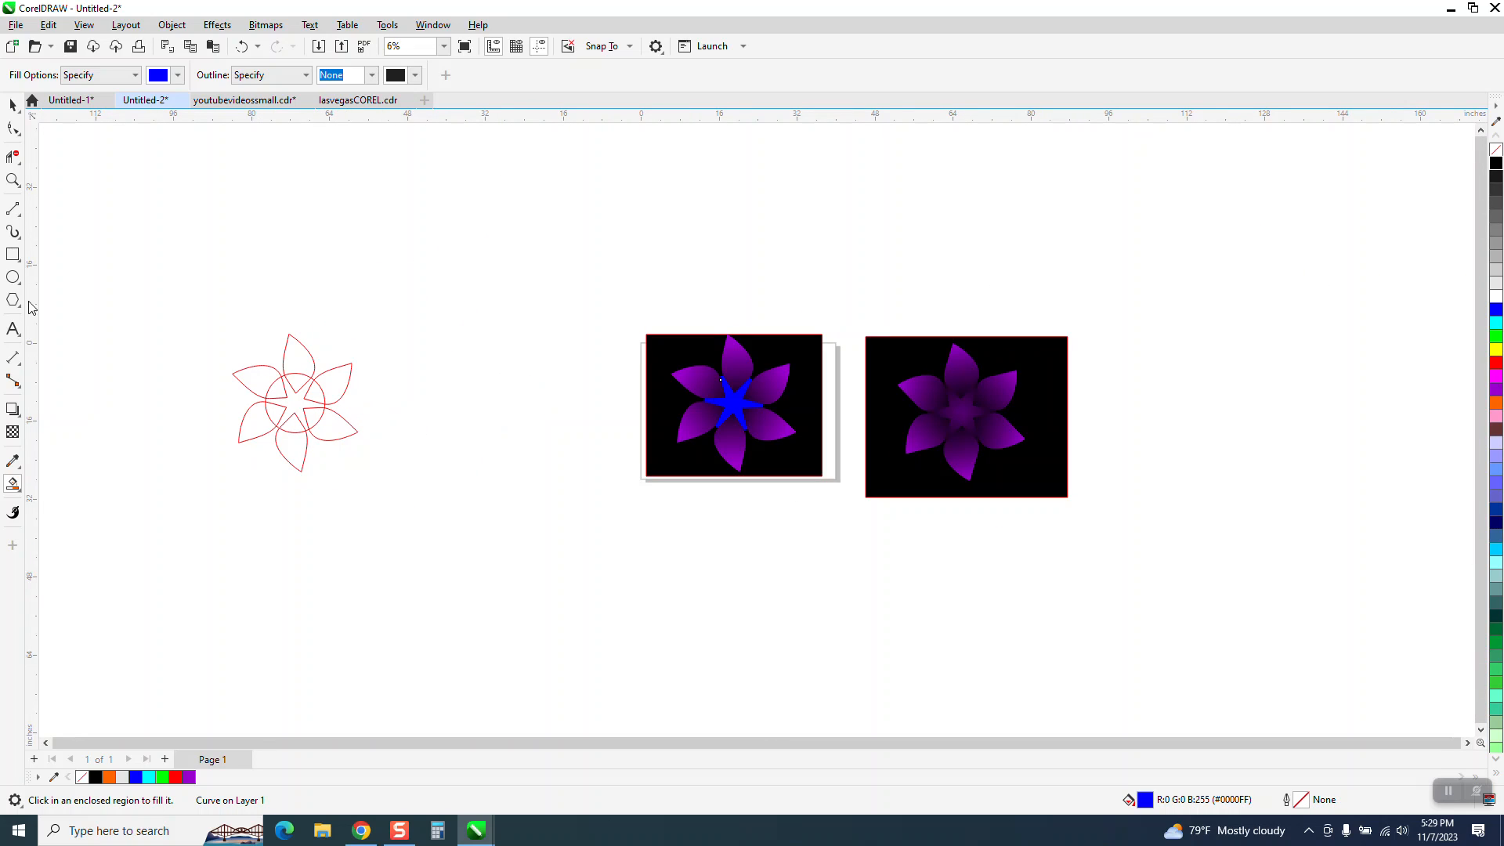
# - Recolour the star in the centre of the flower with the palette's purple (#9900CC)
pyautogui.click(12, 180)
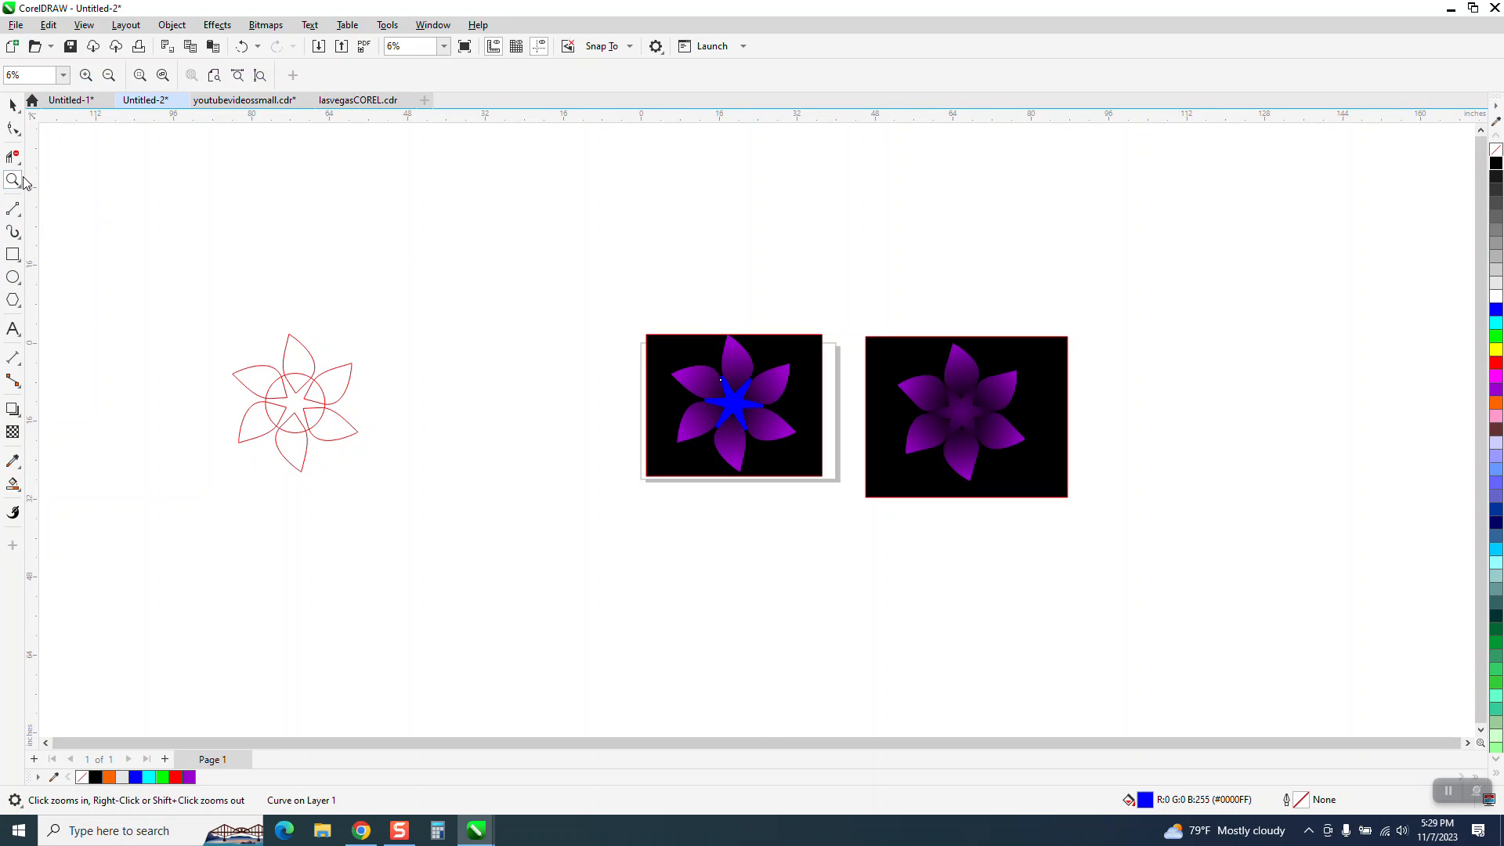
pyautogui.click(12, 181)
pyautogui.moveTo(587, 355); pyautogui.dragTo(951, 514)
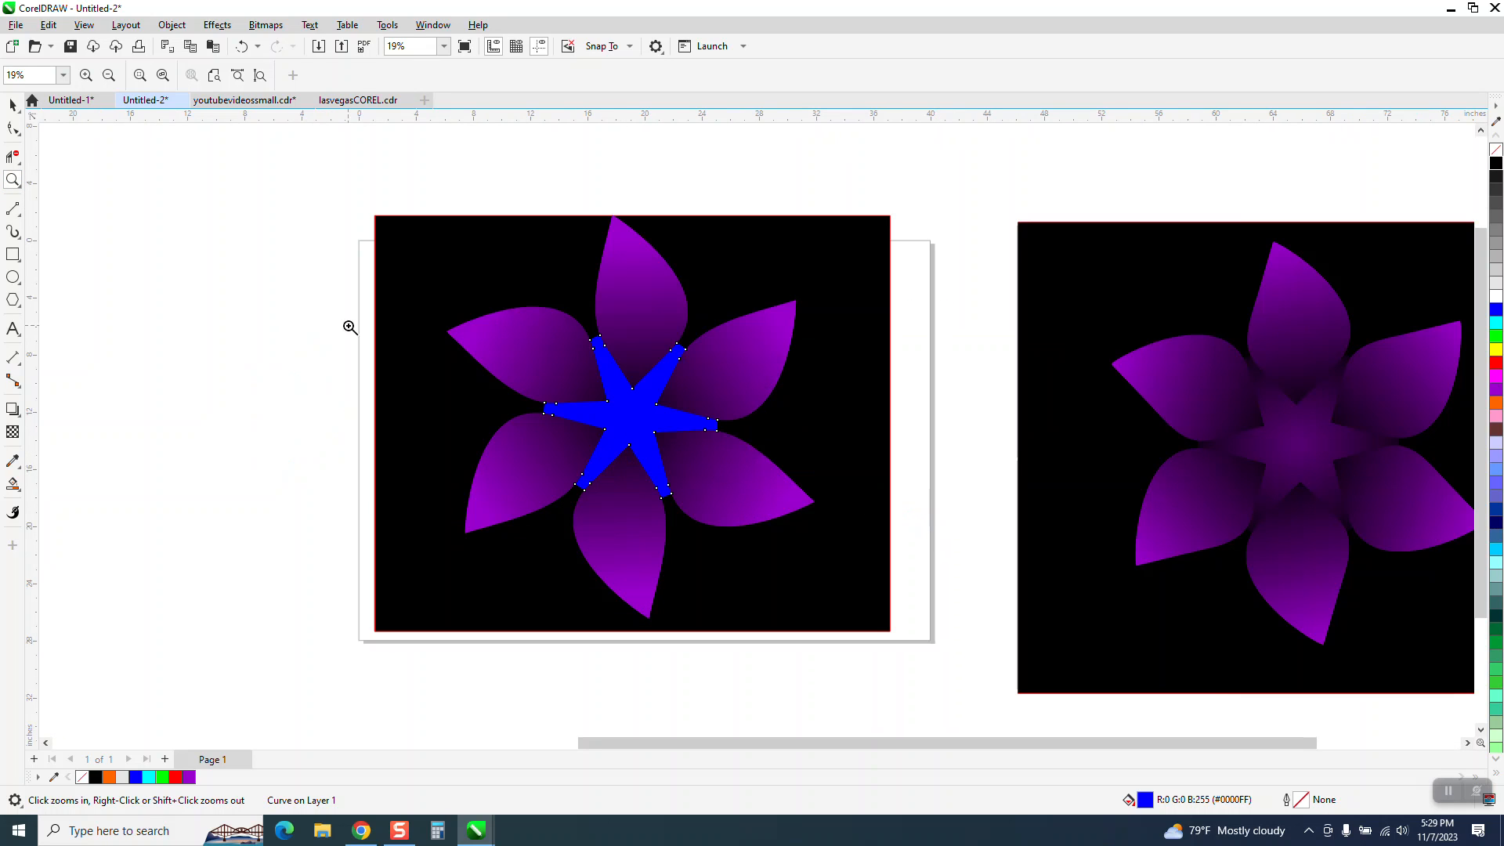
pyautogui.click(9, 101)
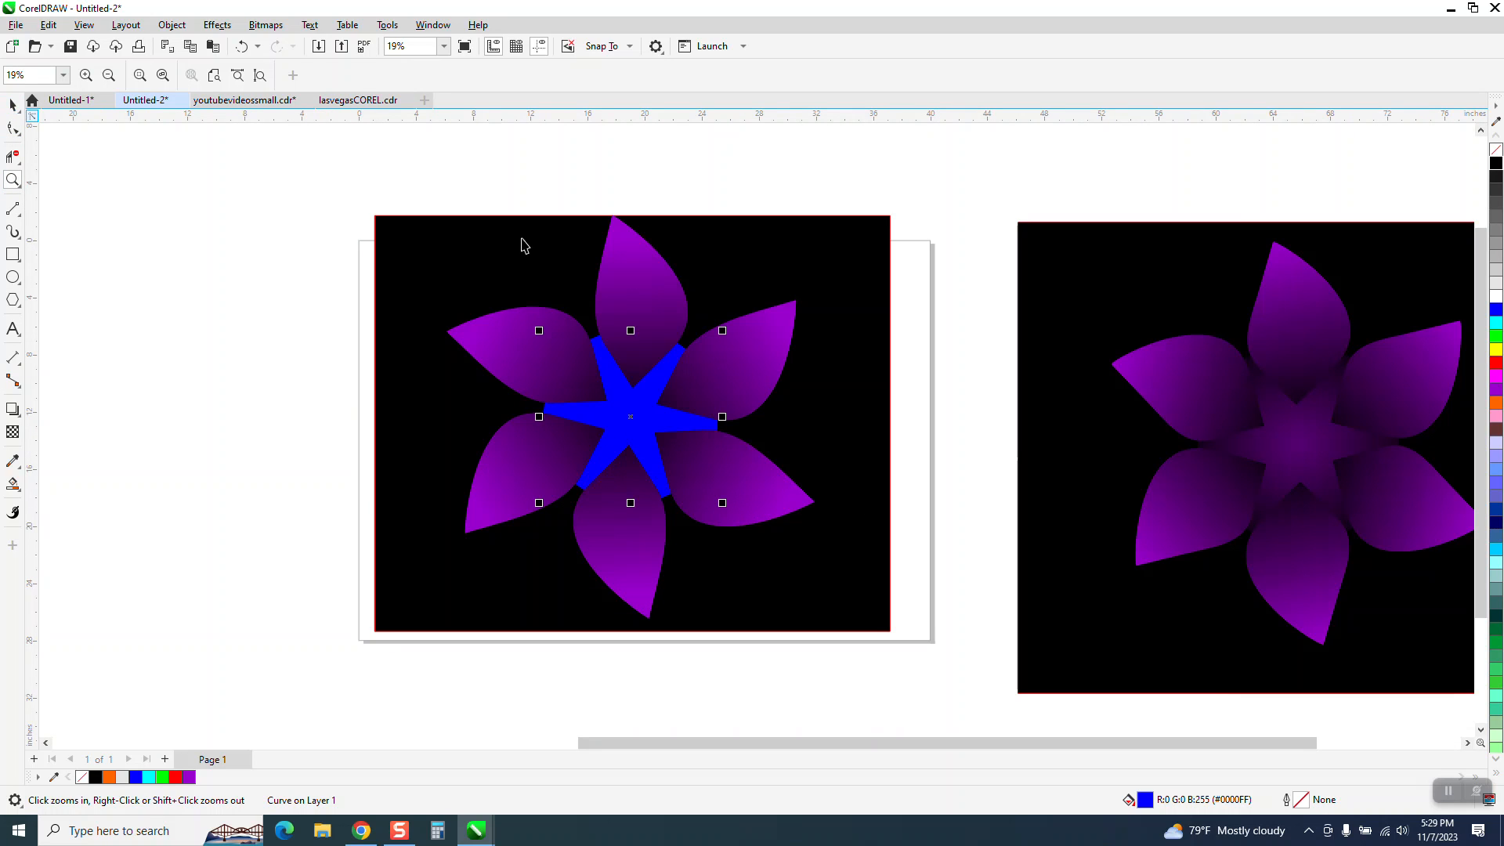
pyautogui.click(1497, 389)
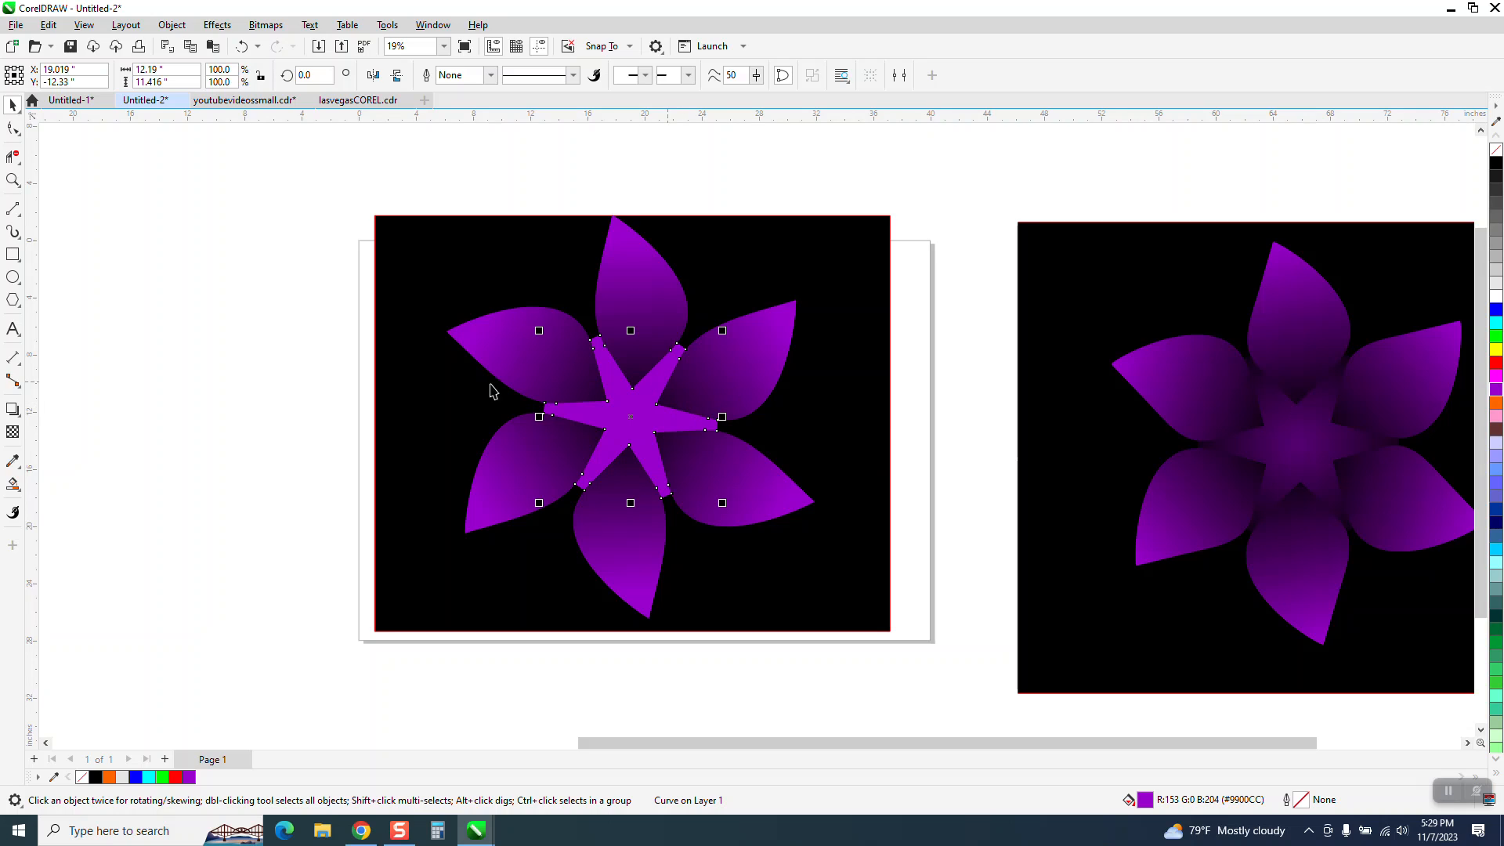
# - Apply an elliptical fountain fill to the star, running from purple at its centre to black at the outer tips
pyautogui.click(22, 494)
pyautogui.click(63, 488)
pyautogui.moveTo(630, 415); pyautogui.dragTo(687, 357)
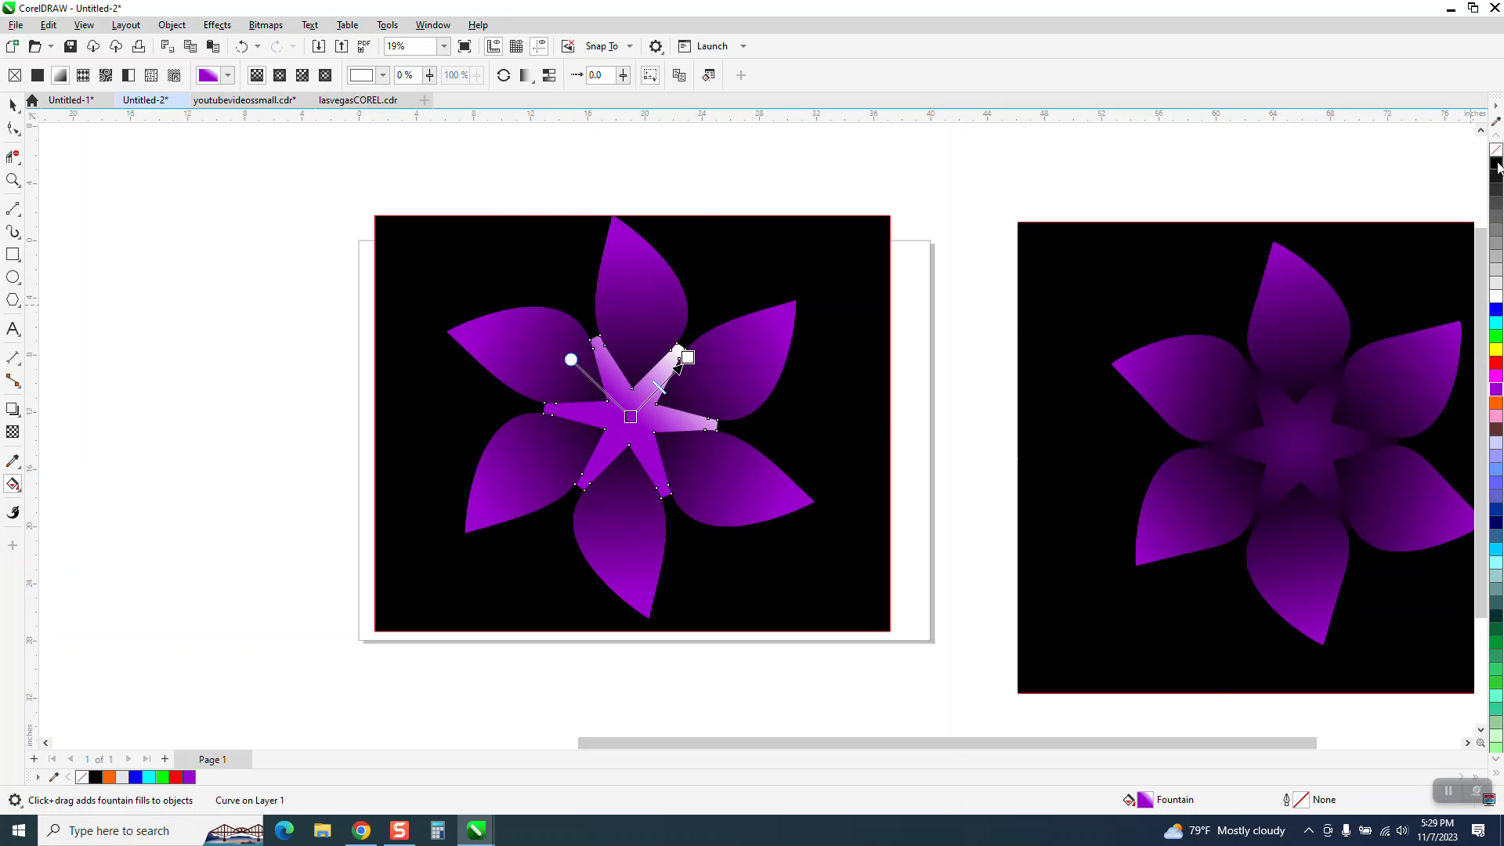
pyautogui.click(279, 76)
pyautogui.moveTo(658, 387); pyautogui.dragTo(630, 416)
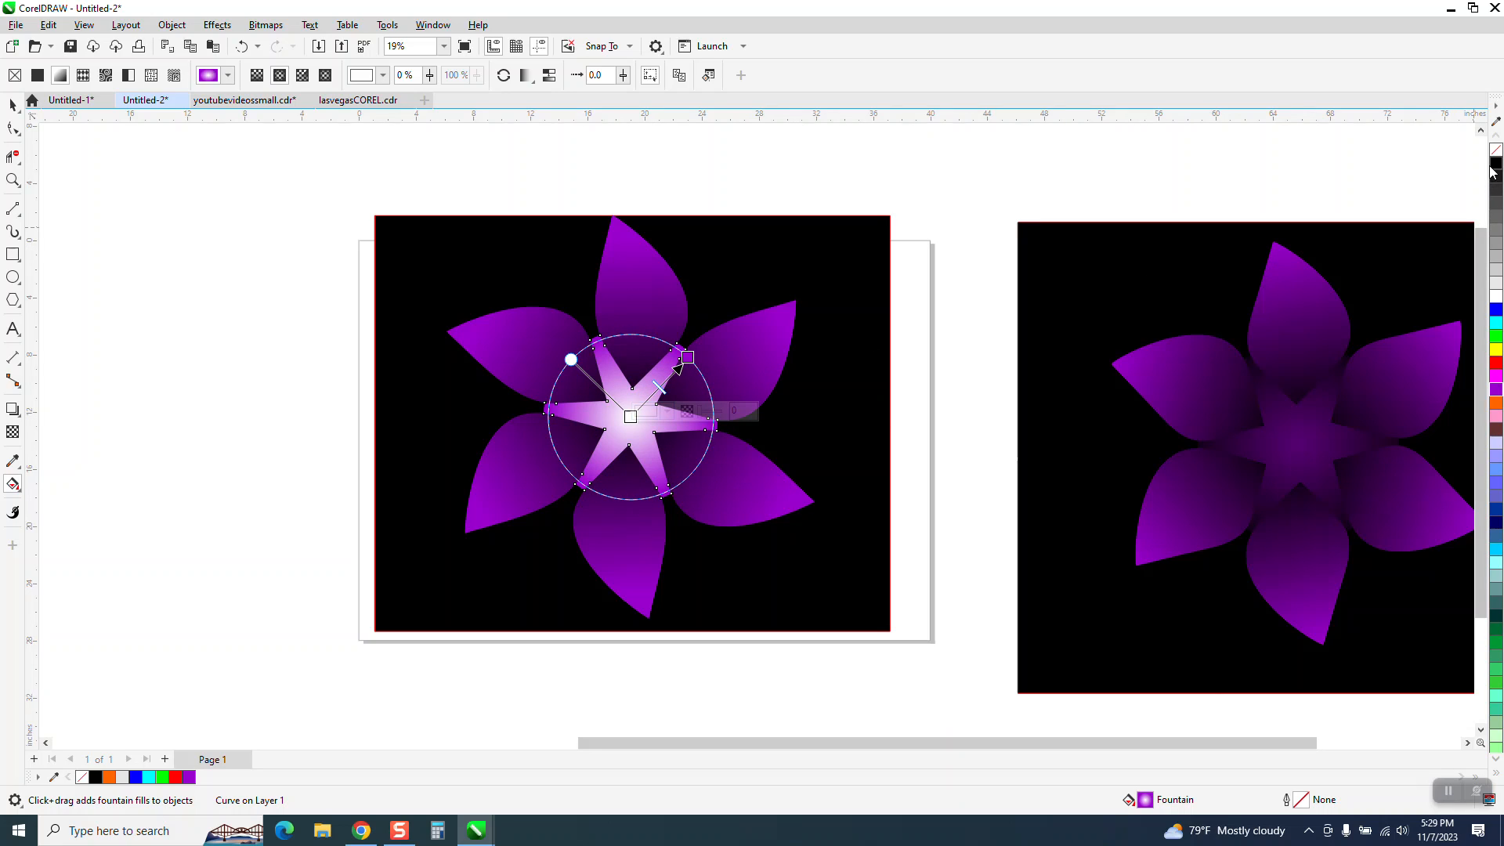
pyautogui.moveTo(735, 343); pyautogui.dragTo(689, 357)
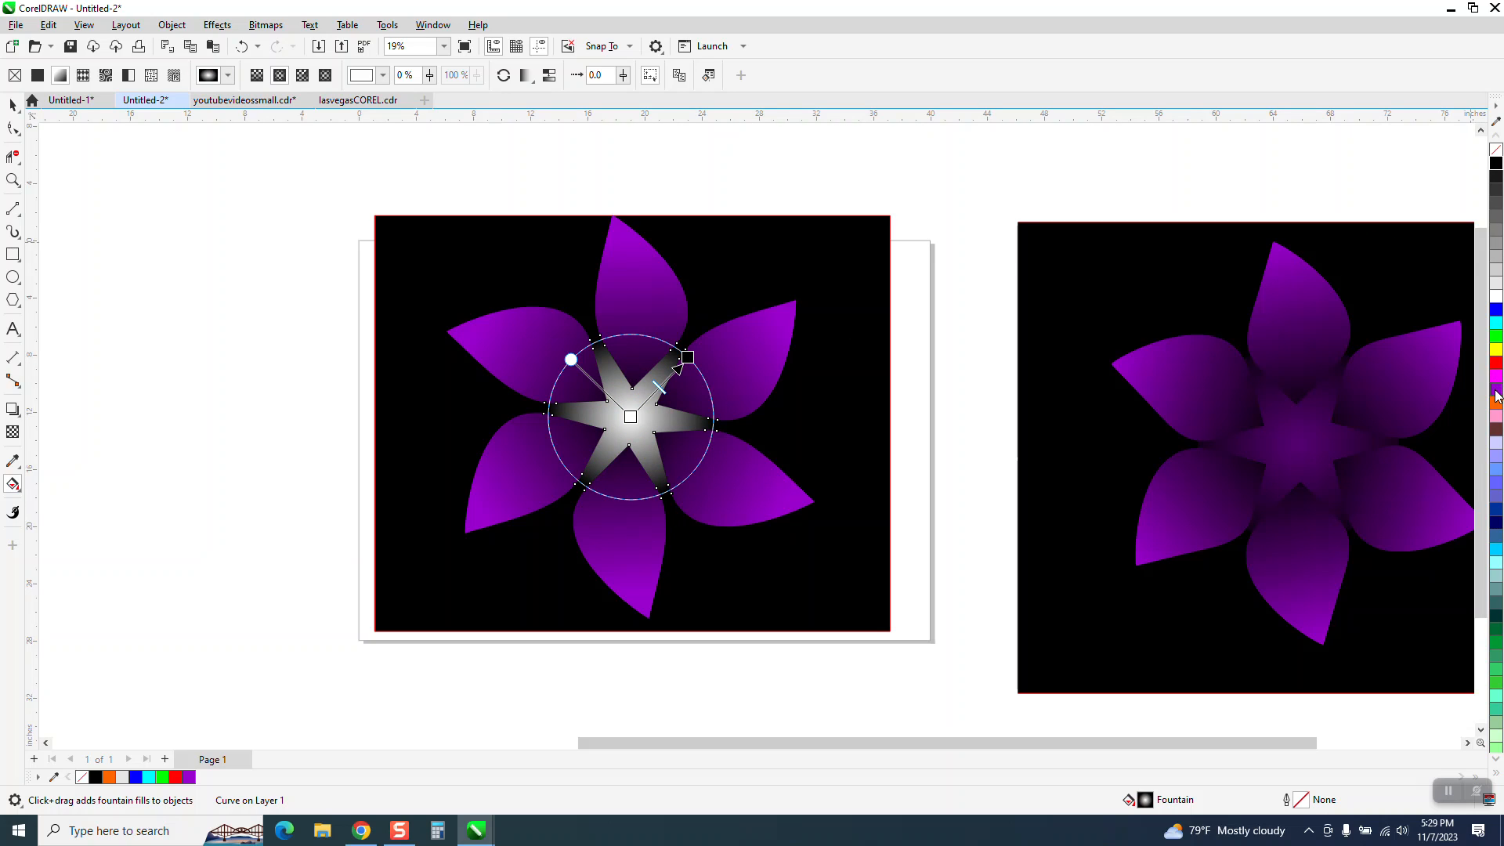
pyautogui.moveTo(1149, 473); pyautogui.dragTo(631, 417)
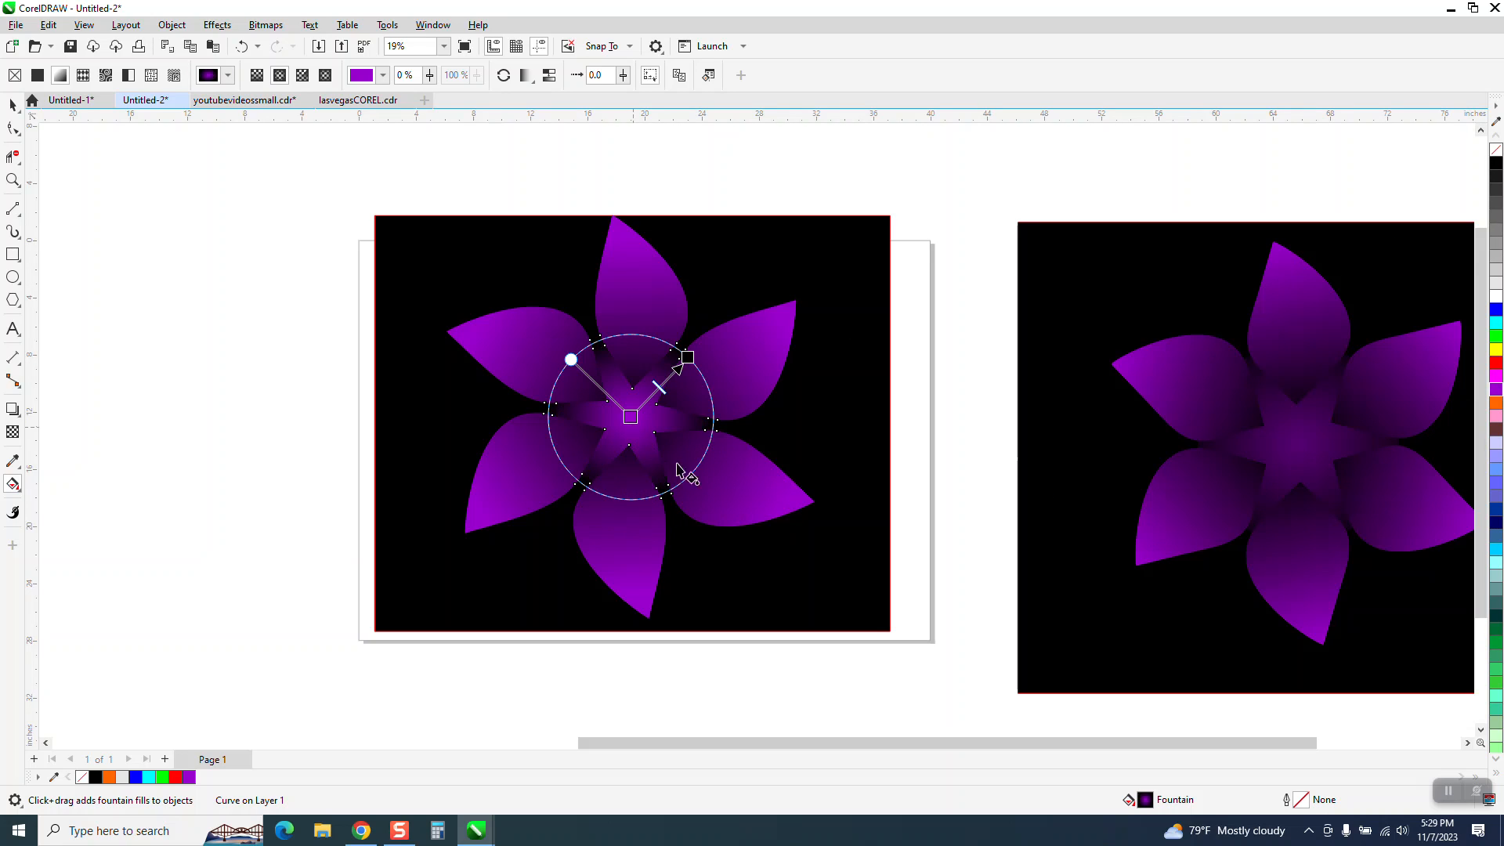
pyautogui.click(14, 107)
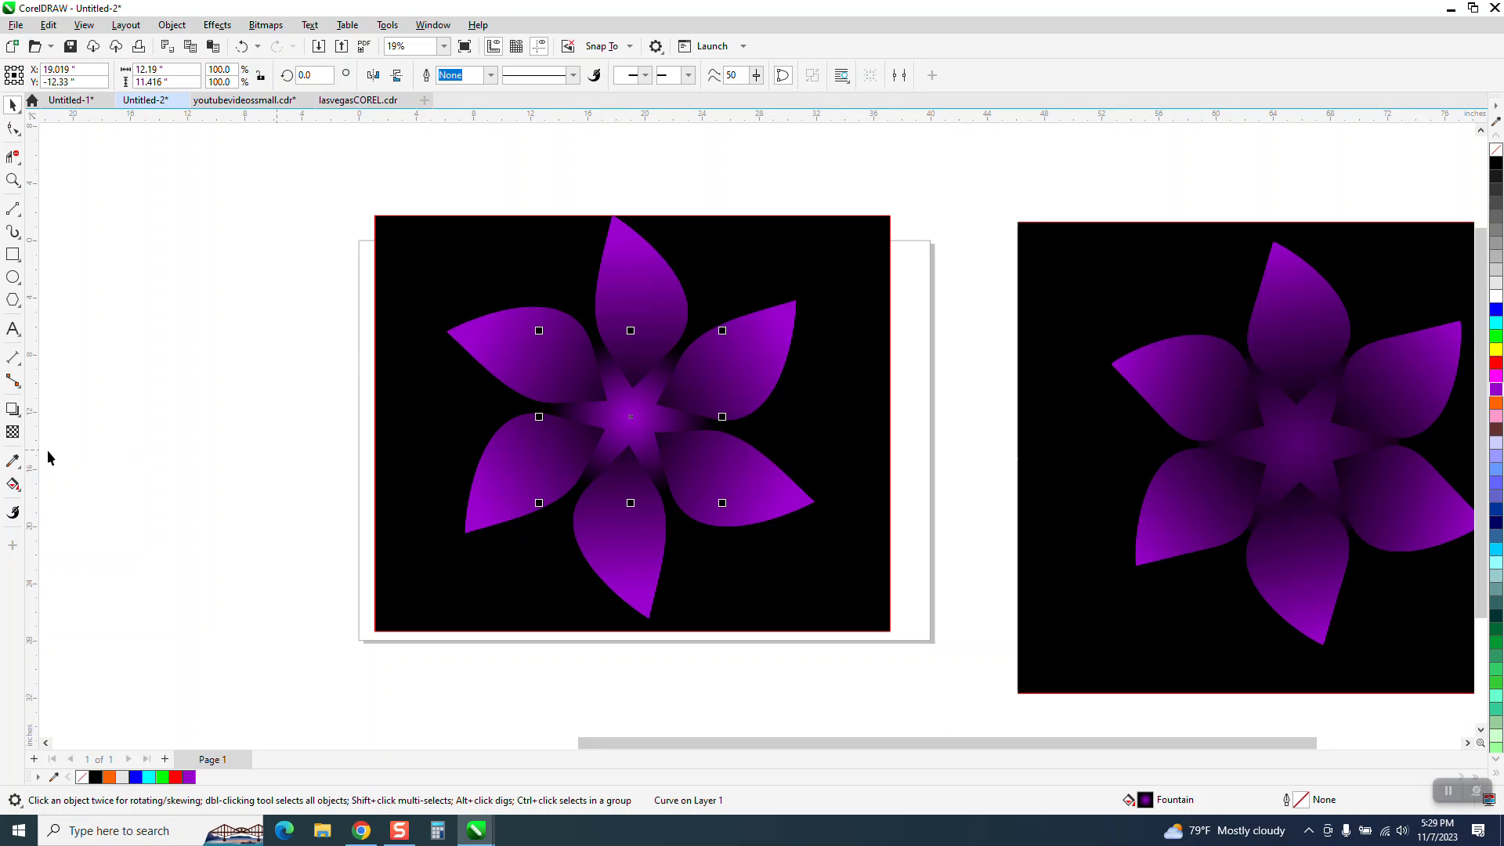
# - Apply a uniform transparency of 34 to the centre star
pyautogui.click(13, 180)
pyautogui.moveTo(356, 232); pyautogui.dragTo(1031, 655)
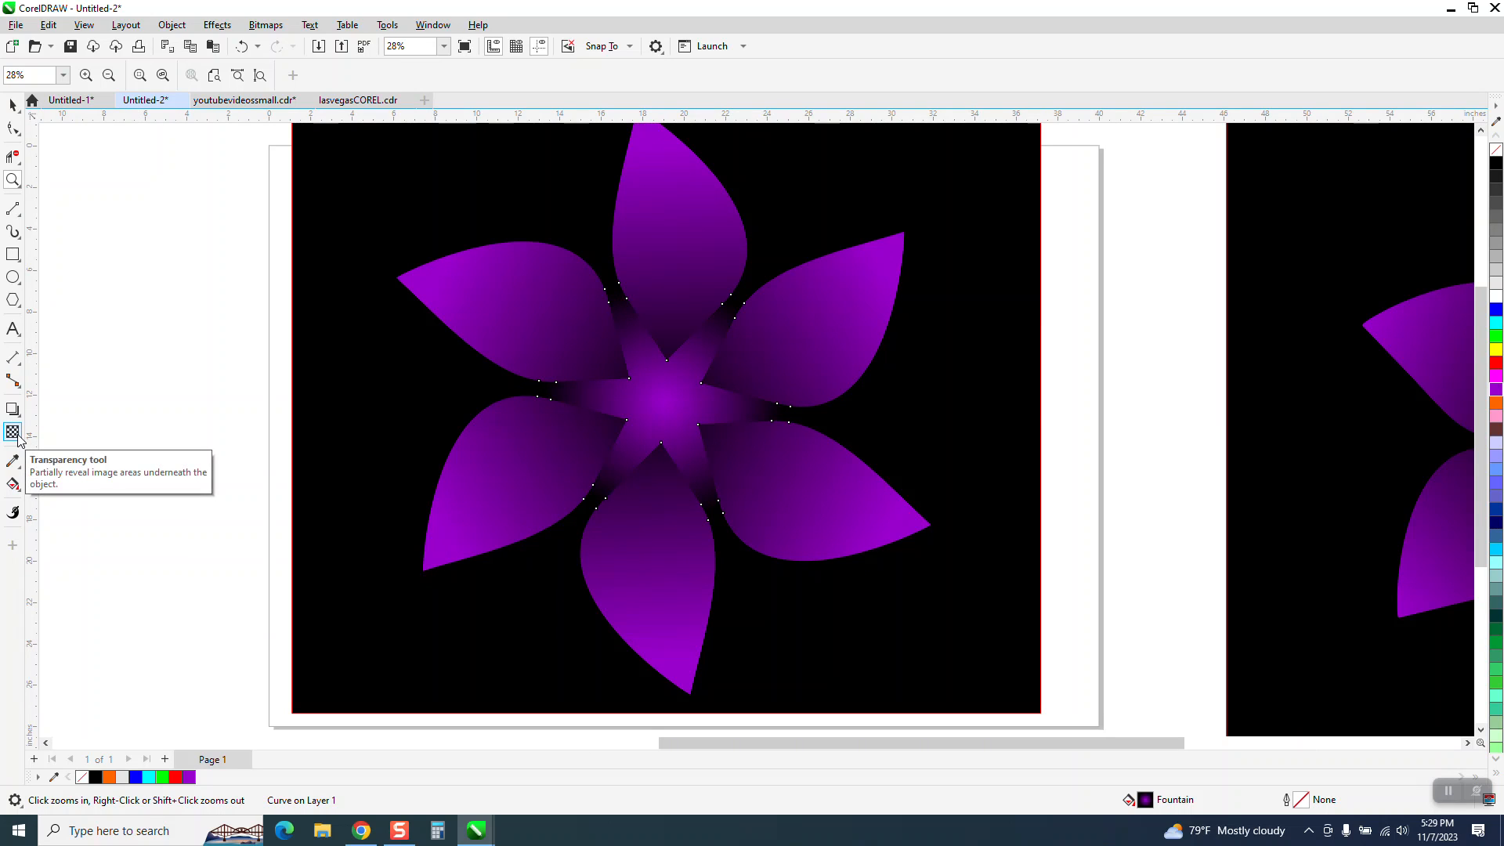
pyautogui.click(13, 432)
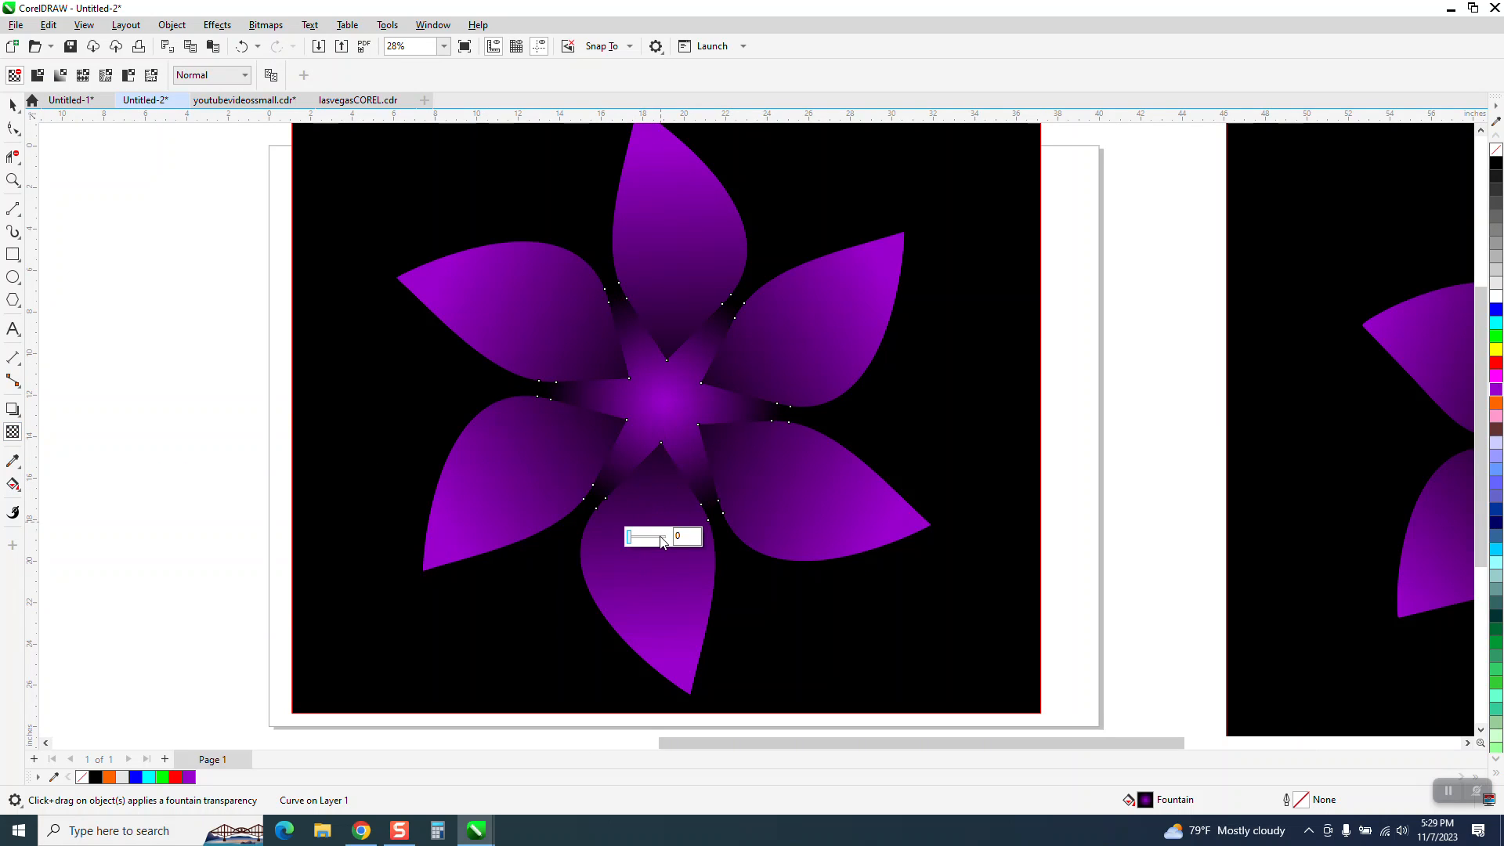
pyautogui.moveTo(631, 543); pyautogui.dragTo(643, 544)
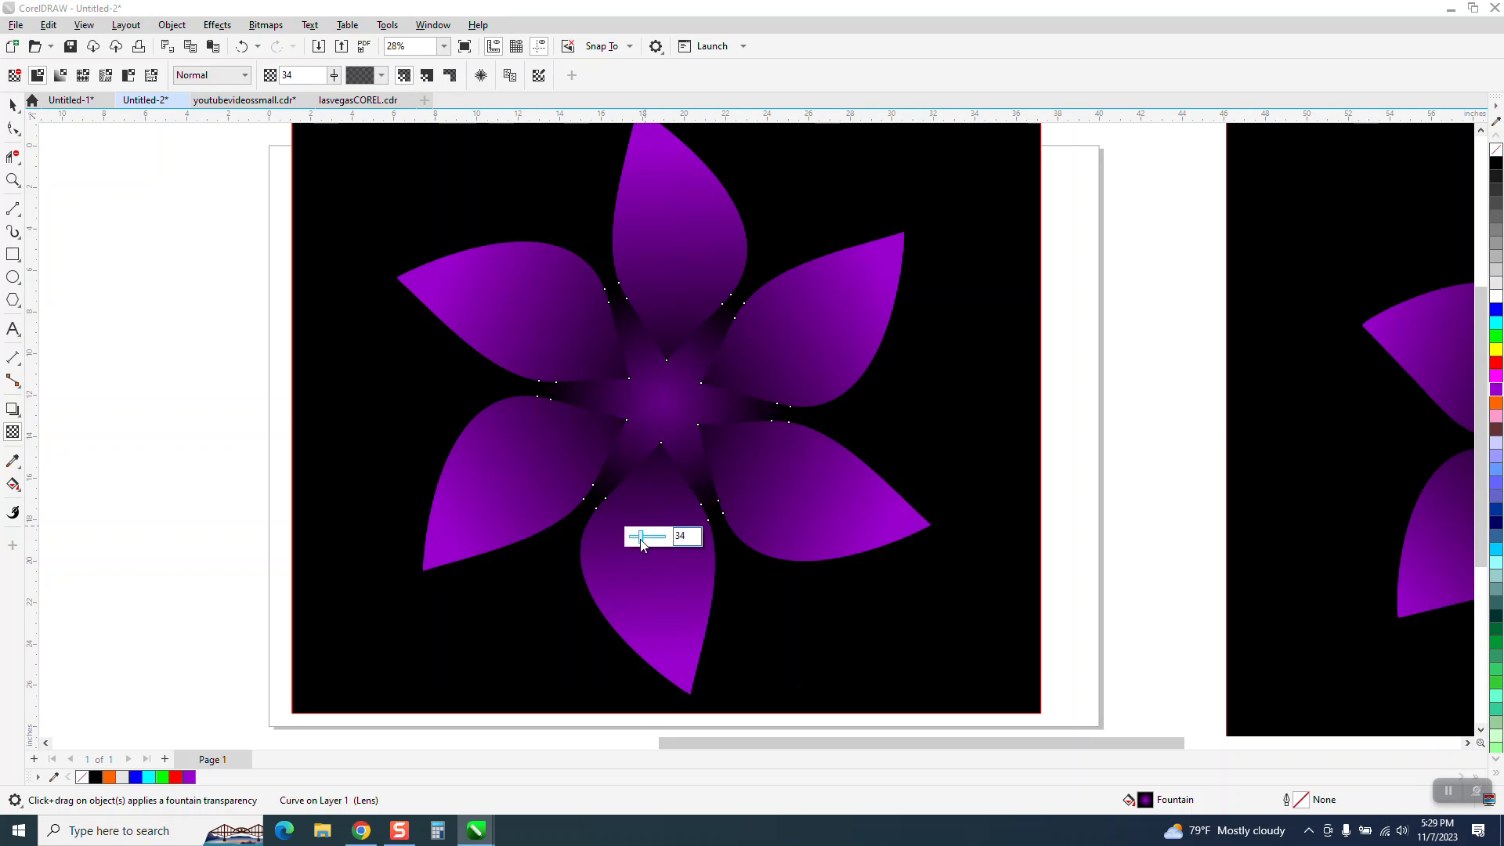
# - Widen the star's elliptical fountain fill, add a purple colour stop partway out from its centre, and deselect the star
pyautogui.click(17, 485)
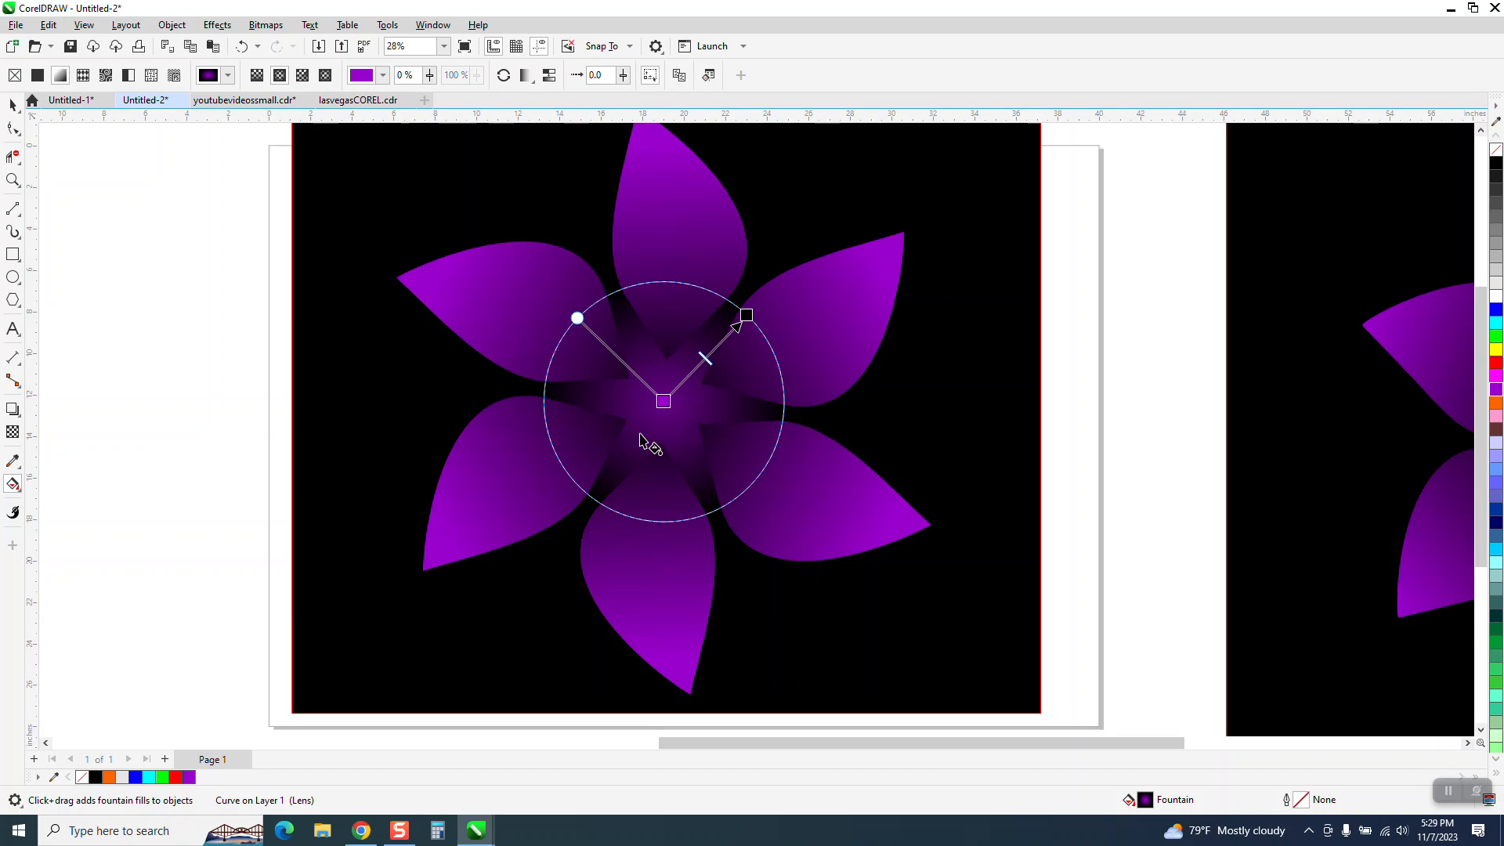
pyautogui.moveTo(750, 318); pyautogui.dragTo(782, 307)
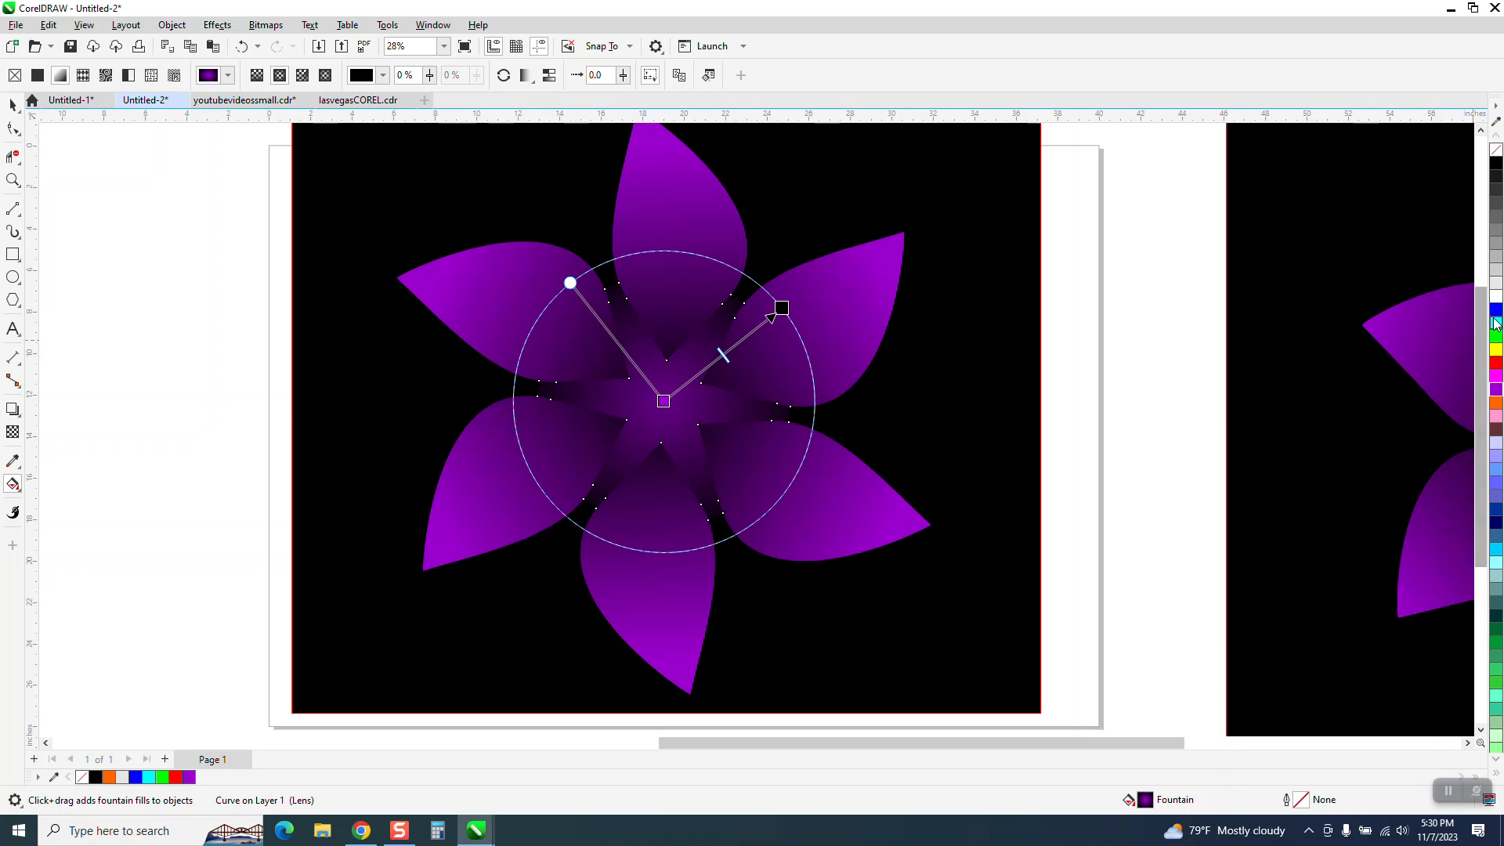
pyautogui.moveTo(687, 392); pyautogui.dragTo(683, 387)
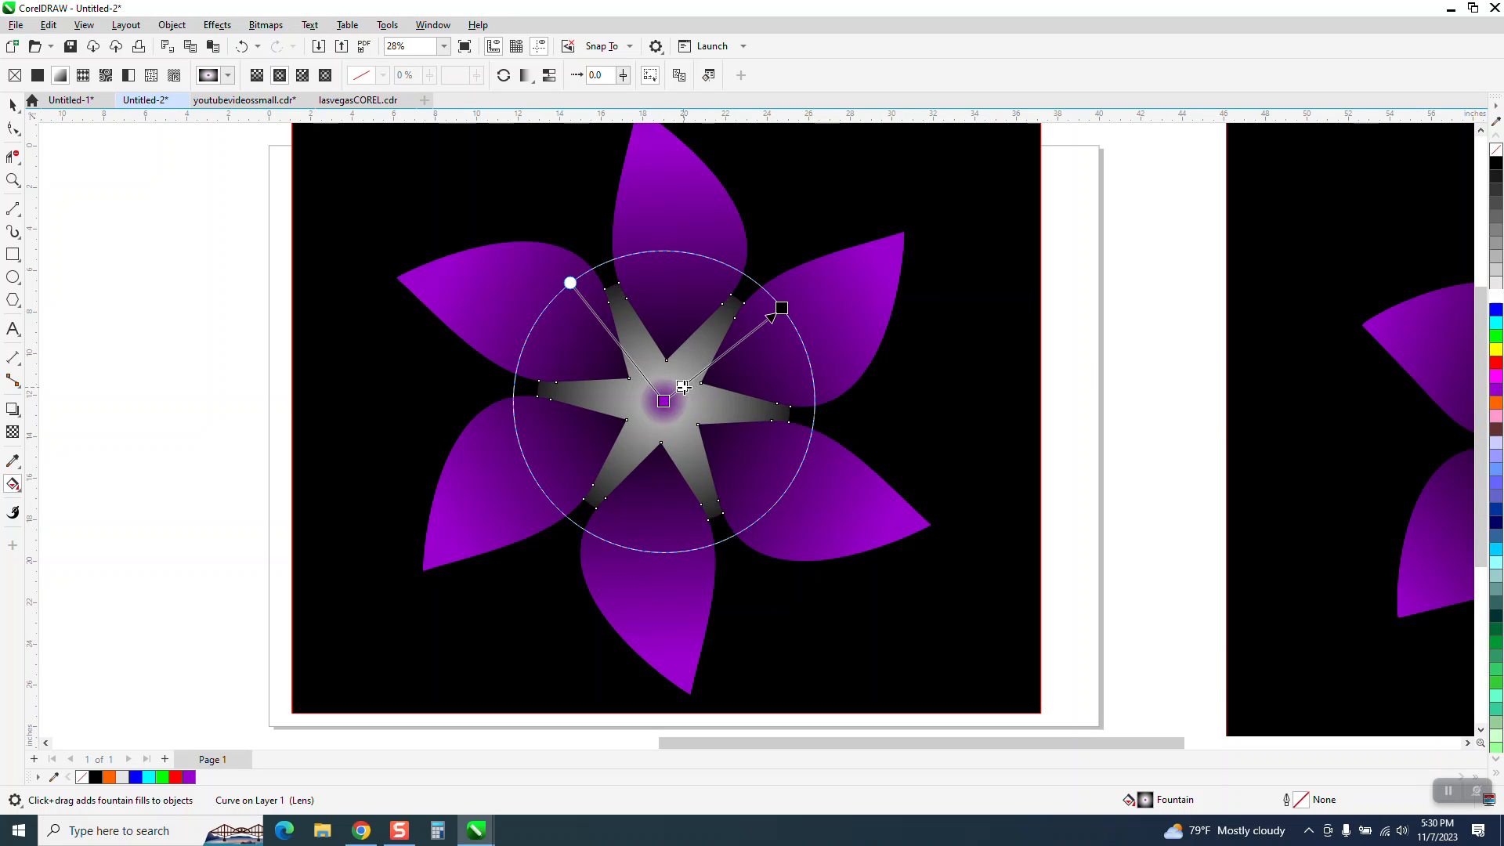
pyautogui.click(242, 46)
pyautogui.moveTo(1495, 384); pyautogui.dragTo(706, 367)
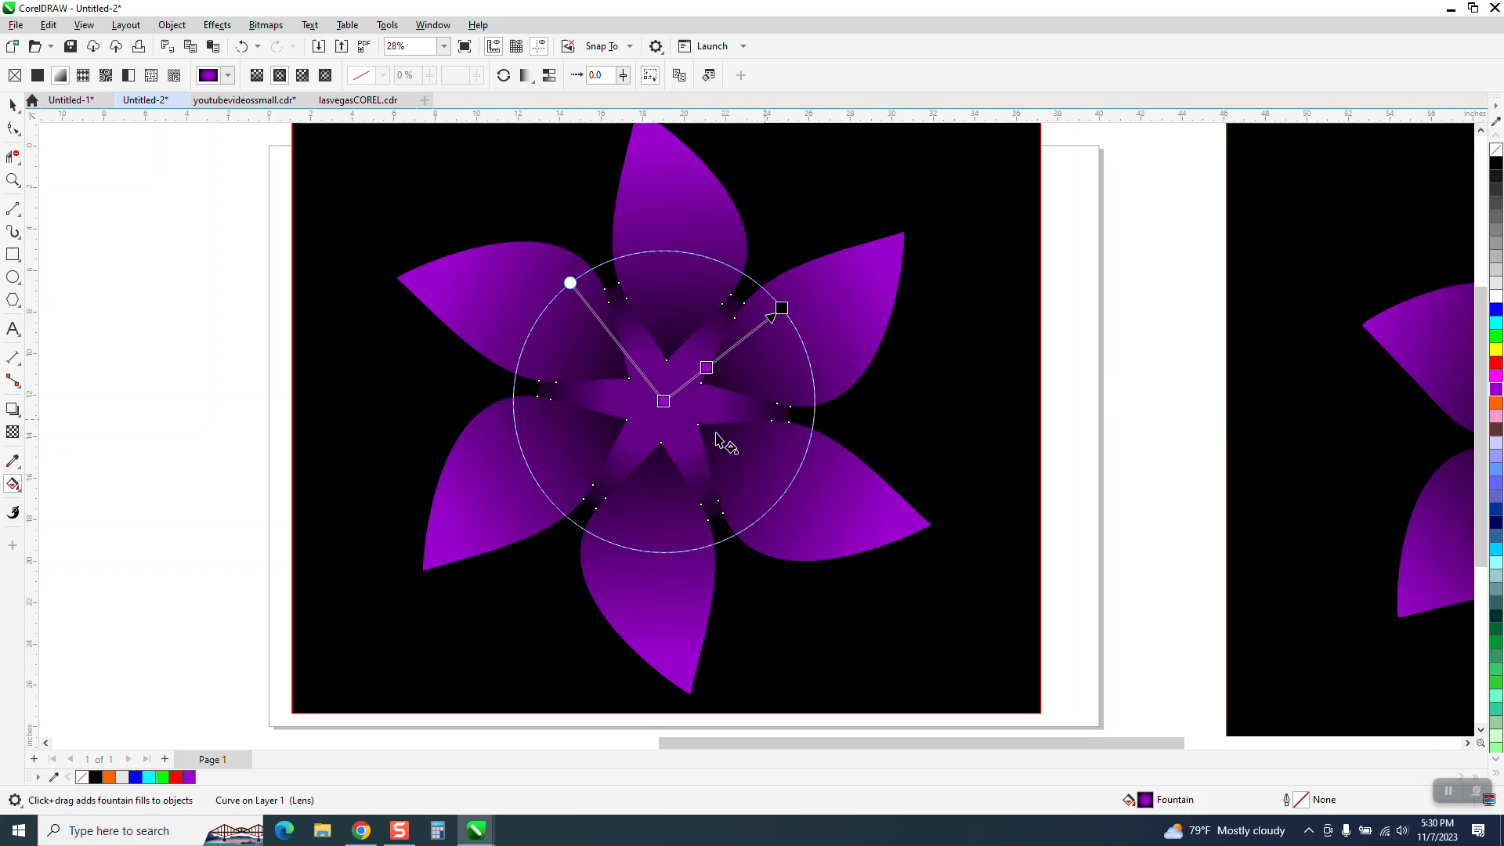
pyautogui.click(11, 106)
pyautogui.click(120, 199)
# - Examine how the centre star blends with the petals, up close and beside the reference flower
pyautogui.scroll(-3, 364, 510)
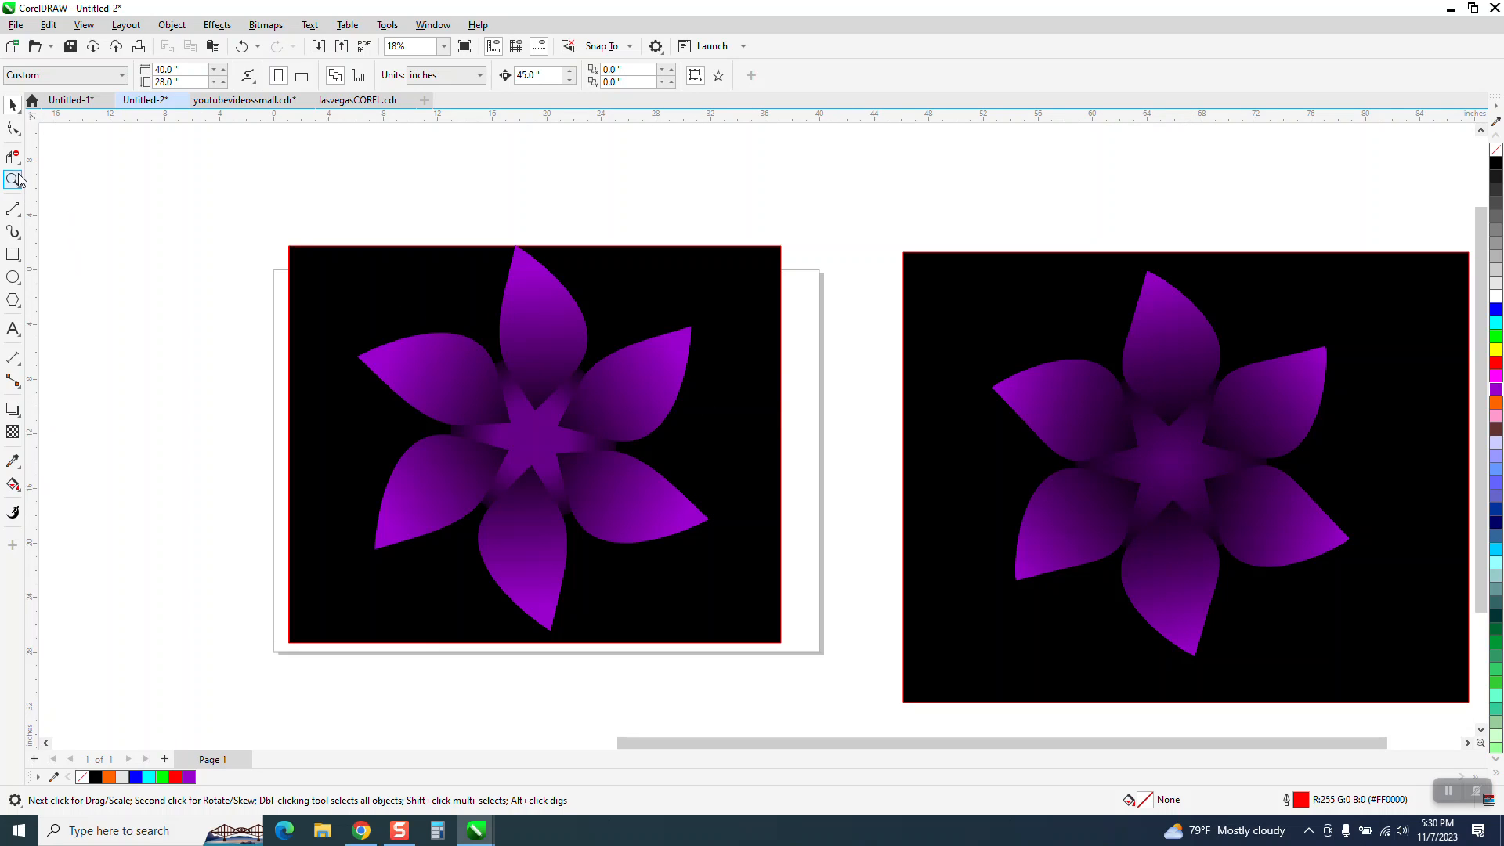
pyautogui.moveTo(381, 223); pyautogui.dragTo(780, 591)
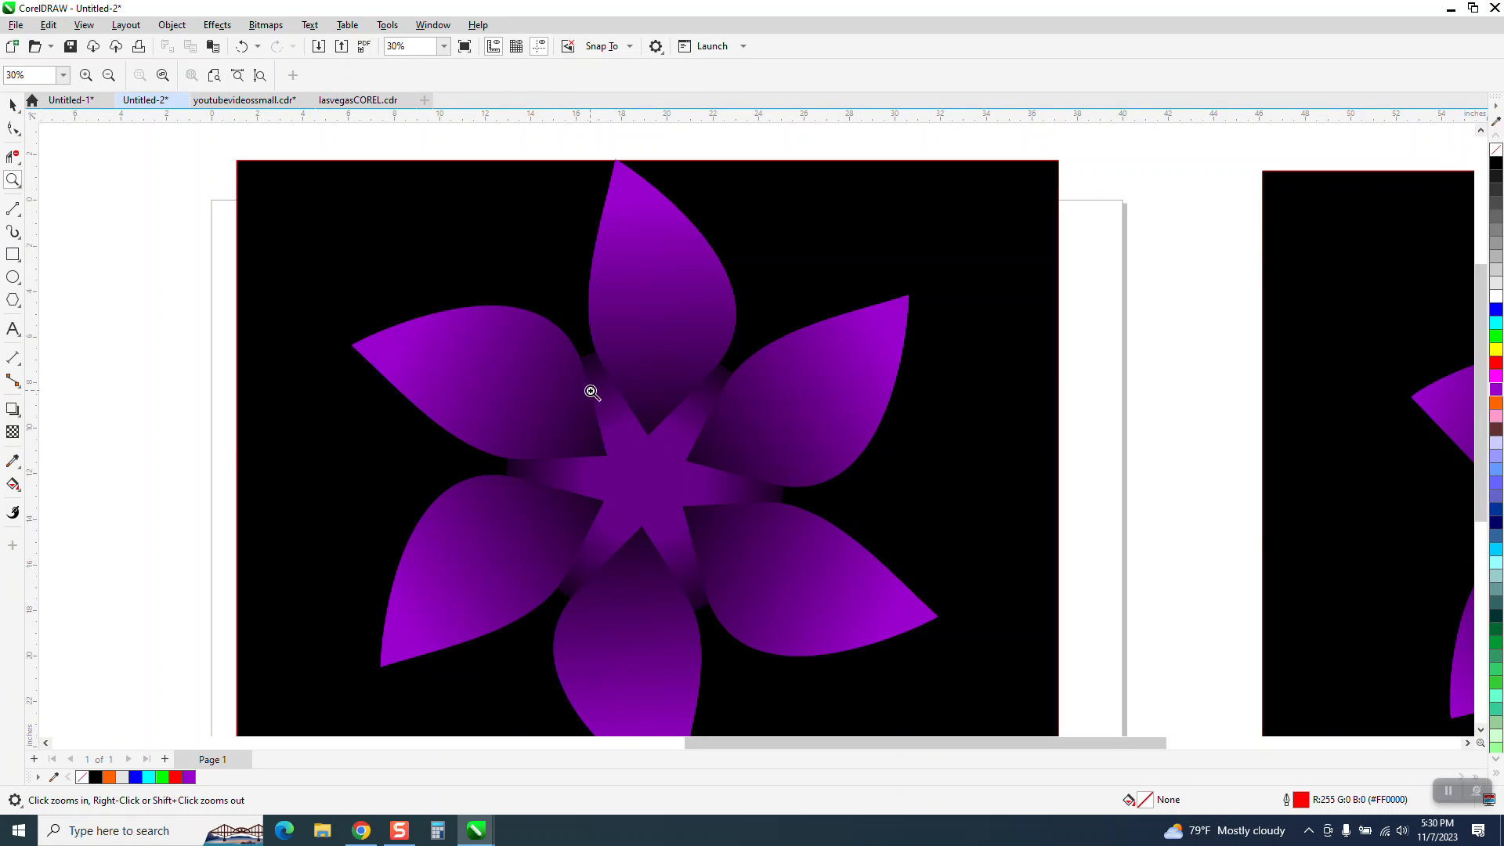
pyautogui.moveTo(579, 160); pyautogui.dragTo(933, 554)
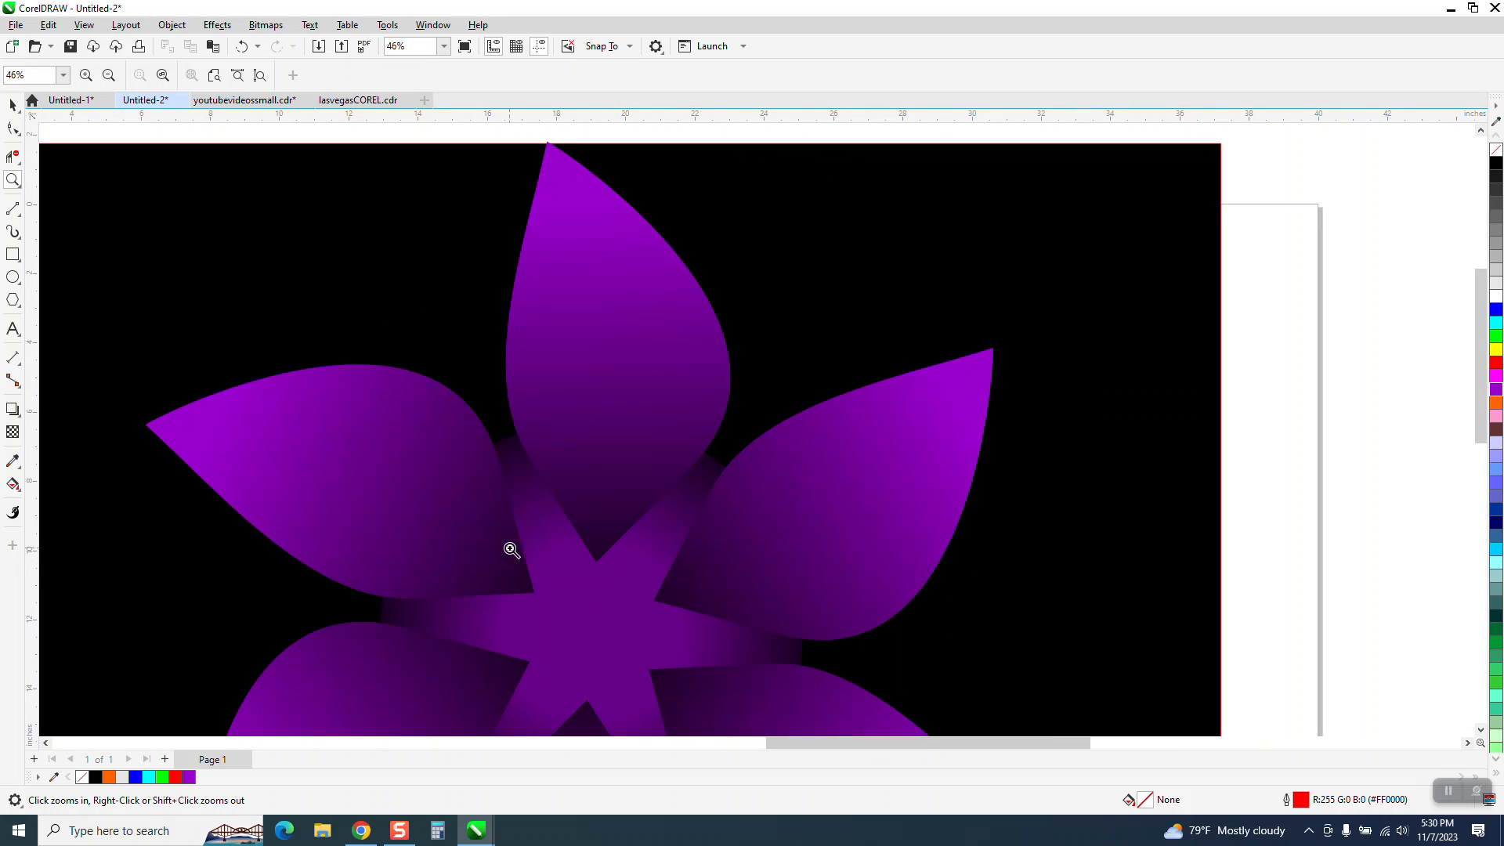
pyautogui.rightClick(527, 290)
pyautogui.rightClick(537, 346)
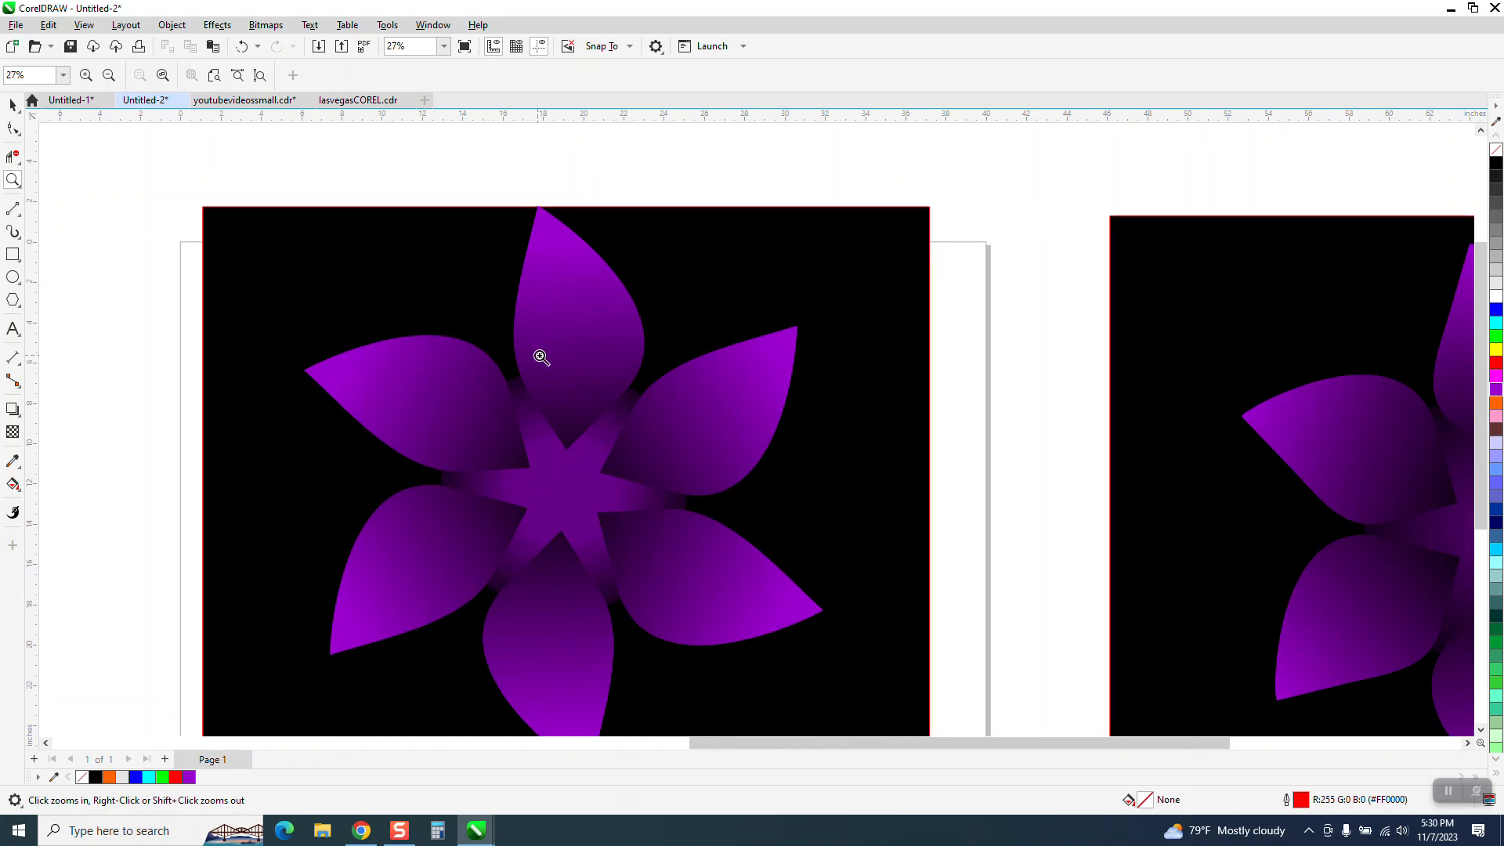
pyautogui.moveTo(514, 436); pyautogui.dragTo(760, 609)
pyautogui.rightClick(755, 608)
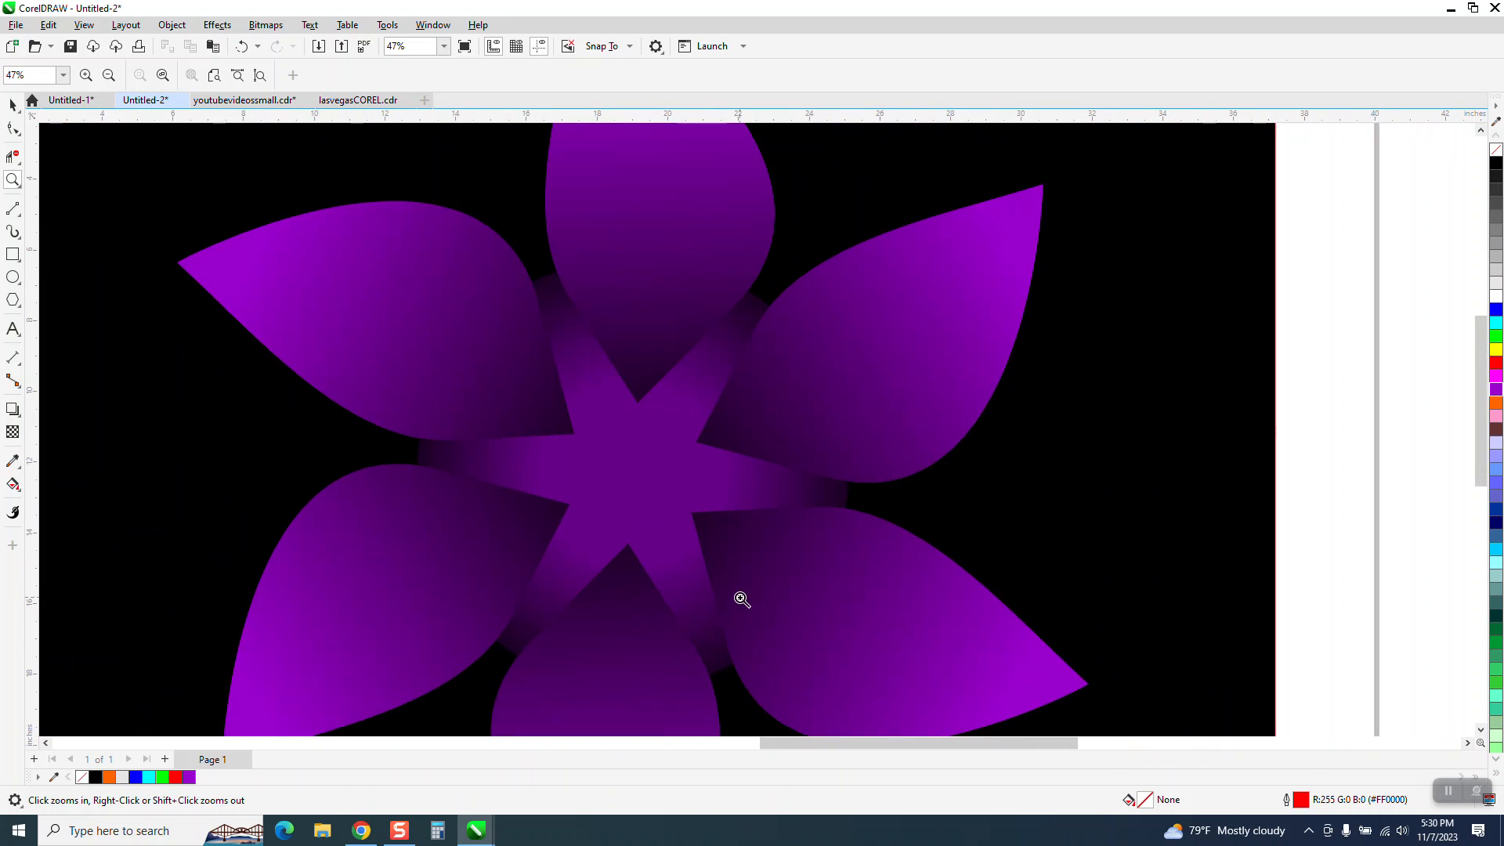
pyautogui.rightClick(740, 599)
pyautogui.rightClick(666, 493)
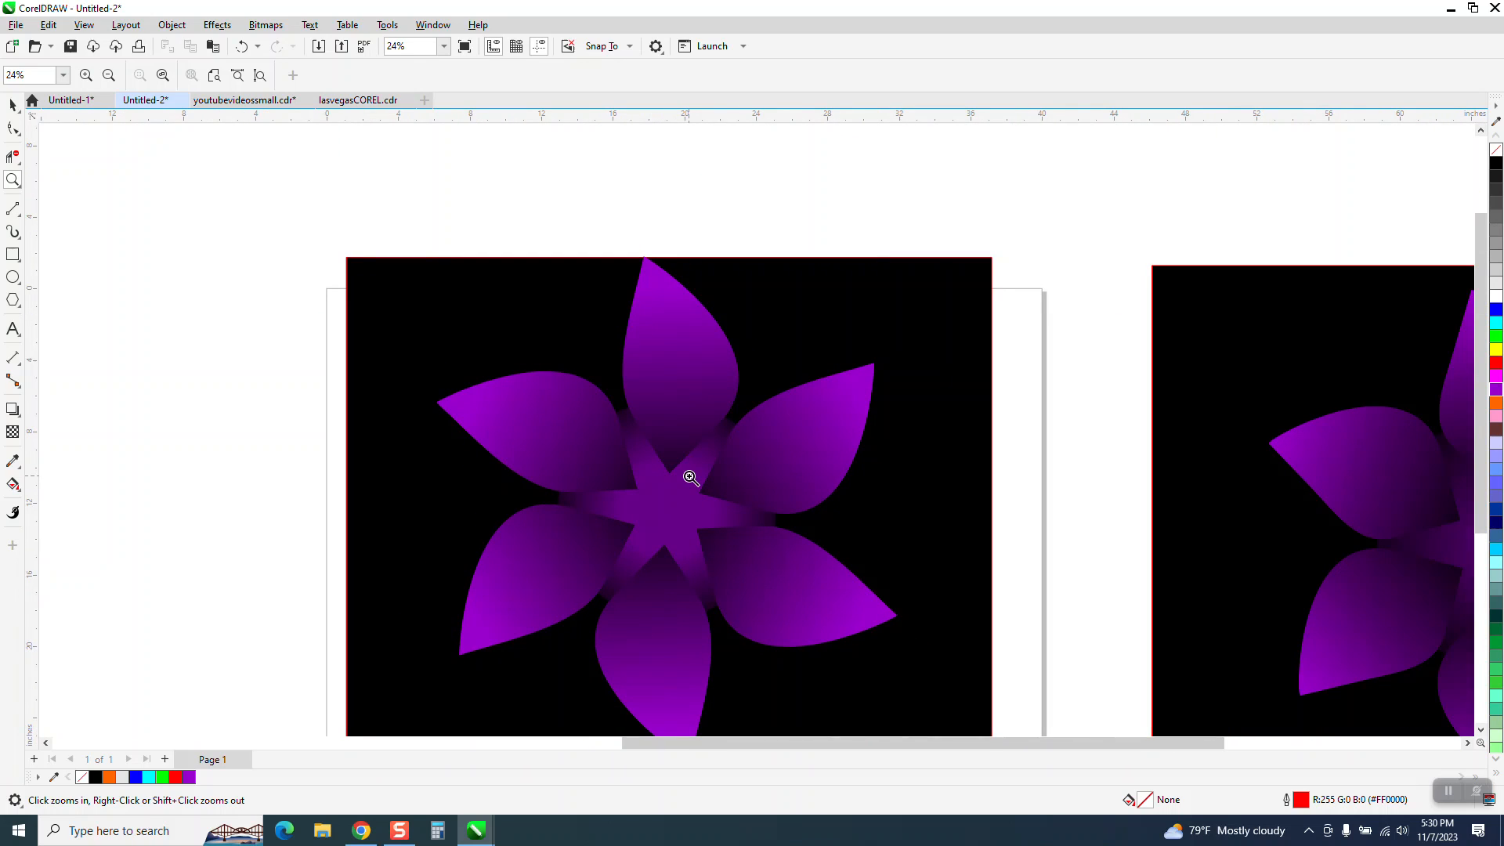